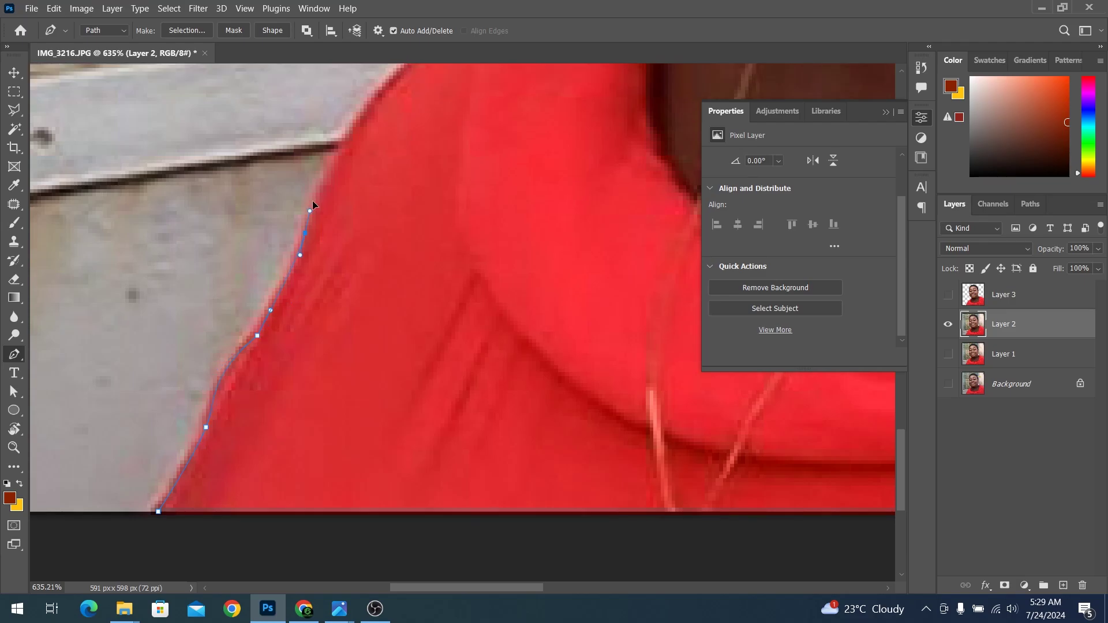
Place Pen anchors along the woman's jawline, cheek and hairline
{"action": "left_click_drag", "start_coordinate": [473, 195], "coordinate": [472, 321]}
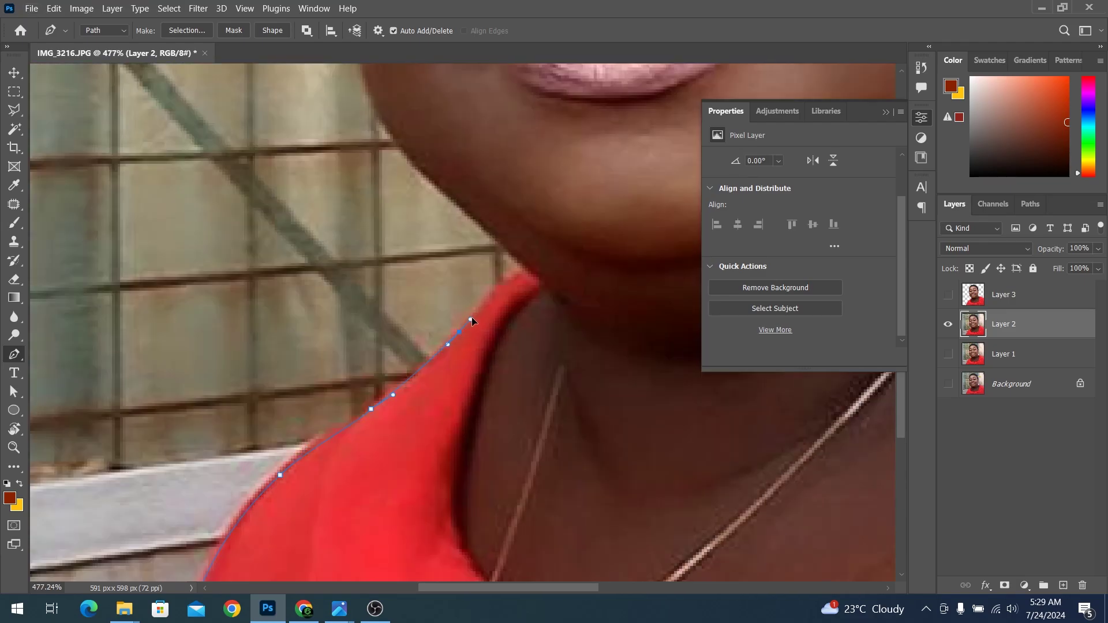
{"action": "scroll", "coordinate": [534, 276], "scroll_direction": "up", "scroll_amount": 2}
{"action": "scroll", "coordinate": [505, 247], "scroll_direction": "down", "scroll_amount": 2}
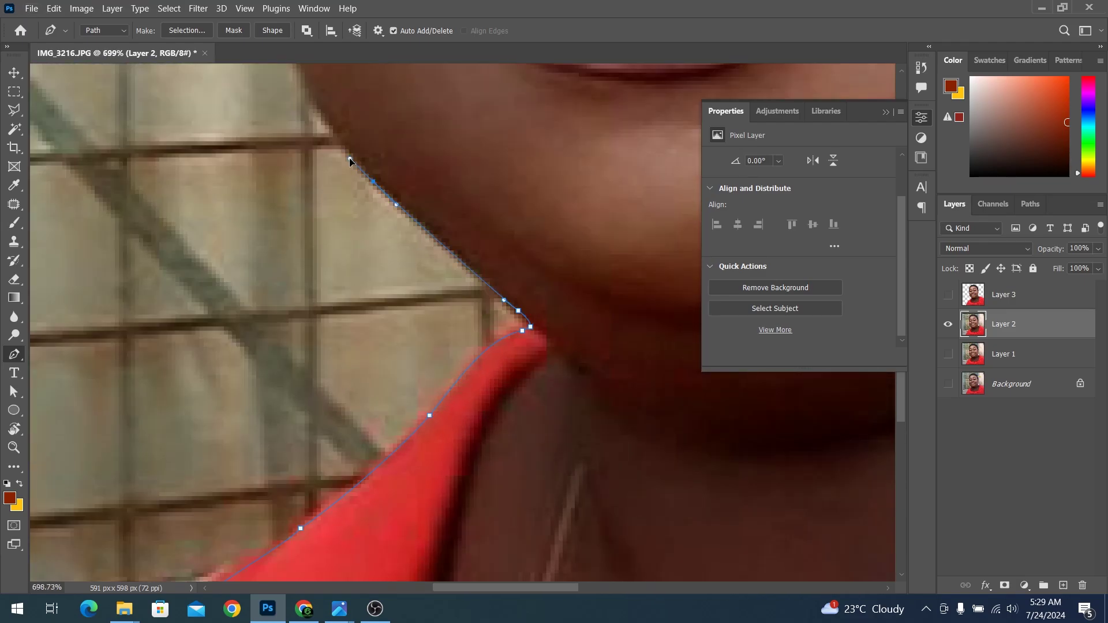
{"action": "scroll", "coordinate": [294, 258], "scroll_direction": "up", "scroll_amount": 1}
{"action": "left_click", "coordinate": [294, 255]}
{"action": "scroll", "coordinate": [280, 220], "scroll_direction": "up", "scroll_amount": 2}
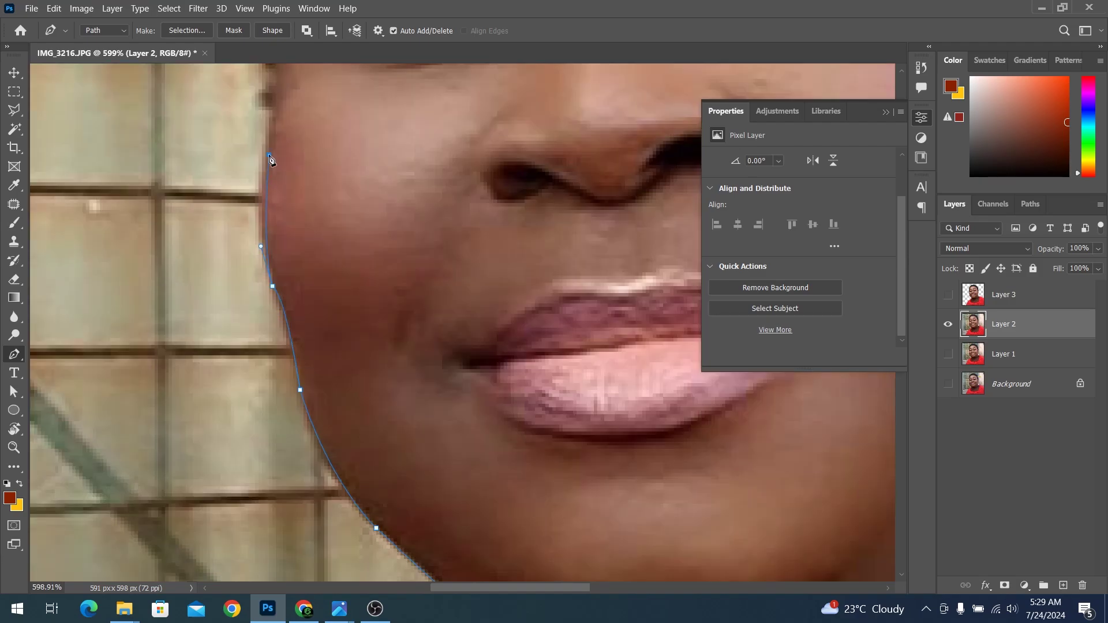
{"action": "scroll", "coordinate": [268, 223], "scroll_direction": "up", "scroll_amount": 3}
{"action": "left_click", "coordinate": [254, 145]}
{"action": "scroll", "coordinate": [254, 146], "scroll_direction": "up", "scroll_amount": 3}
{"action": "scroll", "coordinate": [231, 259], "scroll_direction": "up", "scroll_amount": 3}
{"action": "left_click", "coordinate": [182, 415]}
{"action": "left_click", "coordinate": [200, 359]}
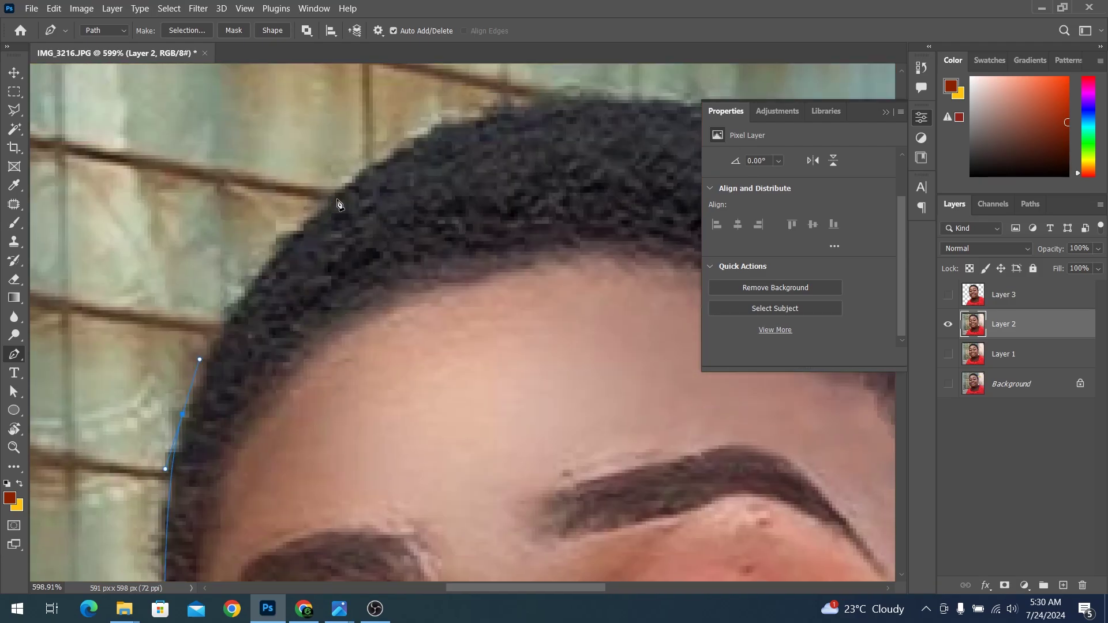
{"action": "left_click", "coordinate": [406, 165]}
Continue the path over the top of the hair, past the ear and down the neck
{"action": "left_click_drag", "start_coordinate": [405, 166], "coordinate": [129, 312]}
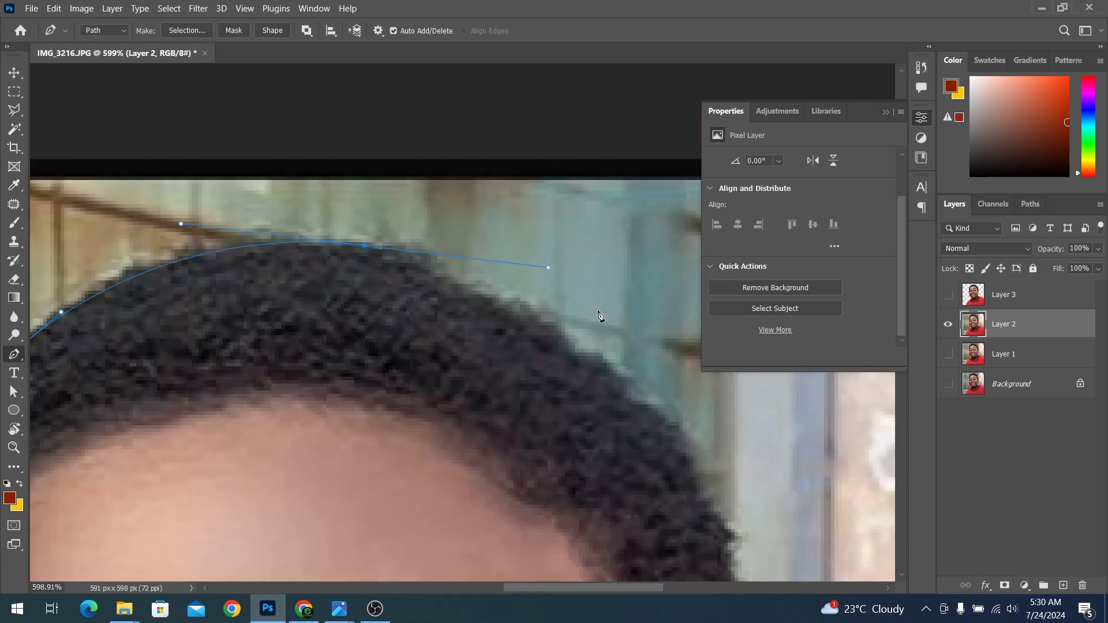
{"action": "scroll", "coordinate": [599, 315], "scroll_direction": "down", "scroll_amount": 3}
{"action": "scroll", "coordinate": [520, 260], "scroll_direction": "right", "scroll_amount": 2}
{"action": "scroll", "coordinate": [321, 138], "scroll_direction": "down", "scroll_amount": 5}
{"action": "scroll", "coordinate": [531, 317], "scroll_direction": "up", "scroll_amount": 2}
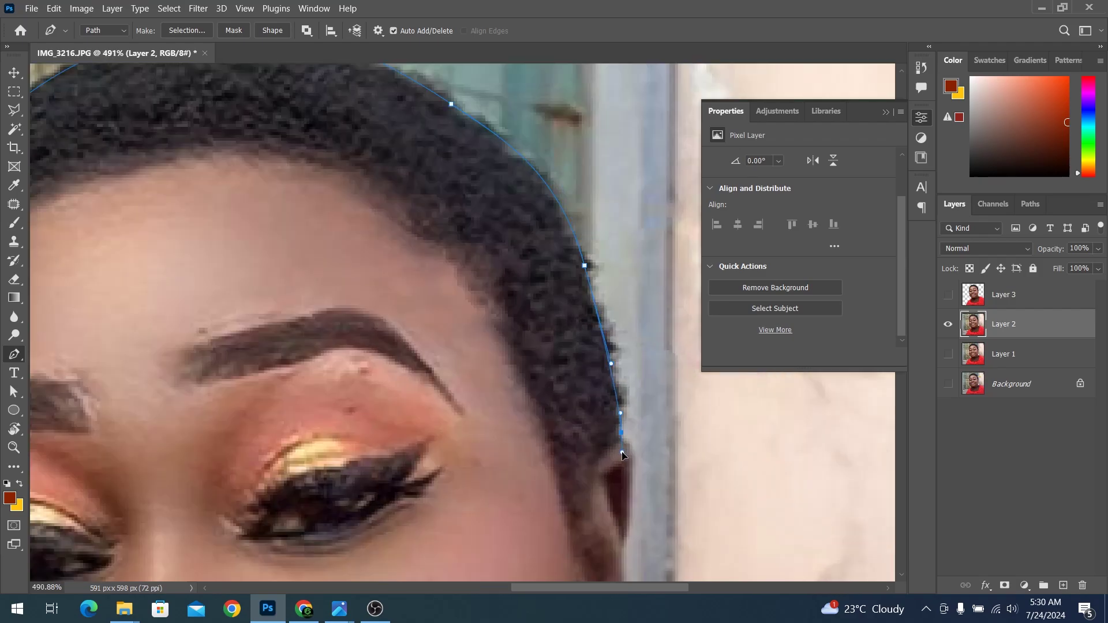
{"action": "scroll", "coordinate": [531, 317], "scroll_direction": "up", "scroll_amount": 4}
{"action": "scroll", "coordinate": [527, 353], "scroll_direction": "down", "scroll_amount": 3}
{"action": "left_click", "coordinate": [528, 425]}
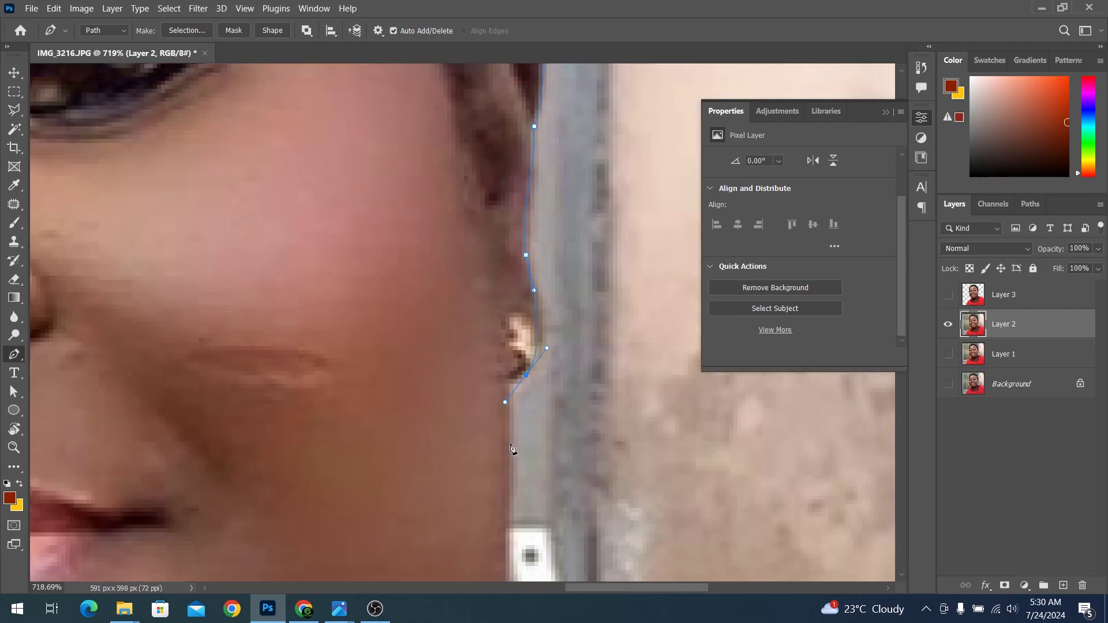
{"action": "scroll", "coordinate": [528, 404], "scroll_direction": "down", "scroll_amount": 3}
{"action": "left_click", "coordinate": [487, 334]}
{"action": "scroll", "coordinate": [501, 399], "scroll_direction": "down", "scroll_amount": 1}
Add curved anchors at the collar and shoulder, then close the path below the shoulder
{"action": "left_click_drag", "start_coordinate": [617, 380], "coordinate": [673, 391]}
{"action": "scroll", "coordinate": [577, 370], "scroll_direction": "right", "scroll_amount": 2}
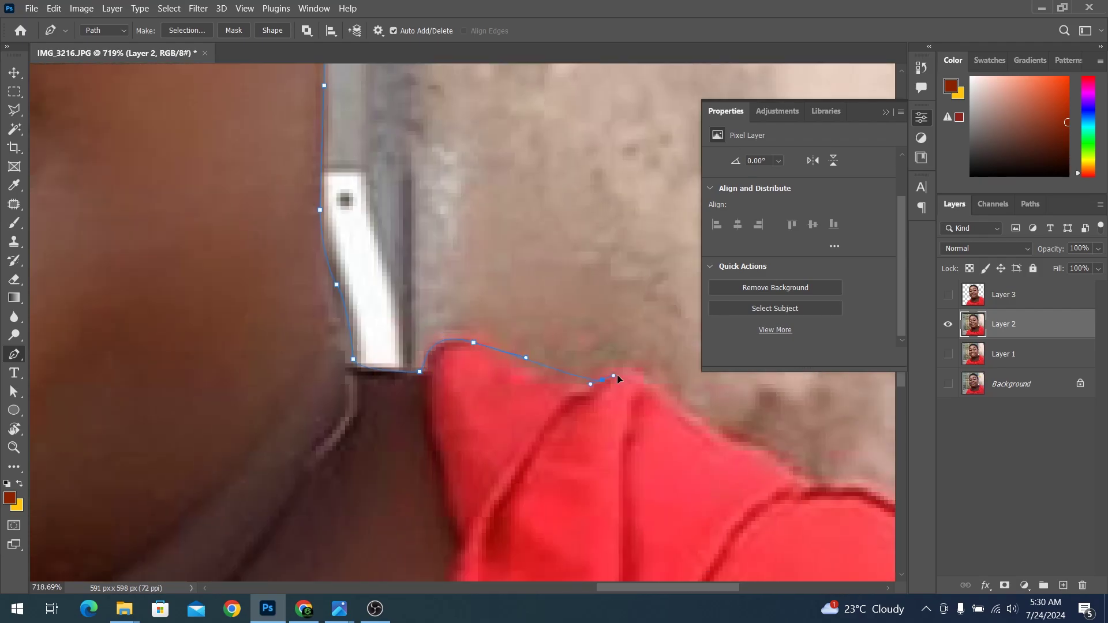
{"action": "scroll", "coordinate": [462, 357], "scroll_direction": "right", "scroll_amount": 3}
{"action": "scroll", "coordinate": [404, 347], "scroll_direction": "down", "scroll_amount": 1}
{"action": "left_click_drag", "start_coordinate": [370, 343], "coordinate": [409, 323]}
{"action": "scroll", "coordinate": [680, 476], "scroll_direction": "down", "scroll_amount": 5}
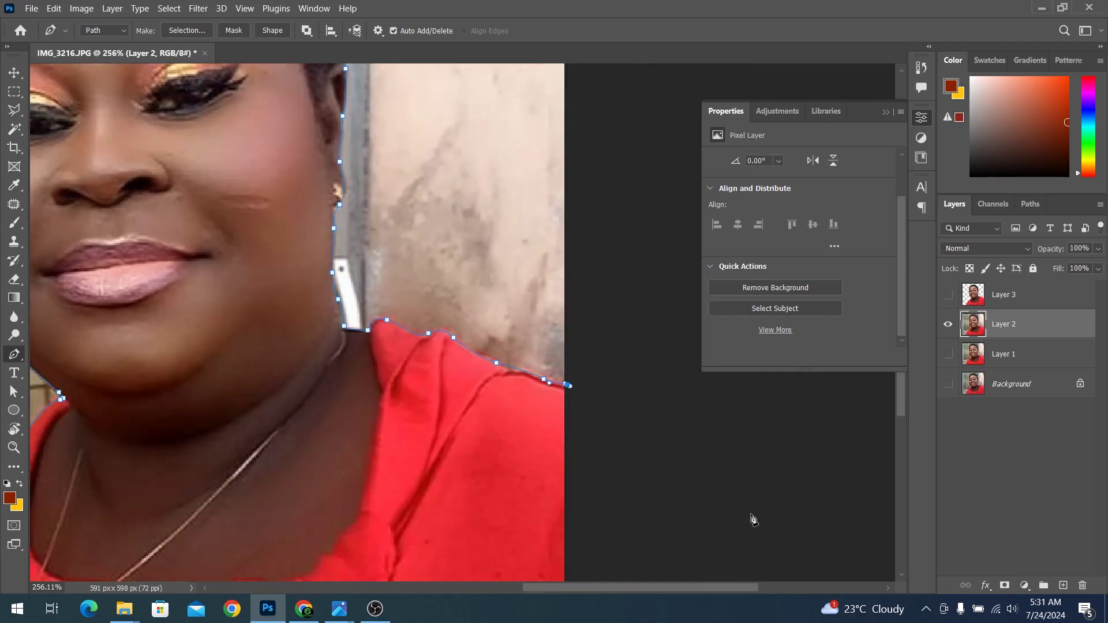
{"action": "left_click", "coordinate": [539, 518]}
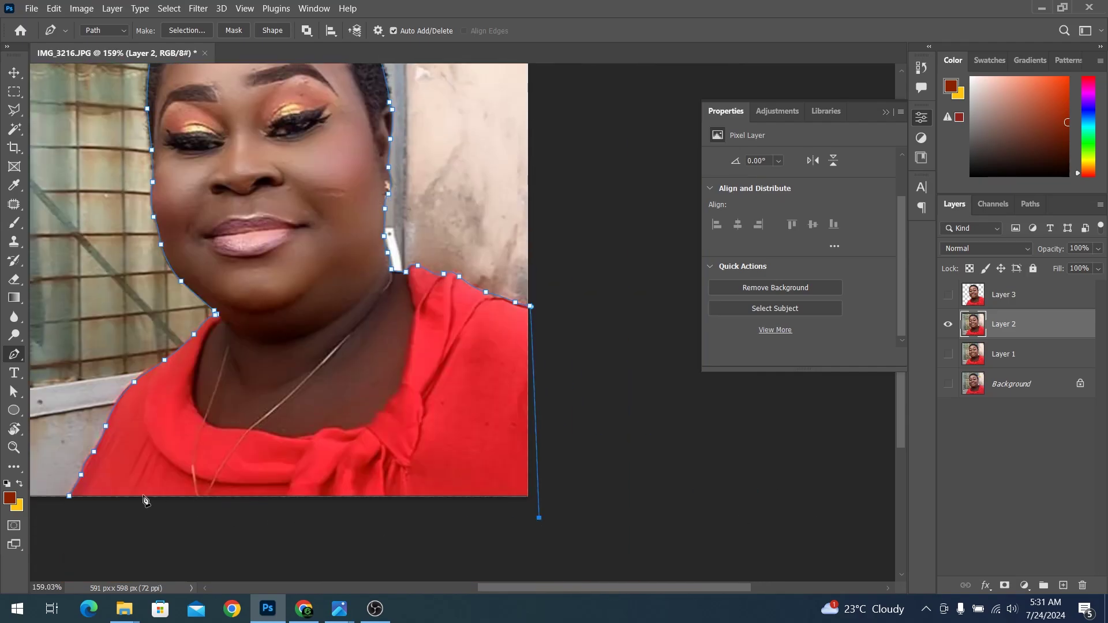
{"action": "left_click", "coordinate": [185, 30]}
Copy the selected woman onto a new layer and hide the original photo layer
{"action": "key", "text": "Return"}
{"action": "key", "text": "ctrl+j"}
{"action": "key", "text": "v"}
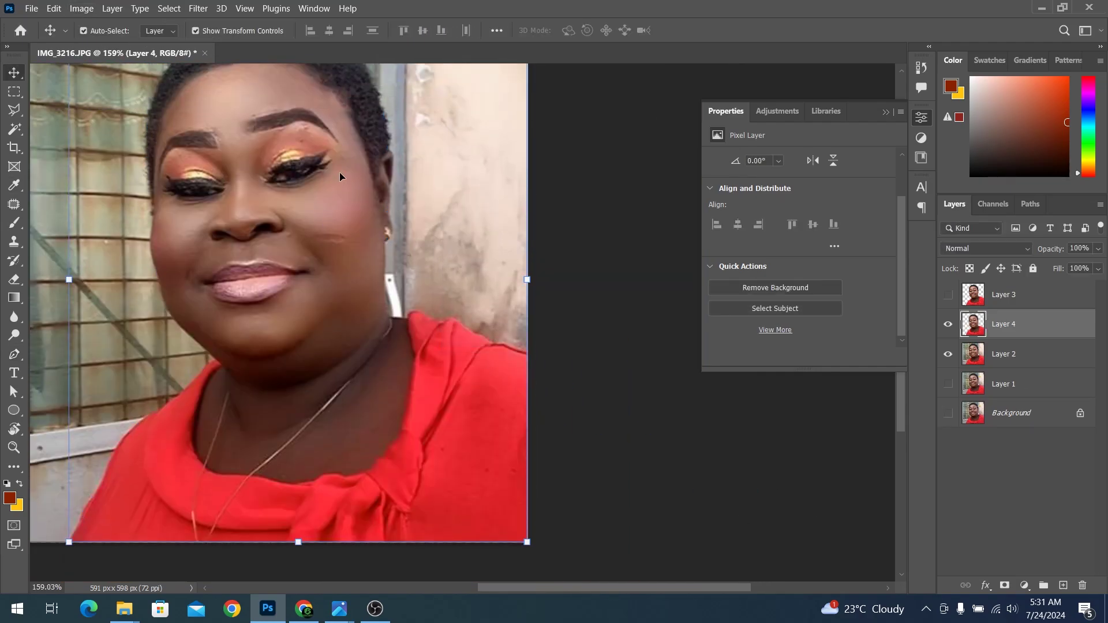
{"action": "scroll", "coordinate": [340, 173], "scroll_direction": "down", "scroll_amount": 5}
{"action": "left_click", "coordinate": [948, 354]}
{"action": "scroll", "coordinate": [330, 242], "scroll_direction": "up", "scroll_amount": 1}
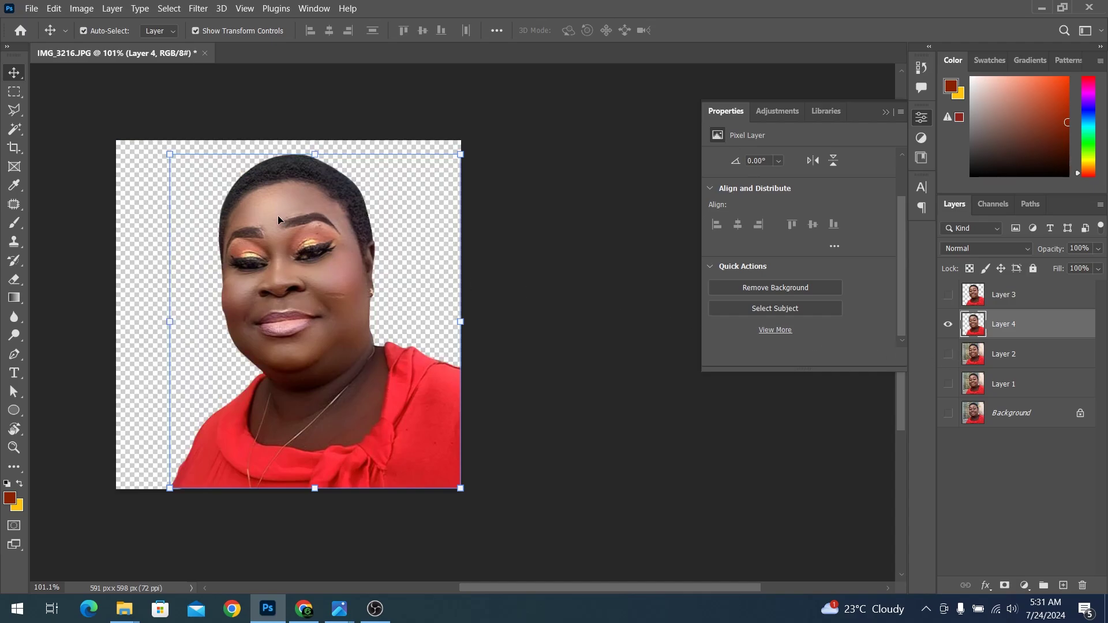
{"action": "scroll", "coordinate": [278, 216], "scroll_direction": "up", "scroll_amount": 2}
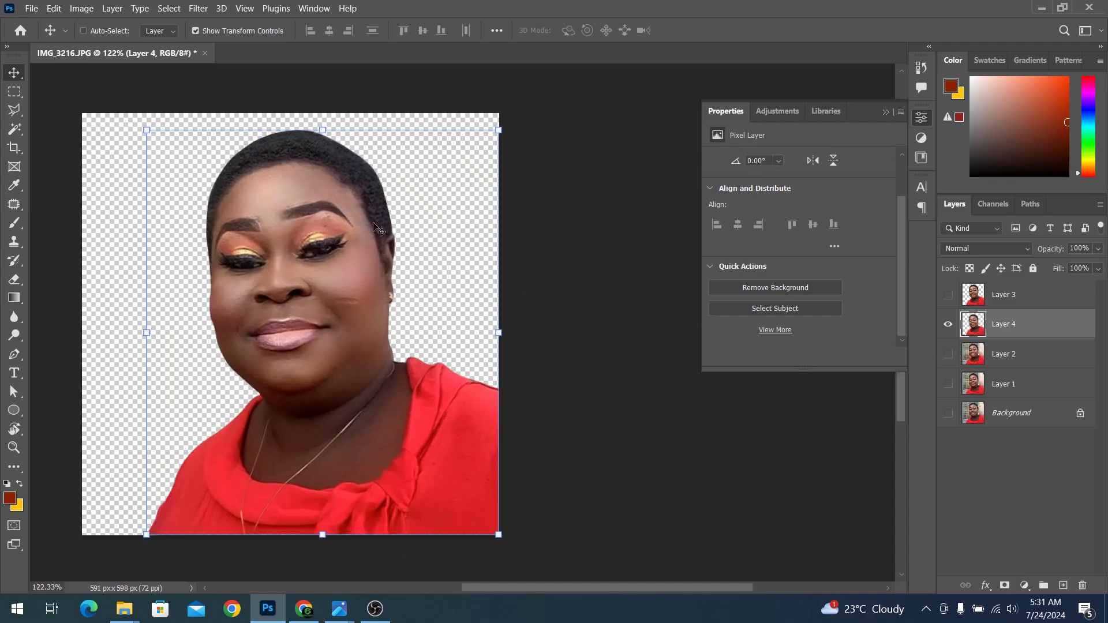
Create a new A4 document and drag the cut-out portrait into it
{"action": "key", "text": "ctrl+n"}
{"action": "double_click", "coordinate": [480, 162]}
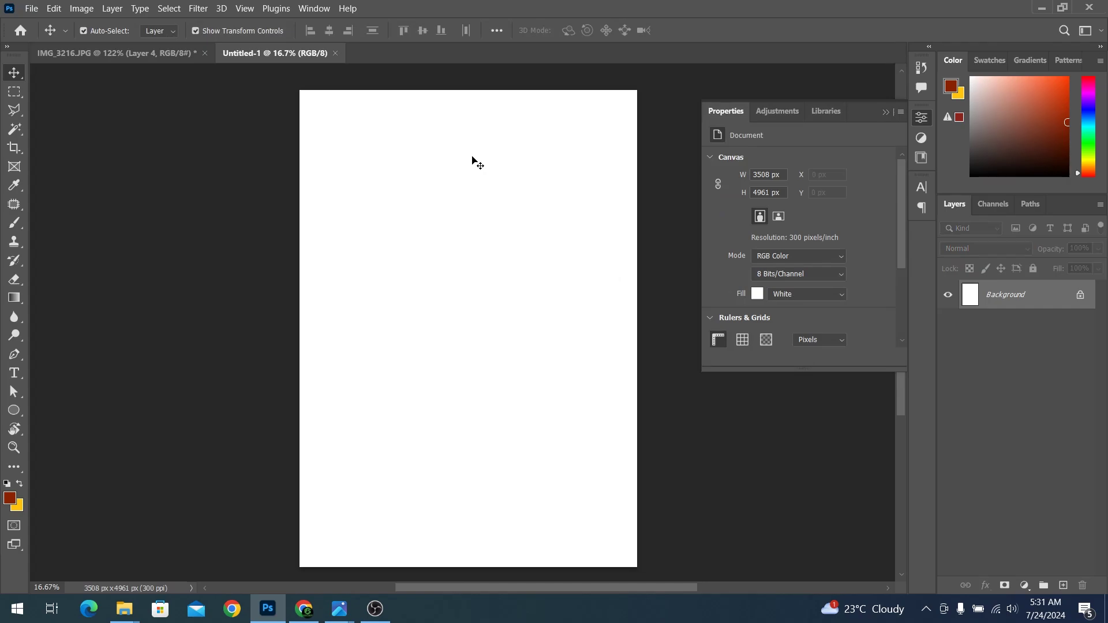
{"action": "left_click", "coordinate": [115, 52]}
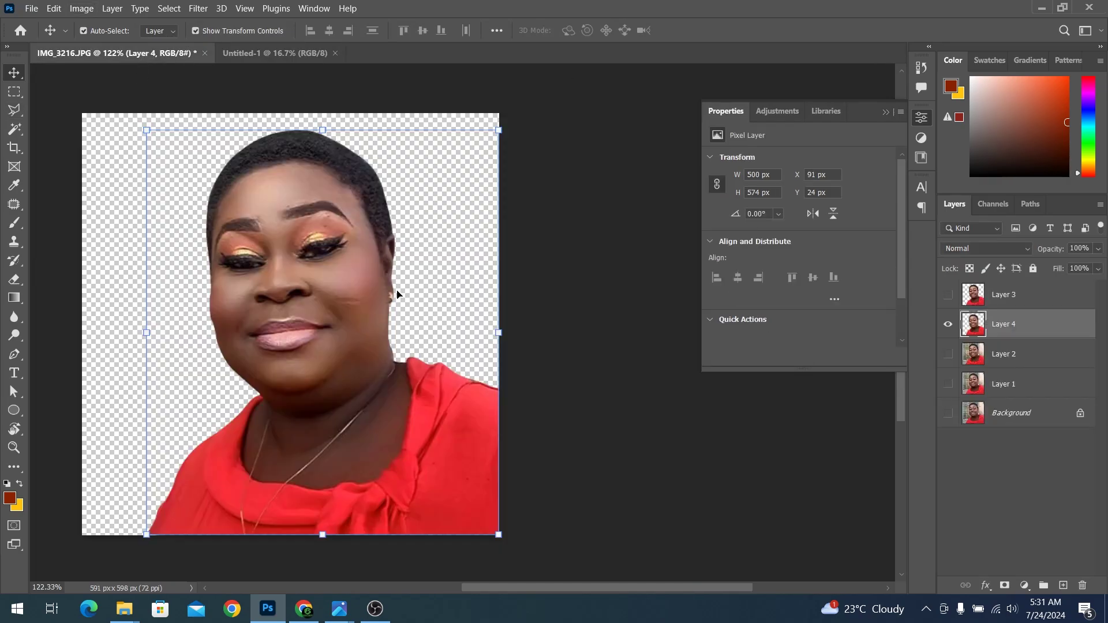
{"action": "mouse_move", "coordinate": [306, 272]}
{"action": "left_mouse_down"}
{"action": "mouse_move", "coordinate": [310, 55]}
{"action": "mouse_move", "coordinate": [385, 336]}
{"action": "left_mouse_up"}
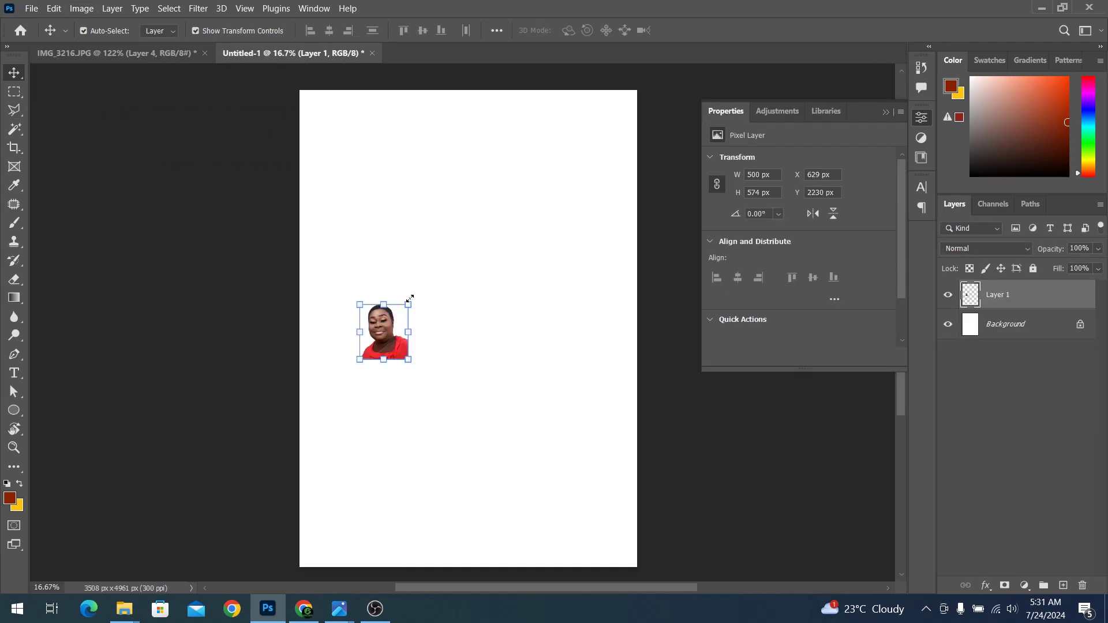
Enlarge and position the portrait across the upper half of the page
{"action": "left_click_drag", "start_coordinate": [410, 299], "coordinate": [494, 206]}
{"action": "left_click_drag", "start_coordinate": [369, 299], "coordinate": [531, 204]}
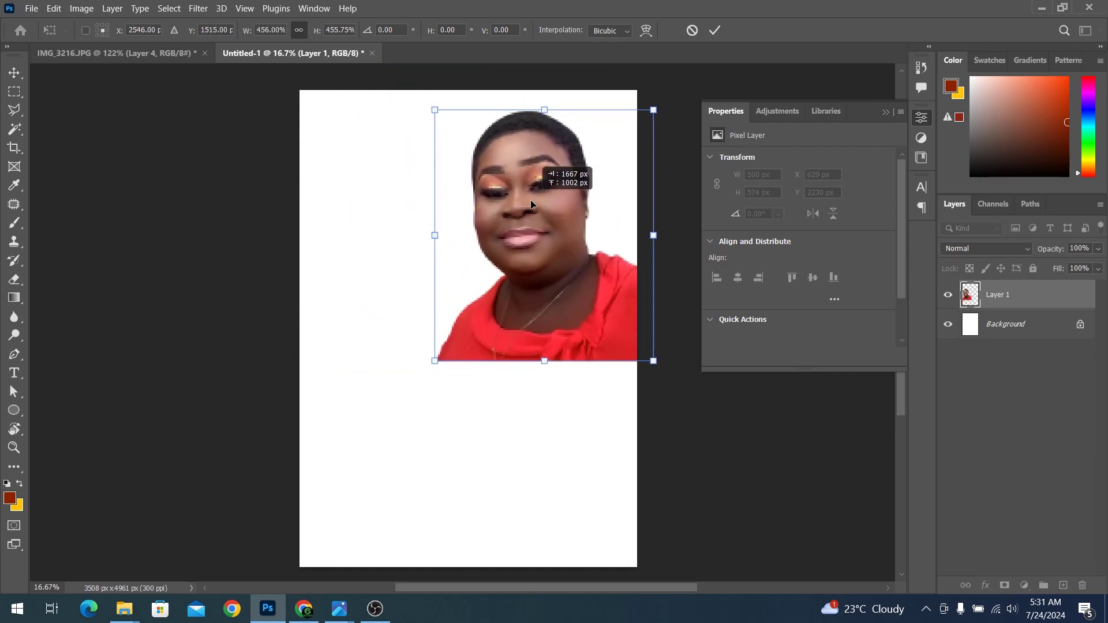
{"action": "left_click_drag", "start_coordinate": [437, 365], "coordinate": [423, 375]}
{"action": "left_click_drag", "start_coordinate": [524, 316], "coordinate": [507, 316]}
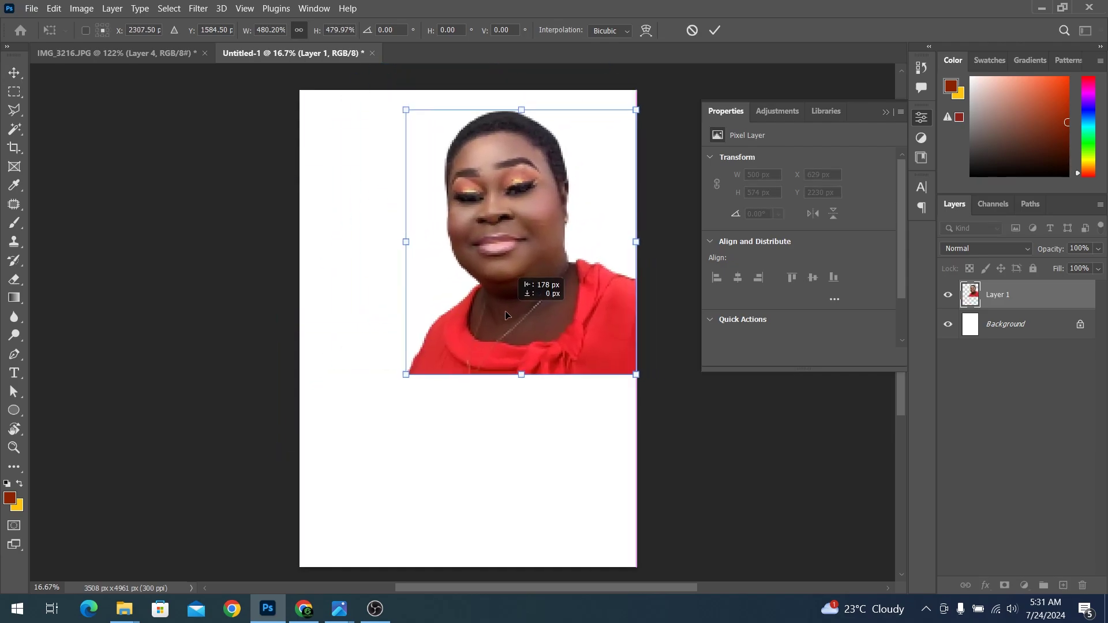
{"action": "left_click_drag", "start_coordinate": [641, 367], "coordinate": [648, 373]}
{"action": "left_click_drag", "start_coordinate": [592, 327], "coordinate": [598, 327]}
{"action": "key", "text": "Return"}
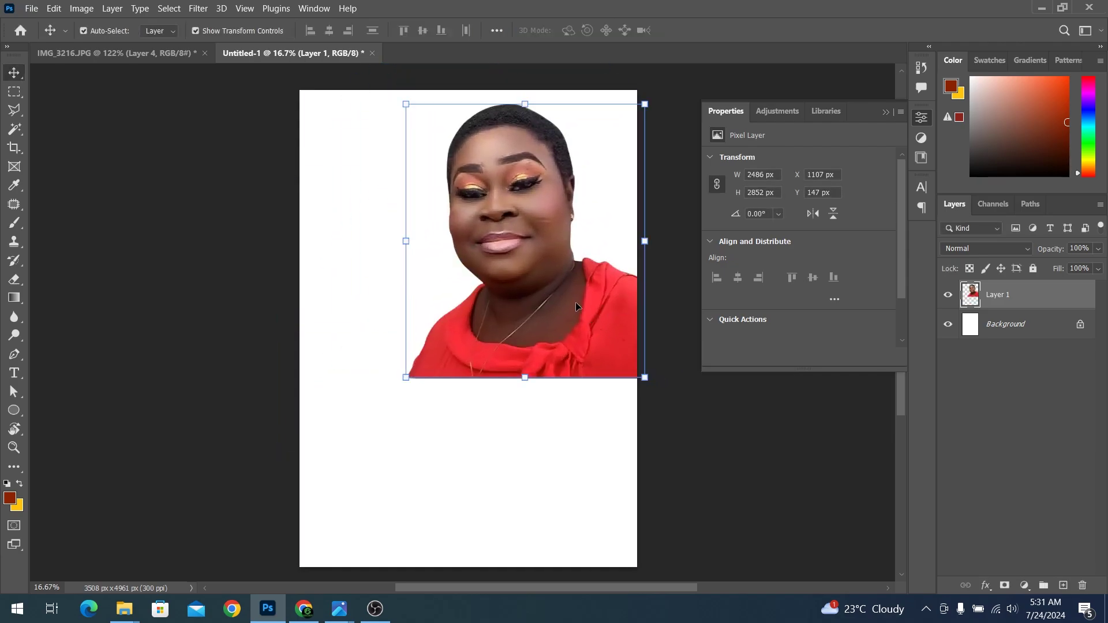
Add a layer mask and paint it black with a soft brush along the shirt bottom
{"action": "left_click", "coordinate": [1006, 586]}
{"action": "key", "text": "b"}
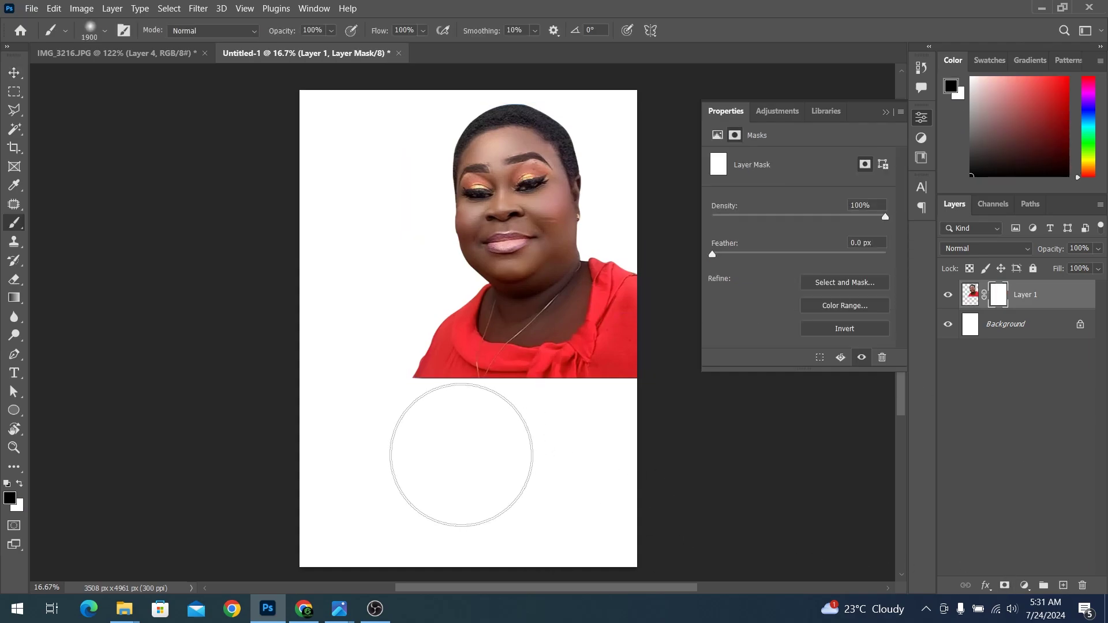
{"action": "mouse_move", "coordinate": [395, 392]}
{"action": "left_mouse_down"}
{"action": "mouse_move", "coordinate": [619, 396]}
{"action": "mouse_move", "coordinate": [411, 371]}
{"action": "mouse_move", "coordinate": [455, 395]}
{"action": "mouse_move", "coordinate": [519, 397]}
{"action": "left_mouse_up"}
{"action": "key", "text": "ctrl+z"}
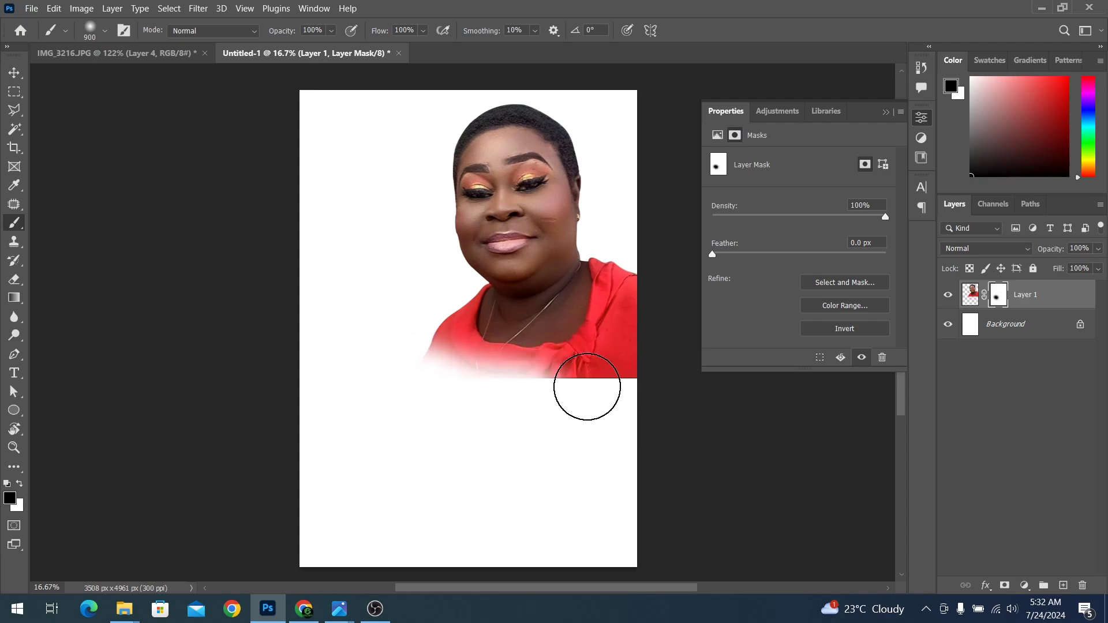
{"action": "mouse_move", "coordinate": [587, 386]}
{"action": "left_mouse_down"}
{"action": "mouse_move", "coordinate": [540, 398]}
{"action": "mouse_move", "coordinate": [397, 349]}
{"action": "left_mouse_up"}
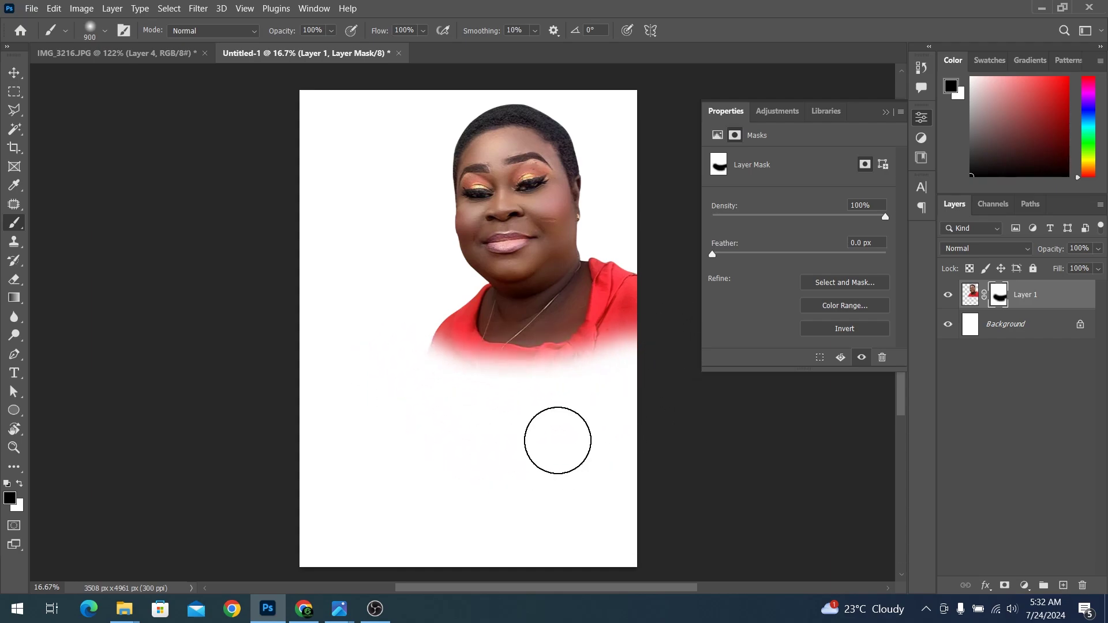
Enlarge the portrait slightly and deselect it
{"action": "key", "text": "v"}
{"action": "left_click_drag", "start_coordinate": [651, 377], "coordinate": [659, 392]}
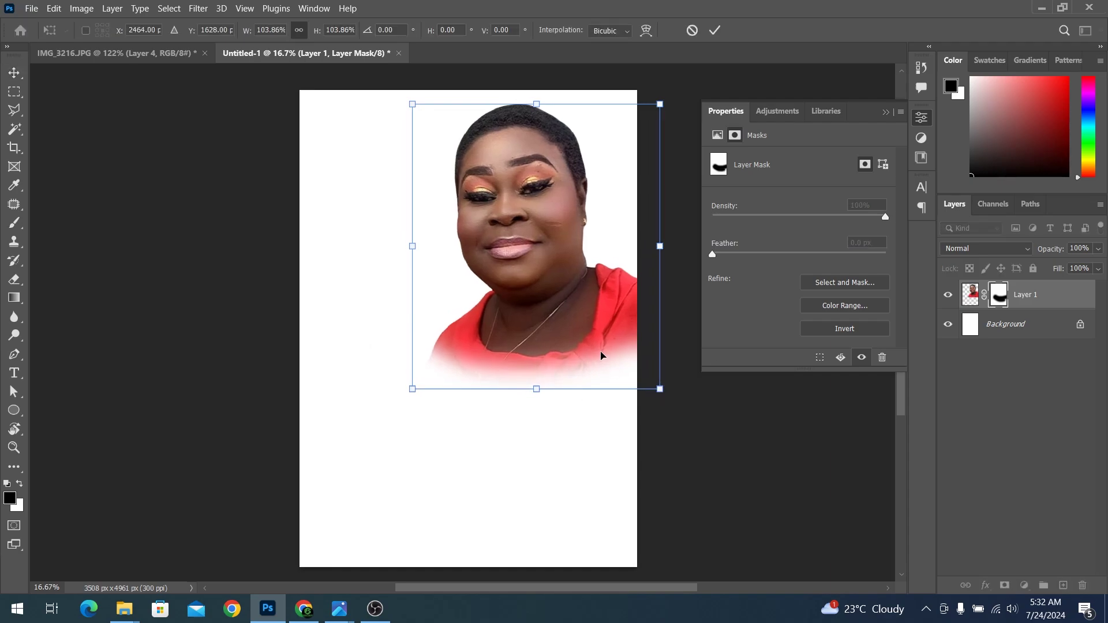
{"action": "key", "text": "Return"}
{"action": "left_click", "coordinate": [652, 437]}
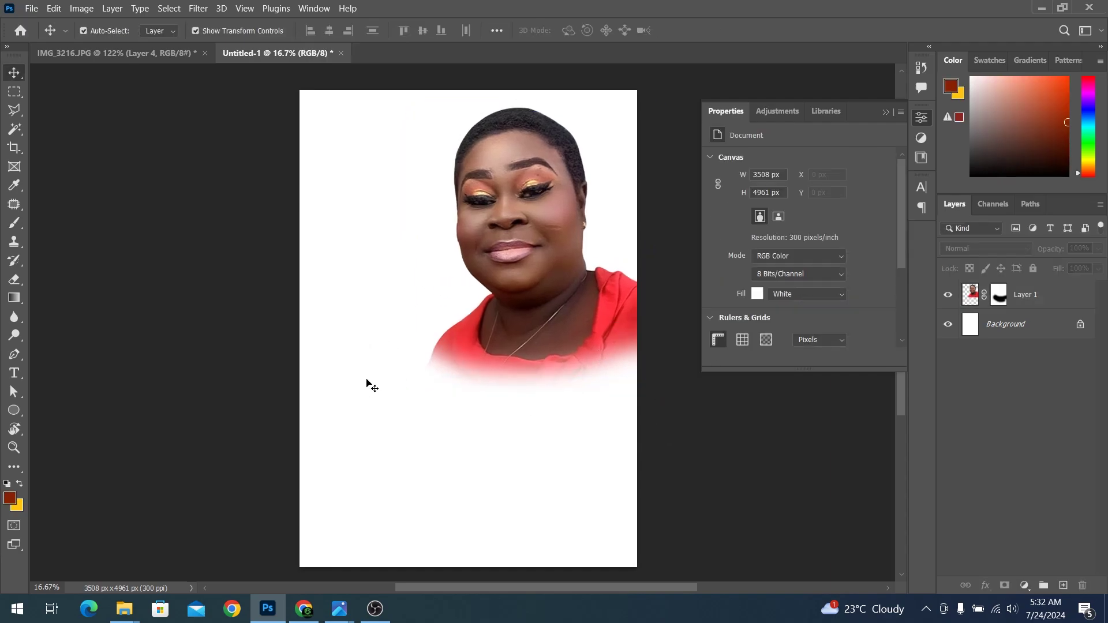
Add the text 'Madam' at font size 53
{"action": "key", "text": "t"}
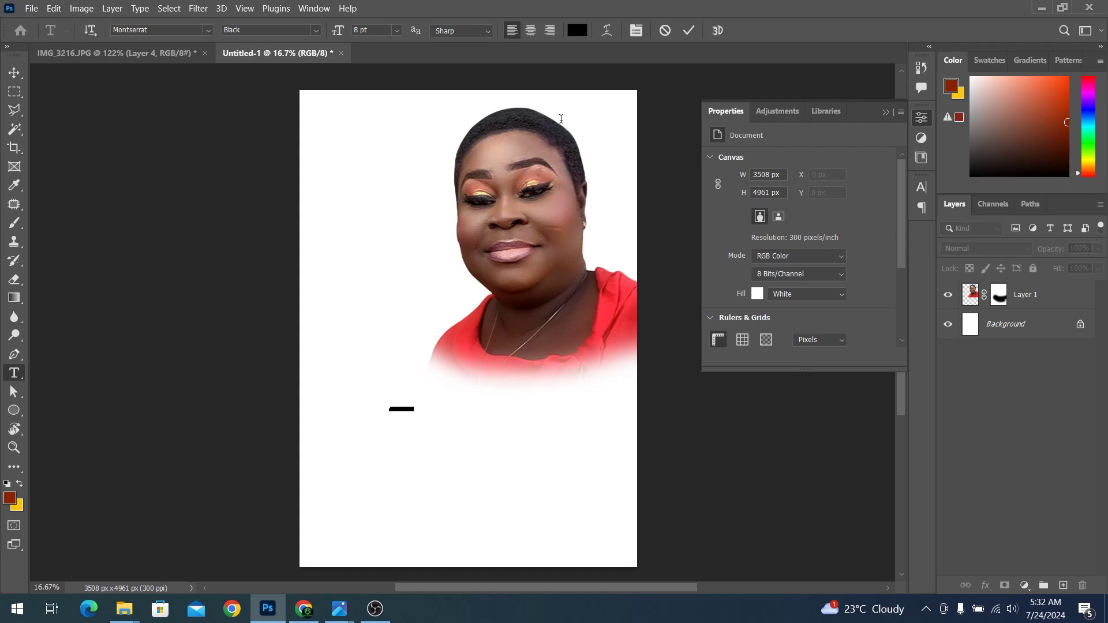
{"action": "double_click", "coordinate": [360, 30]}
{"action": "type", "text": "53"}
{"action": "key", "text": "Return"}
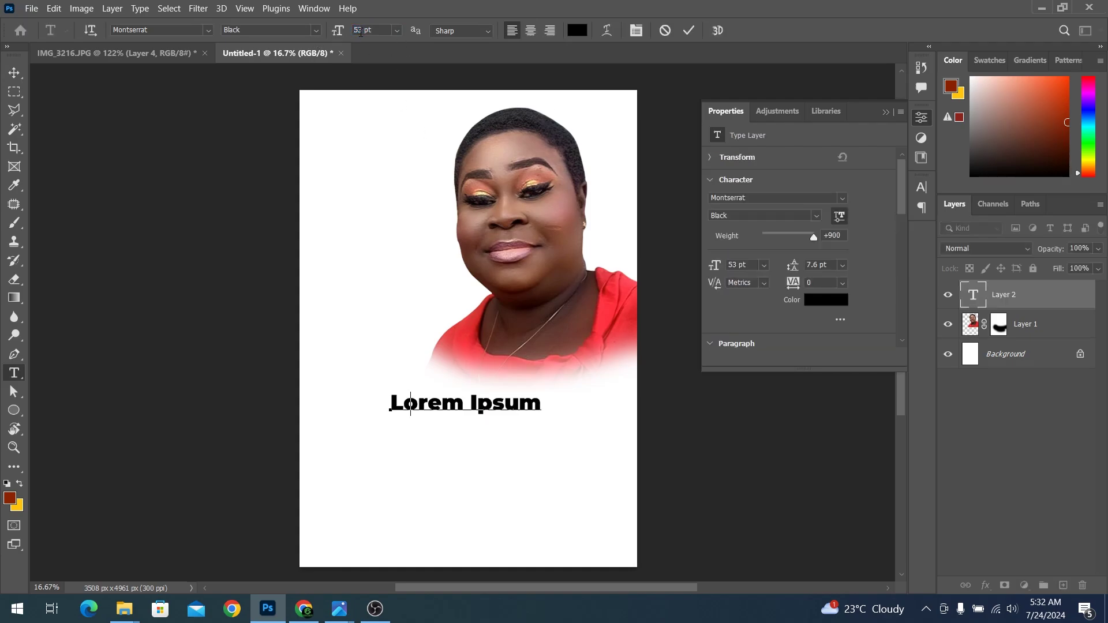
{"action": "type", "text": "Madam"}
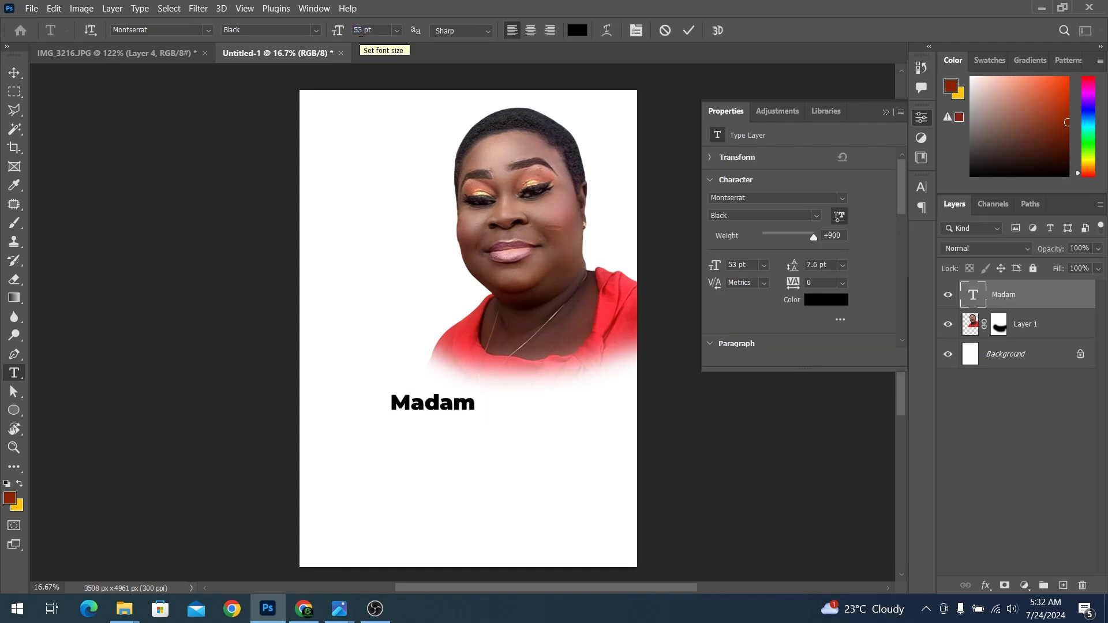
{"action": "key", "text": "Escape"}
{"action": "key", "text": "v"}
{"action": "scroll", "coordinate": [438, 404], "scroll_direction": "up", "scroll_amount": 2}
{"action": "left_click_drag", "start_coordinate": [454, 344], "coordinate": [454, 378]}
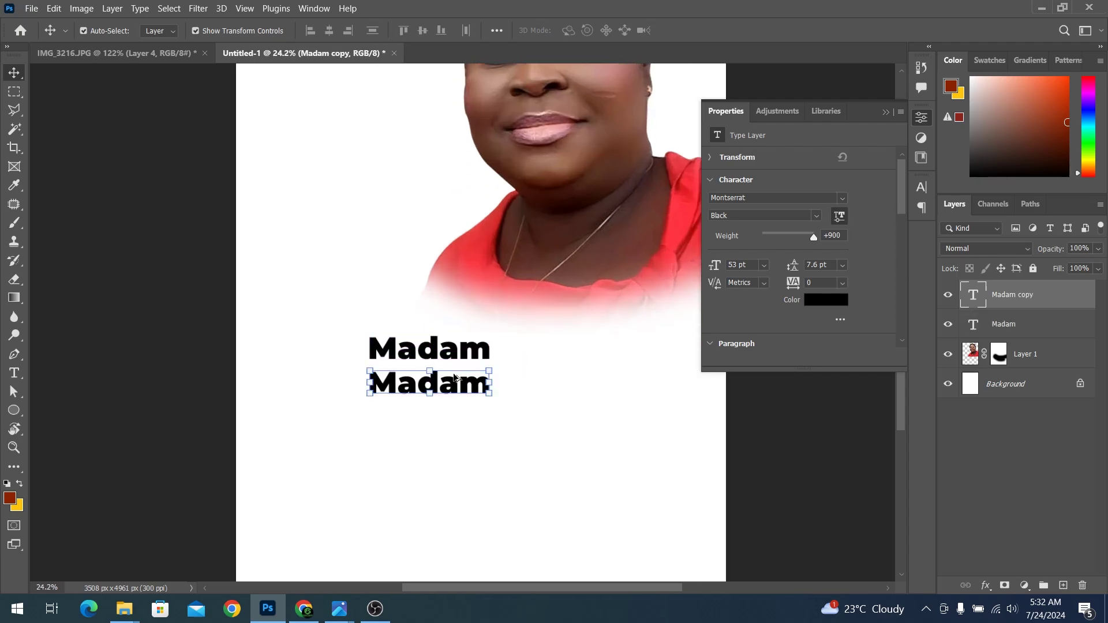
{"action": "double_click", "coordinate": [455, 378]}
{"action": "type", "text": "MVIS"}
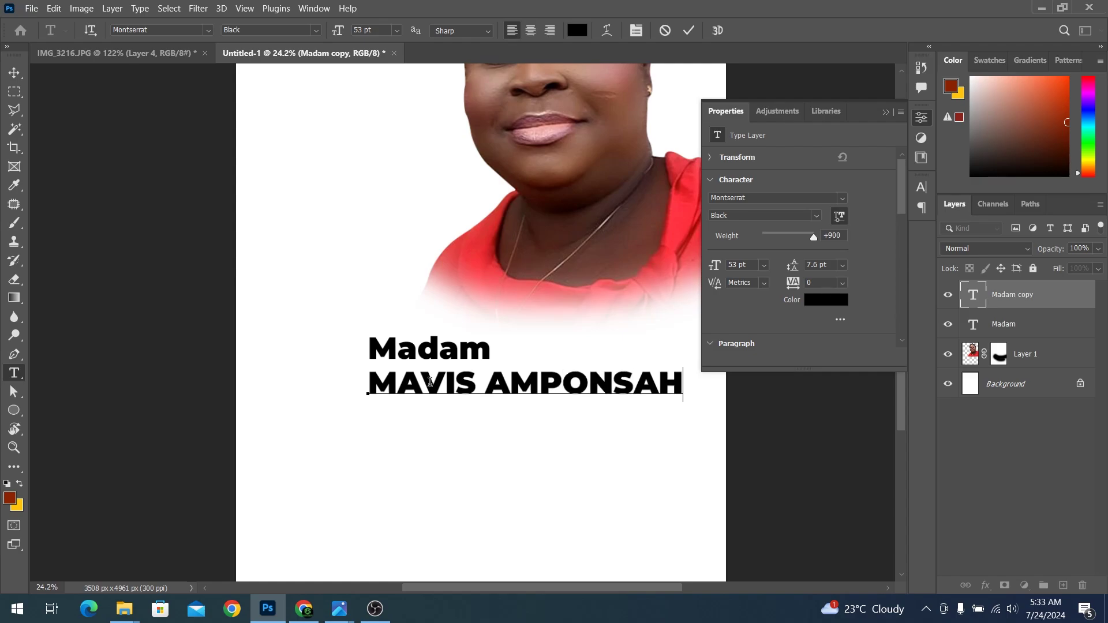
{"action": "key", "text": "Escape"}
{"action": "key", "text": "v"}
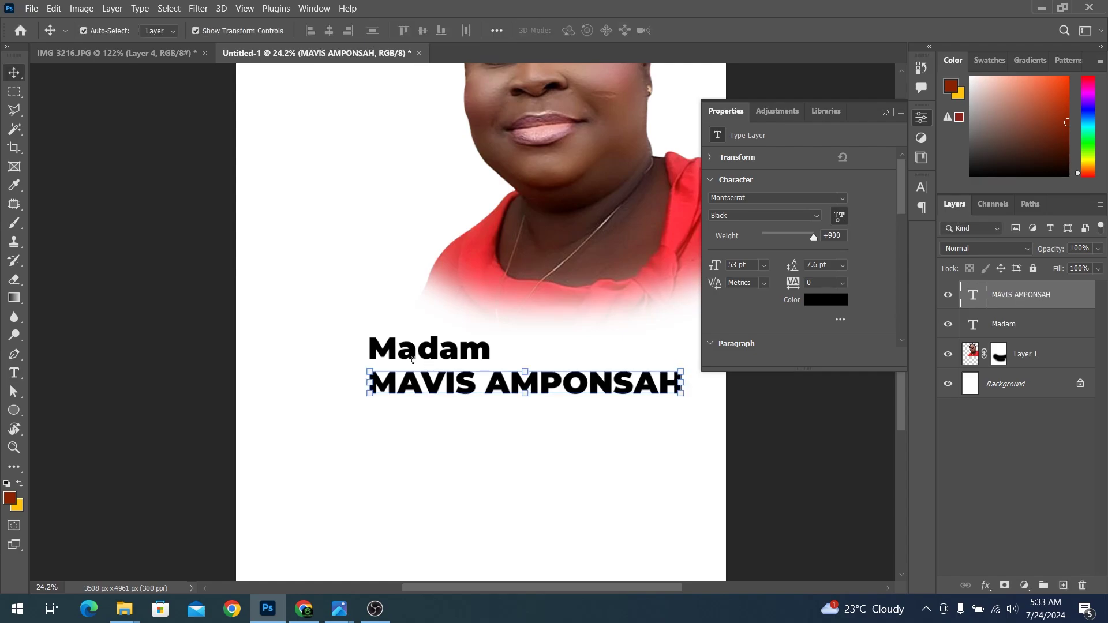
Move both text lines together down and left below the portrait
{"action": "left_click", "coordinate": [394, 366], "text": "shift"}
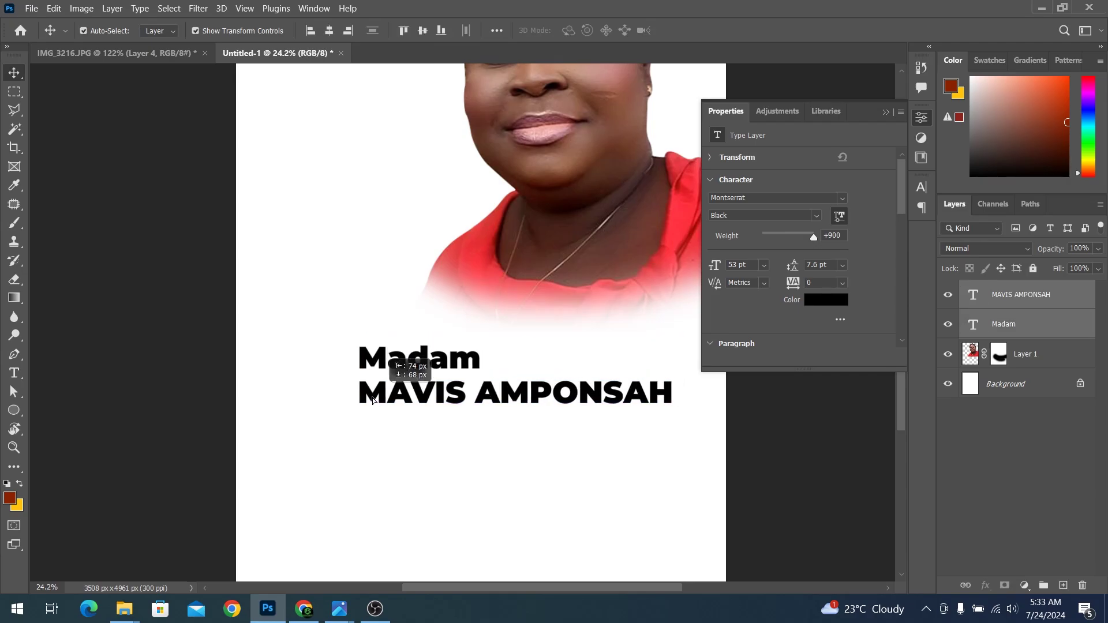
{"action": "mouse_move", "coordinate": [394, 367]}
{"action": "left_mouse_down"}
{"action": "mouse_move", "coordinate": [327, 404]}
{"action": "mouse_move", "coordinate": [343, 337]}
{"action": "left_mouse_up"}
{"action": "scroll", "coordinate": [368, 408], "scroll_direction": "down", "scroll_amount": 2}
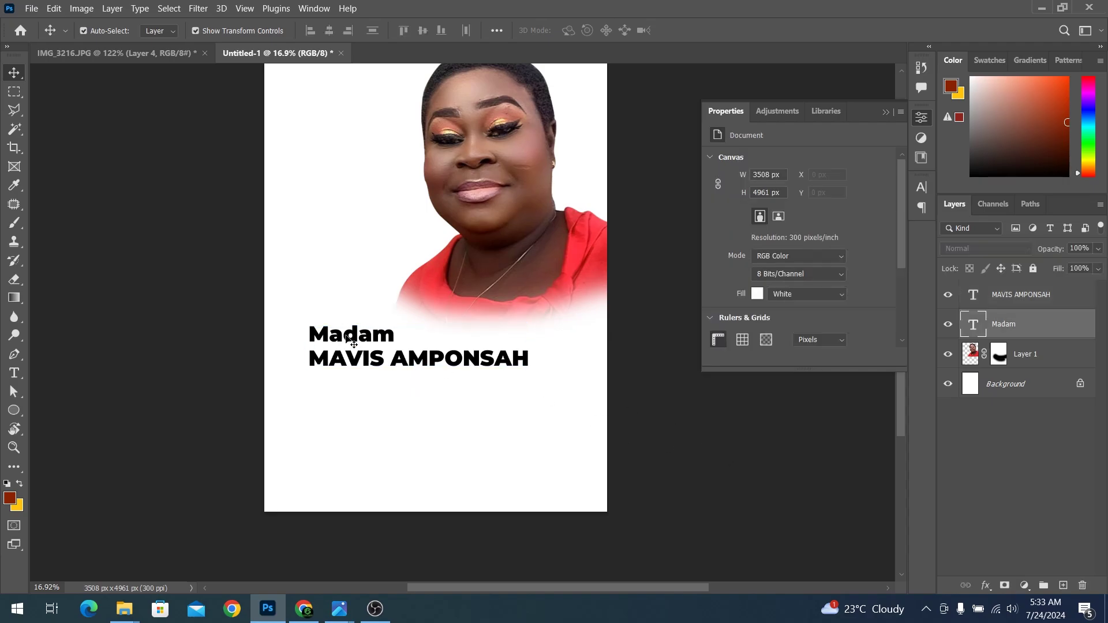
Set 'Madam' to the Rockybilly script font and nudge it slightly down-right
{"action": "left_click", "coordinate": [352, 334]}
{"action": "left_click", "coordinate": [844, 197]}
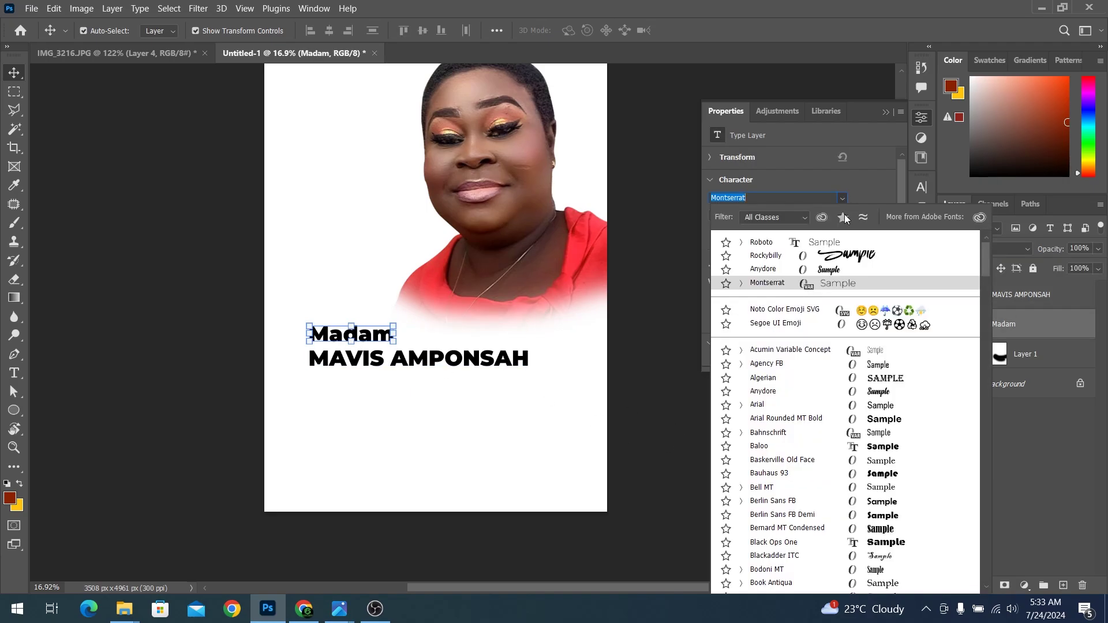
{"action": "left_click", "coordinate": [809, 256]}
{"action": "scroll", "coordinate": [386, 322], "scroll_direction": "up", "scroll_amount": 1}
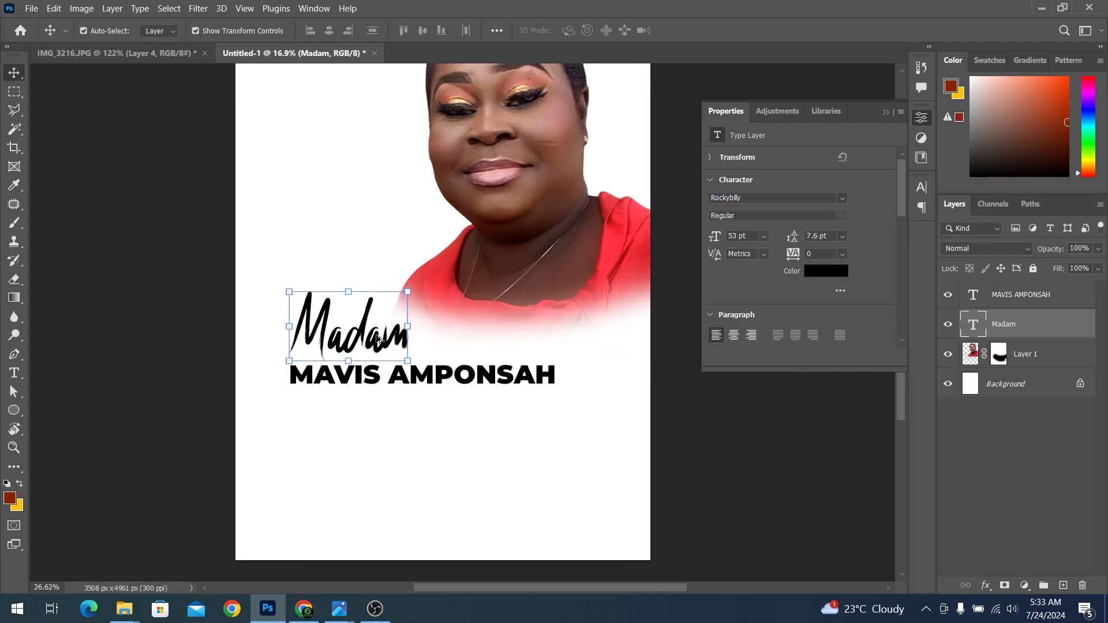
{"action": "scroll", "coordinate": [386, 321], "scroll_direction": "up", "scroll_amount": 2}
{"action": "left_click_drag", "start_coordinate": [363, 337], "coordinate": [367, 354]}
{"action": "left_click_drag", "start_coordinate": [369, 409], "coordinate": [371, 393]}
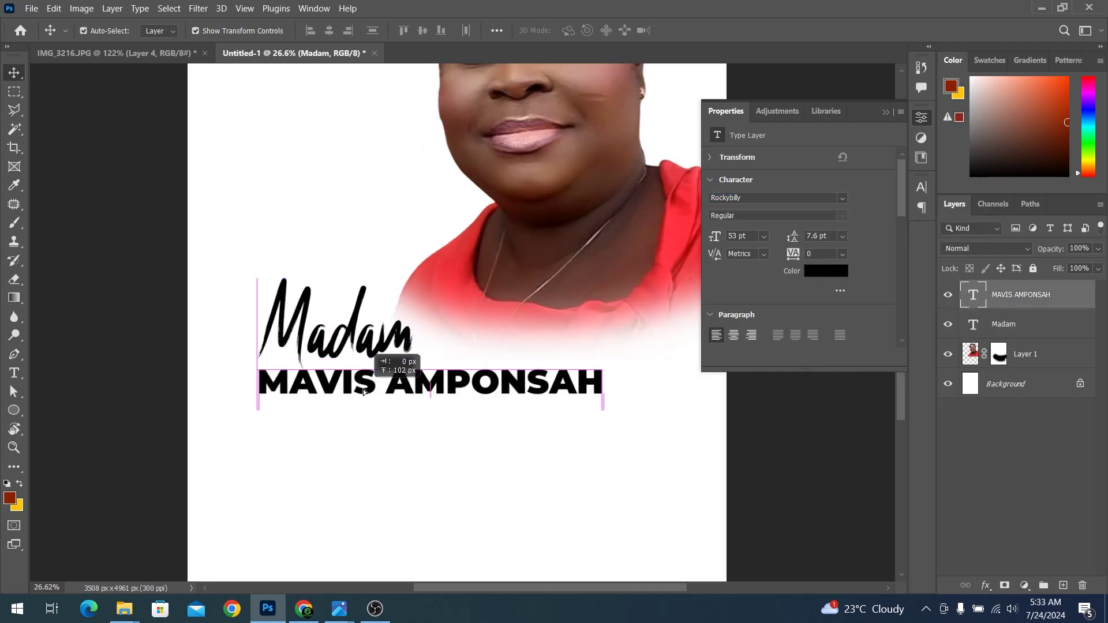
{"action": "left_click_drag", "start_coordinate": [602, 398], "coordinate": [638, 397]}
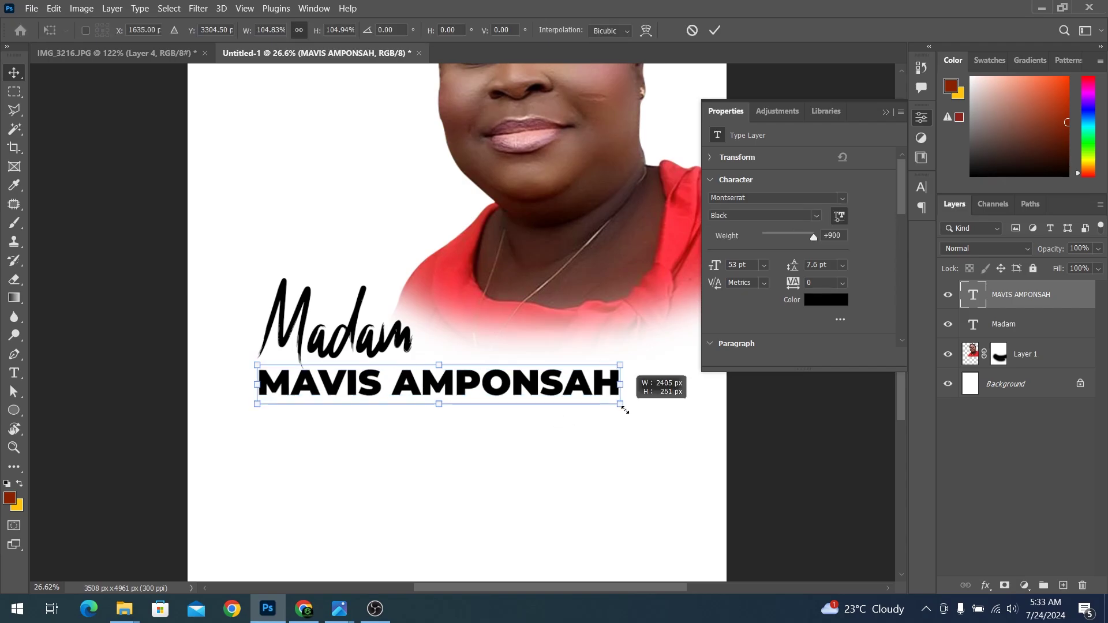
{"action": "left_click_drag", "start_coordinate": [447, 396], "coordinate": [448, 455]}
{"action": "key", "text": "Escape"}
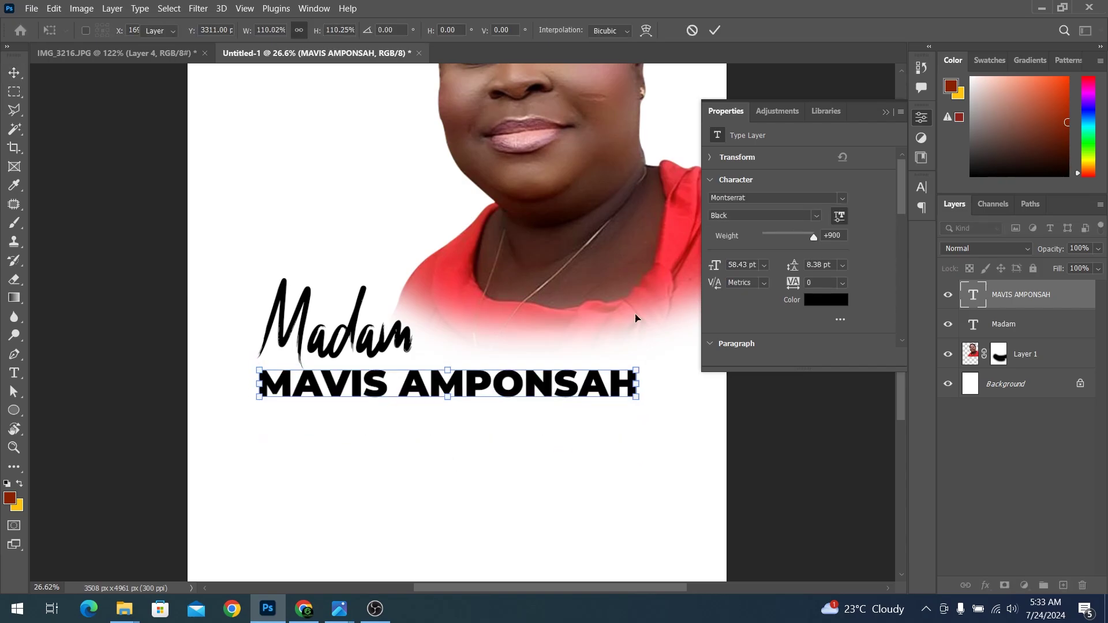
{"action": "left_click", "coordinate": [779, 198]}
{"action": "type", "text": "im"}
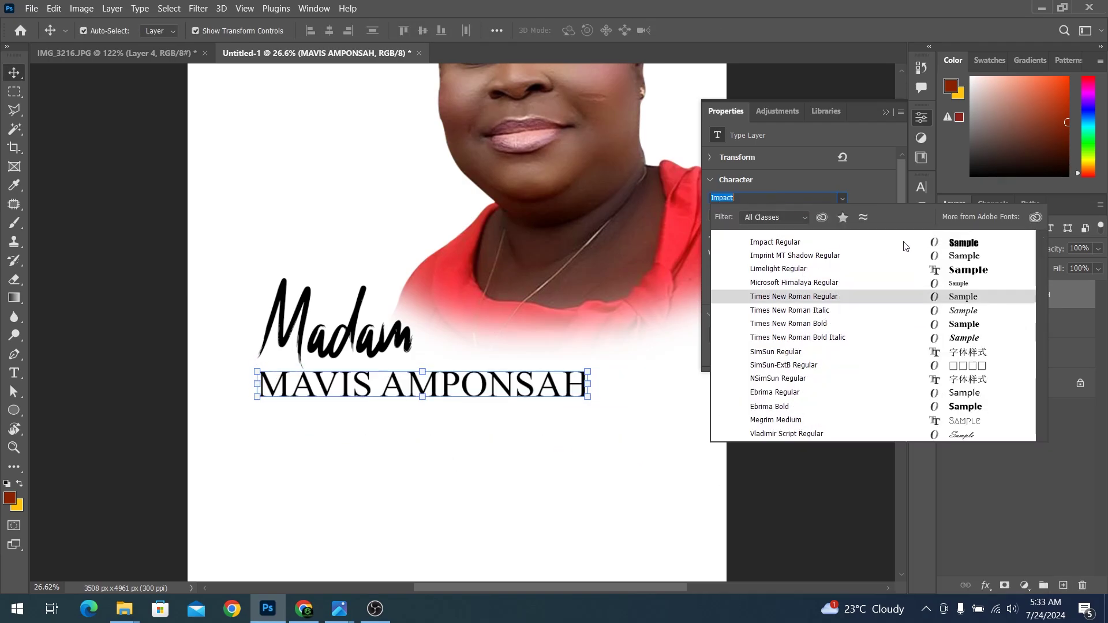
{"action": "key", "text": "Return"}
{"action": "key", "text": "ctrl+t"}
{"action": "key", "text": "Return"}
Shrink Madam to about 80% and centre both name lines horizontally on the poster
{"action": "left_click", "coordinate": [347, 317]}
{"action": "key", "text": "ctrl+t"}
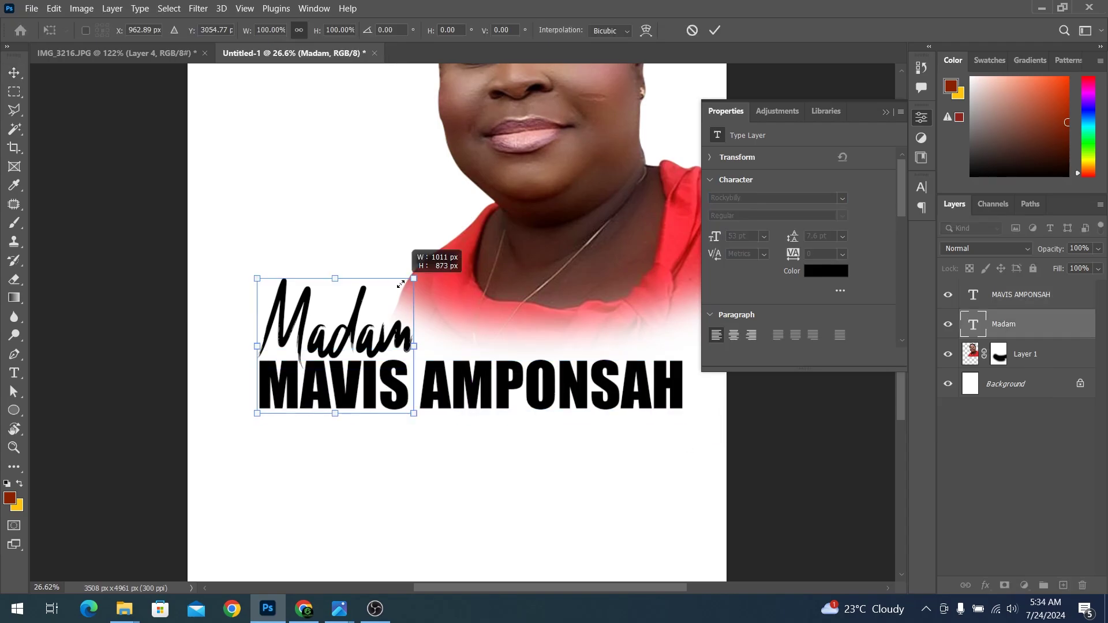
{"action": "left_click_drag", "start_coordinate": [413, 277], "coordinate": [387, 284]}
{"action": "key", "text": "Return"}
{"action": "key", "text": "ctrl+0"}
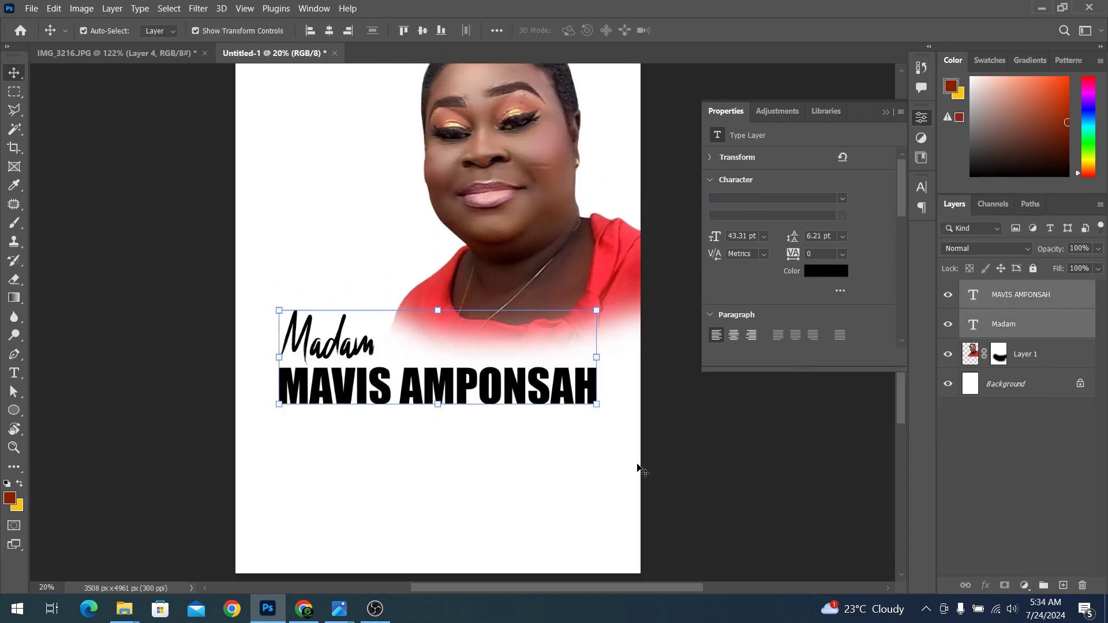
{"action": "left_click_drag", "start_coordinate": [272, 310], "coordinate": [638, 410]}
{"action": "left_click_drag", "start_coordinate": [462, 393], "coordinate": [474, 396]}
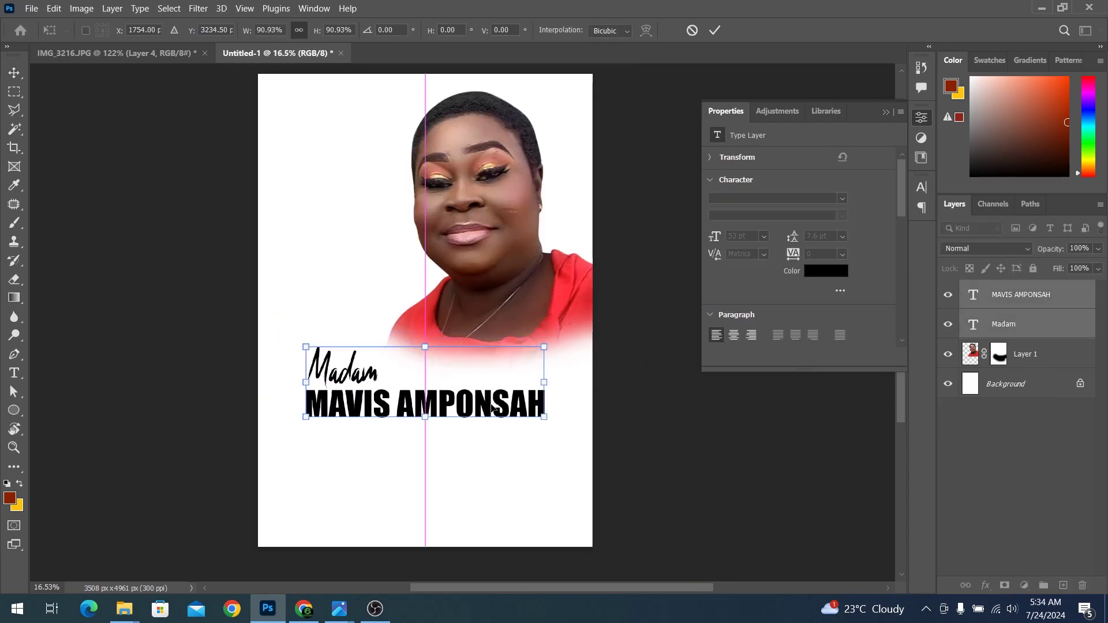
Draw a tall dark red bar down the poster's left edge
{"action": "key", "text": "u"}
{"action": "scroll", "coordinate": [469, 330], "scroll_direction": "down", "scroll_amount": 2}
{"action": "left_click_drag", "start_coordinate": [292, 129], "coordinate": [334, 506]}
{"action": "left_click", "coordinate": [161, 30]}
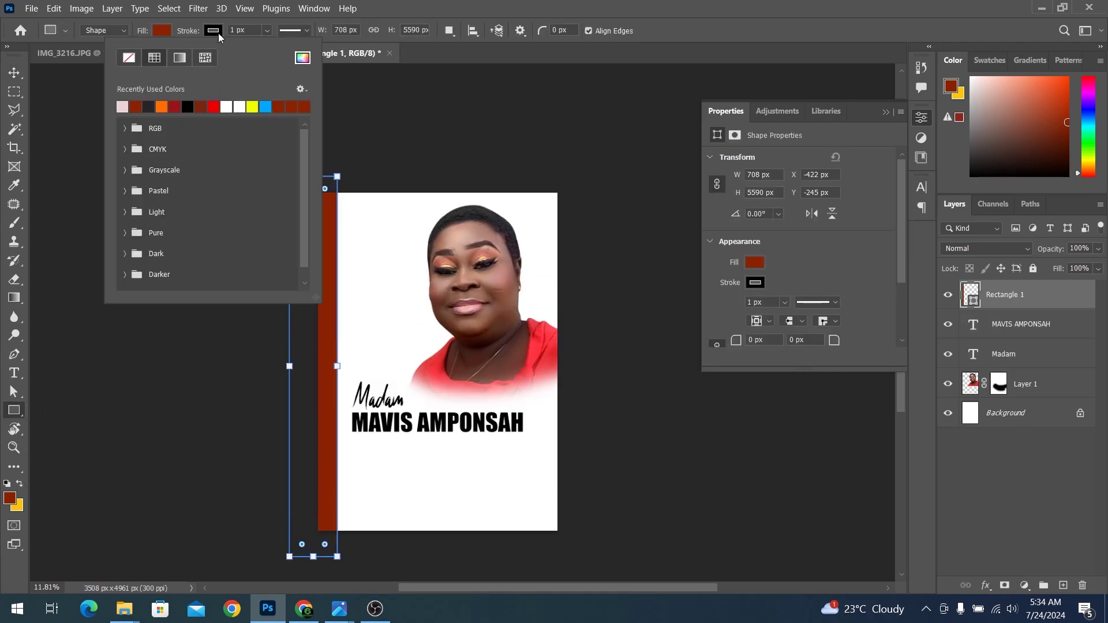
{"action": "key", "text": "v"}
{"action": "key", "text": "ctrl+0"}
{"action": "scroll", "coordinate": [591, 424], "scroll_direction": "up", "scroll_amount": 2}
{"action": "left_click", "coordinate": [584, 326]}
{"action": "key", "text": "ctrl+t"}
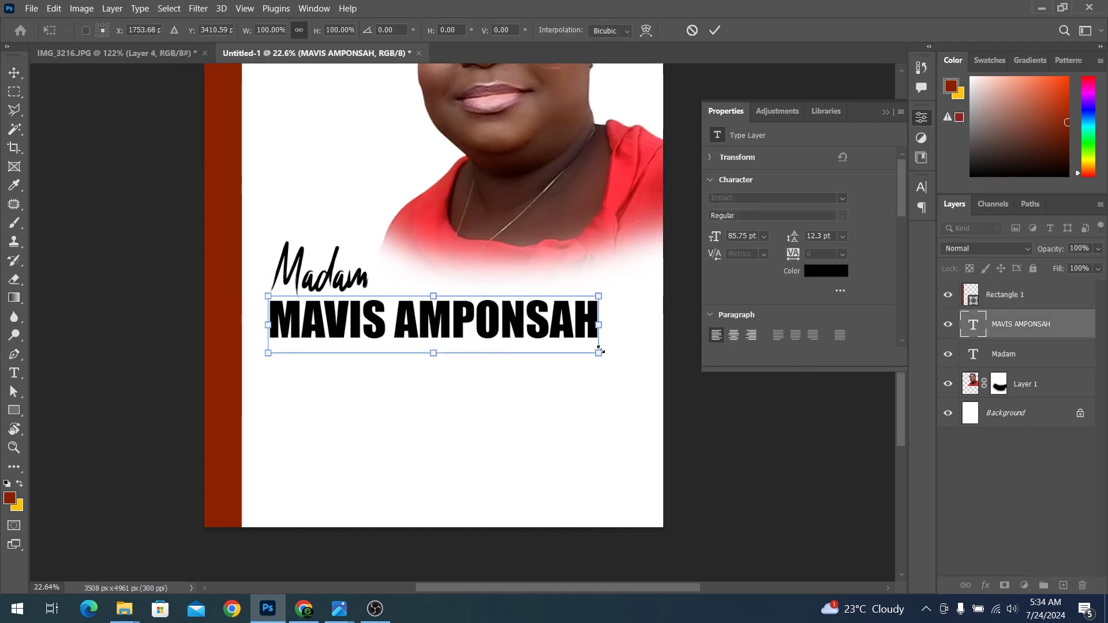
{"action": "left_click_drag", "start_coordinate": [438, 352], "coordinate": [456, 338]}
{"action": "key", "text": "Return"}
{"action": "scroll", "coordinate": [435, 400], "scroll_direction": "up", "scroll_amount": 2}
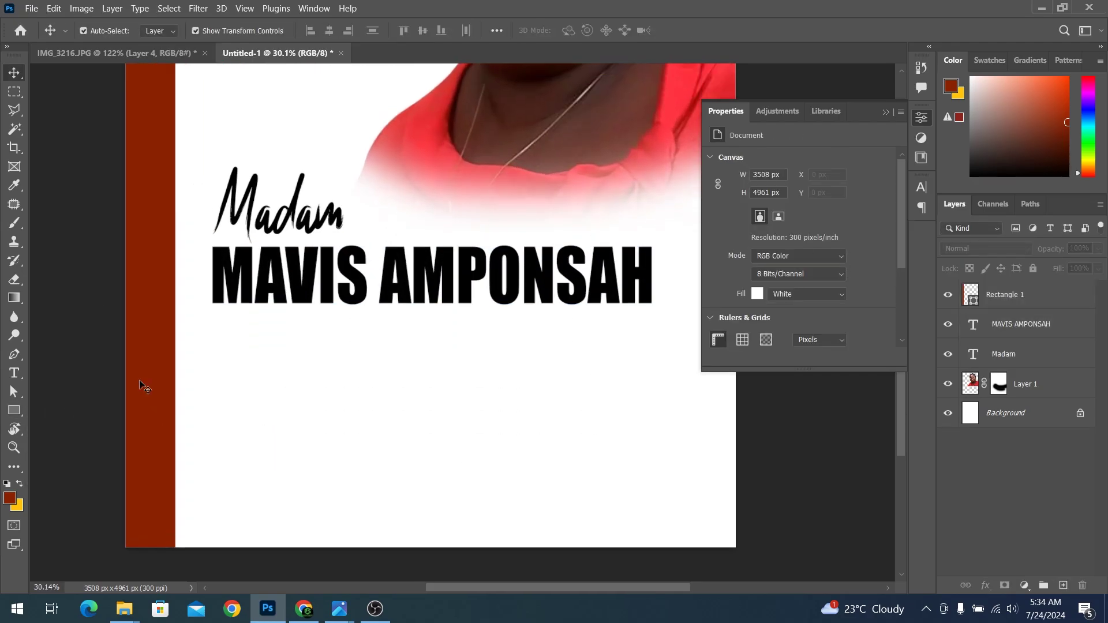
Draw a thin red line below the name and shift it right
{"action": "key", "text": "u"}
{"action": "left_click_drag", "start_coordinate": [239, 338], "coordinate": [521, 329]}
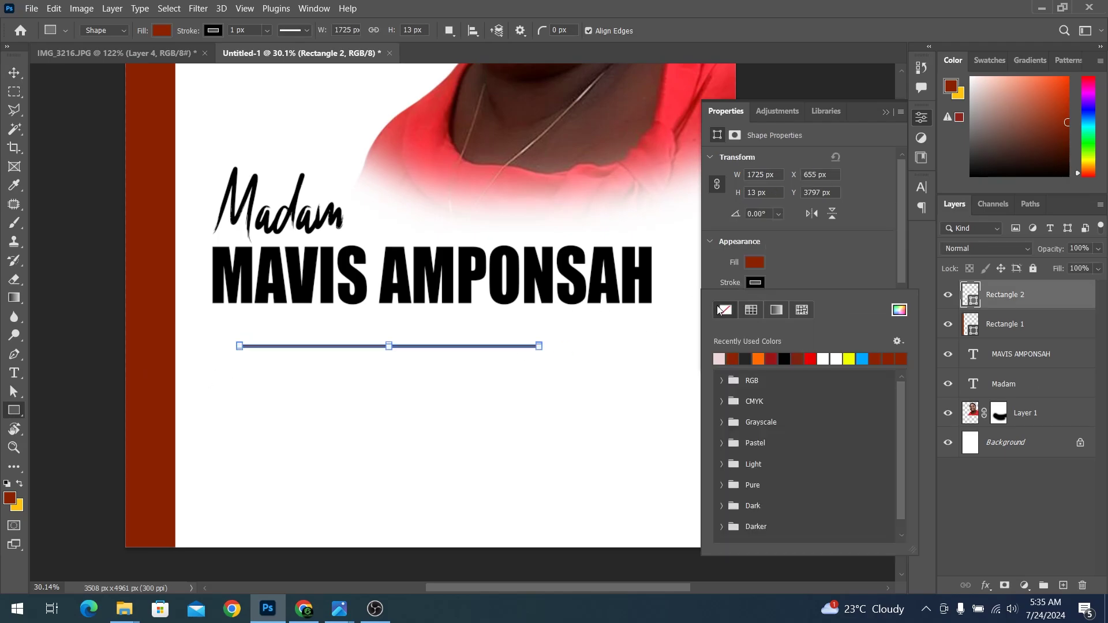
{"action": "key", "text": "v"}
{"action": "scroll", "coordinate": [254, 349], "scroll_direction": "up", "scroll_amount": 5}
{"action": "left_click_drag", "start_coordinate": [285, 338], "coordinate": [372, 338]}
Add the text 'DATE' to the left of the red line
{"action": "key", "text": "t"}
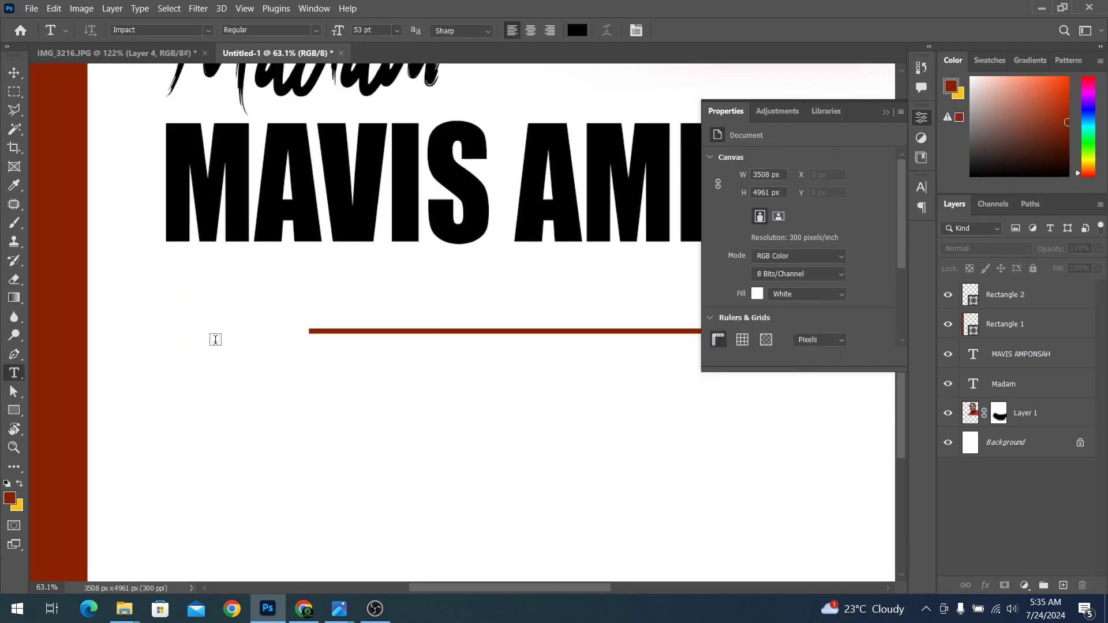
{"action": "left_click", "coordinate": [217, 340]}
{"action": "type", "text": "DATE"}
{"action": "key", "text": "ctrl+Return"}
{"action": "left_click", "coordinate": [774, 198]}
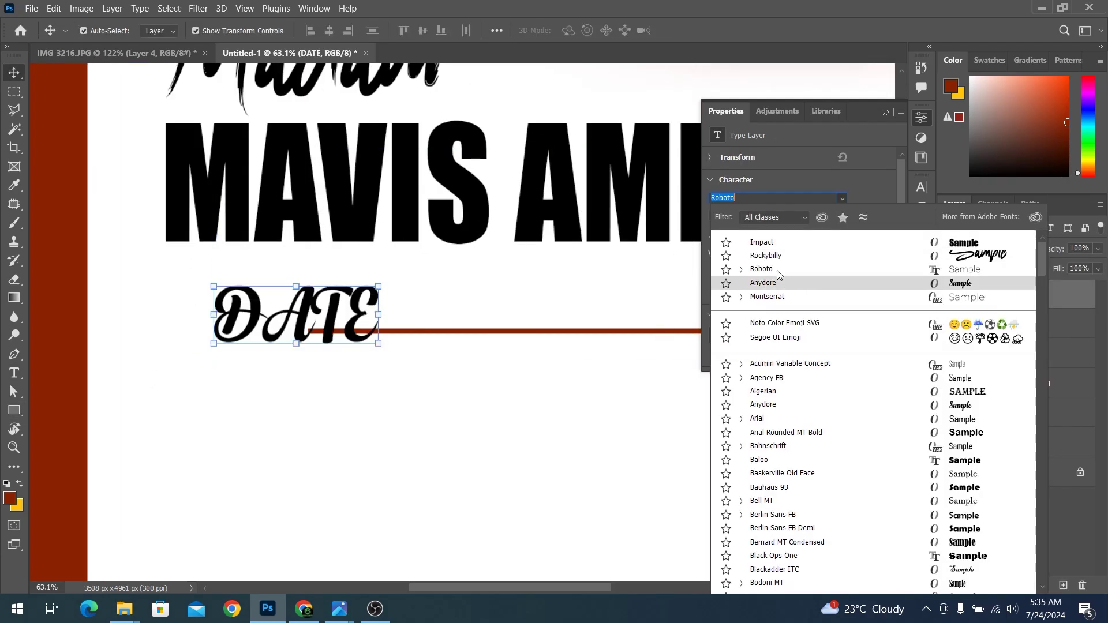
Set DATE to Roboto Bold at the red line's left end, and make the line bright red
{"action": "left_click", "coordinate": [796, 294]}
{"action": "left_click_drag", "start_coordinate": [405, 313], "coordinate": [219, 318]}
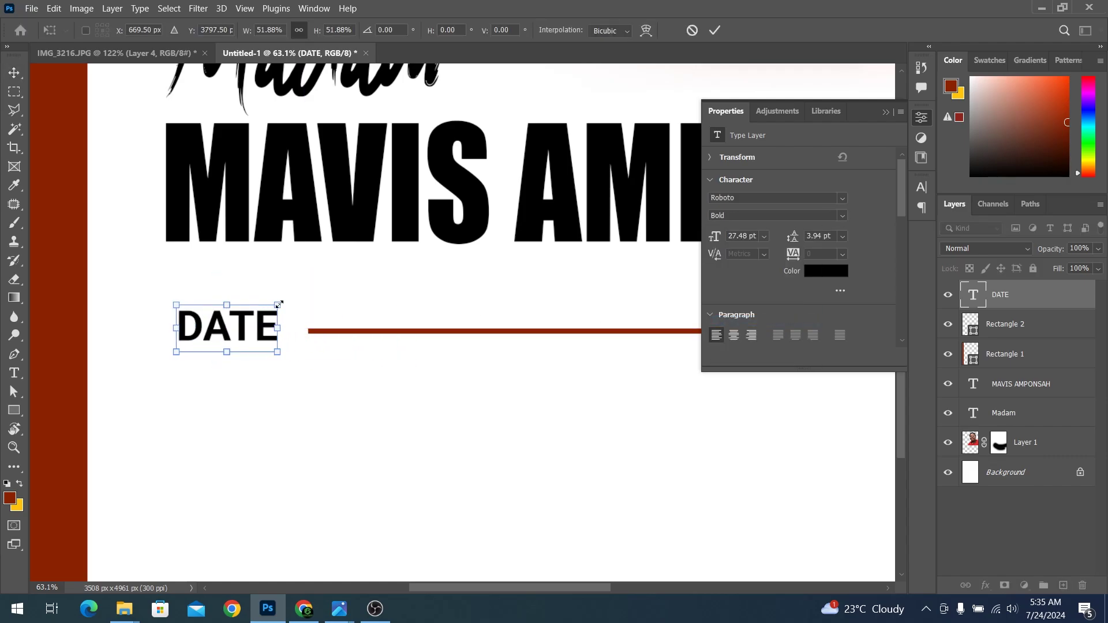
{"action": "left_click_drag", "start_coordinate": [284, 297], "coordinate": [309, 288]}
{"action": "key", "text": "Return"}
{"action": "scroll", "coordinate": [265, 371], "scroll_direction": "down", "scroll_amount": 2}
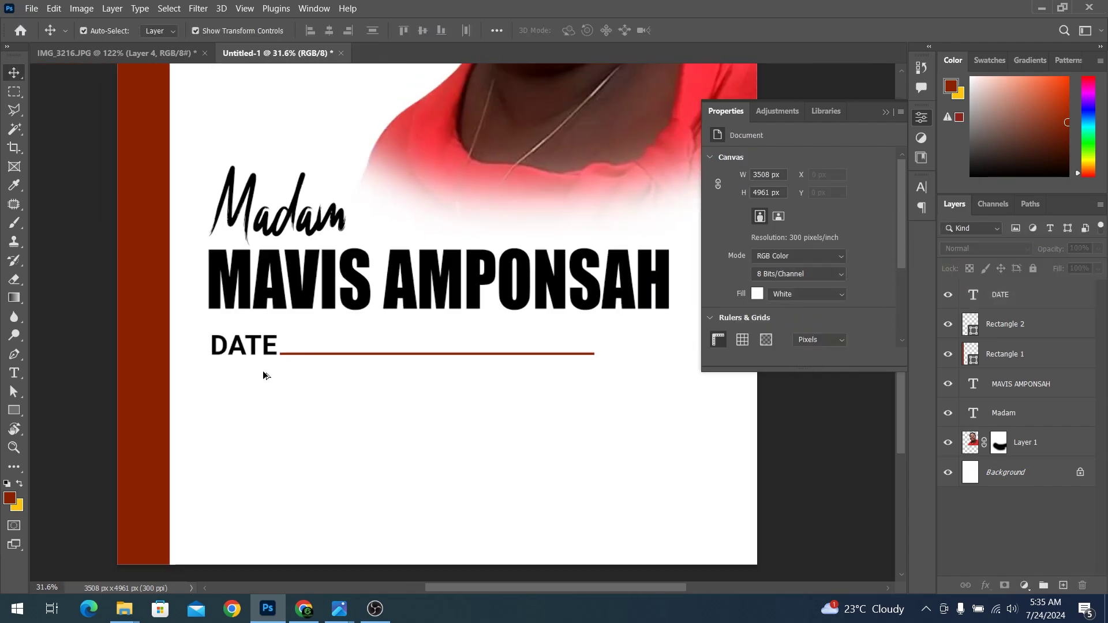
{"action": "scroll", "coordinate": [384, 317], "scroll_direction": "up", "scroll_amount": 1}
{"action": "left_click", "coordinate": [386, 308]}
{"action": "left_click", "coordinate": [756, 262]}
Copy DATE below itself, retype it as '31ST JULY, 2024' and color it red
{"action": "mouse_move", "coordinate": [206, 299]}
{"action": "left_mouse_down"}
{"action": "mouse_move", "coordinate": [206, 348]}
{"action": "mouse_move", "coordinate": [309, 382]}
{"action": "left_mouse_up"}
{"action": "key", "text": "Return"}
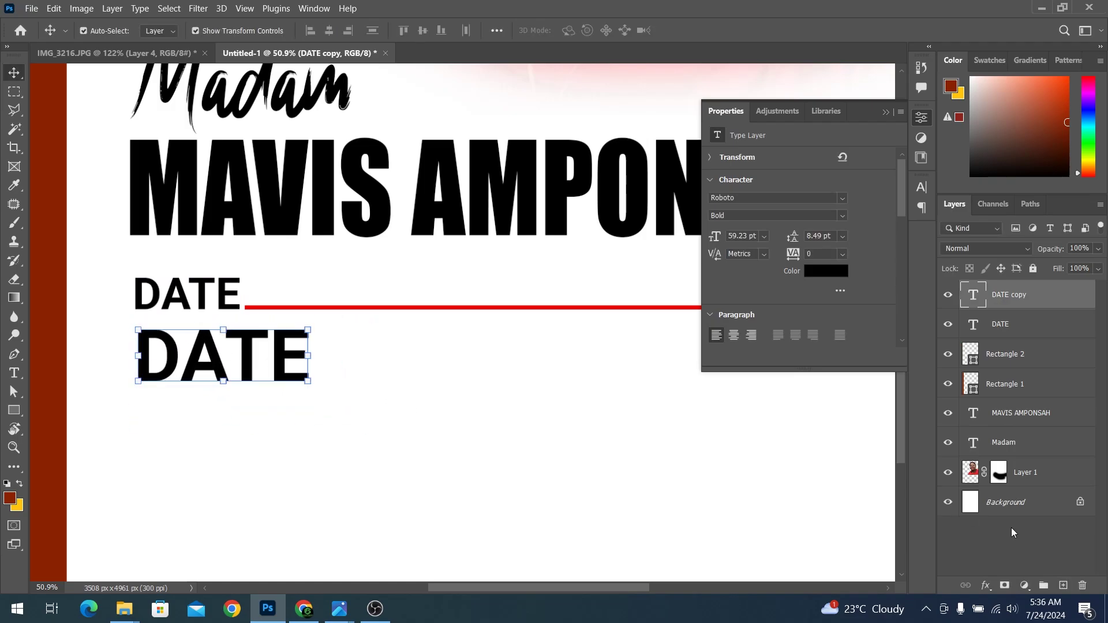
{"action": "double_click", "coordinate": [266, 360]}
{"action": "type", "text": "31ST"}
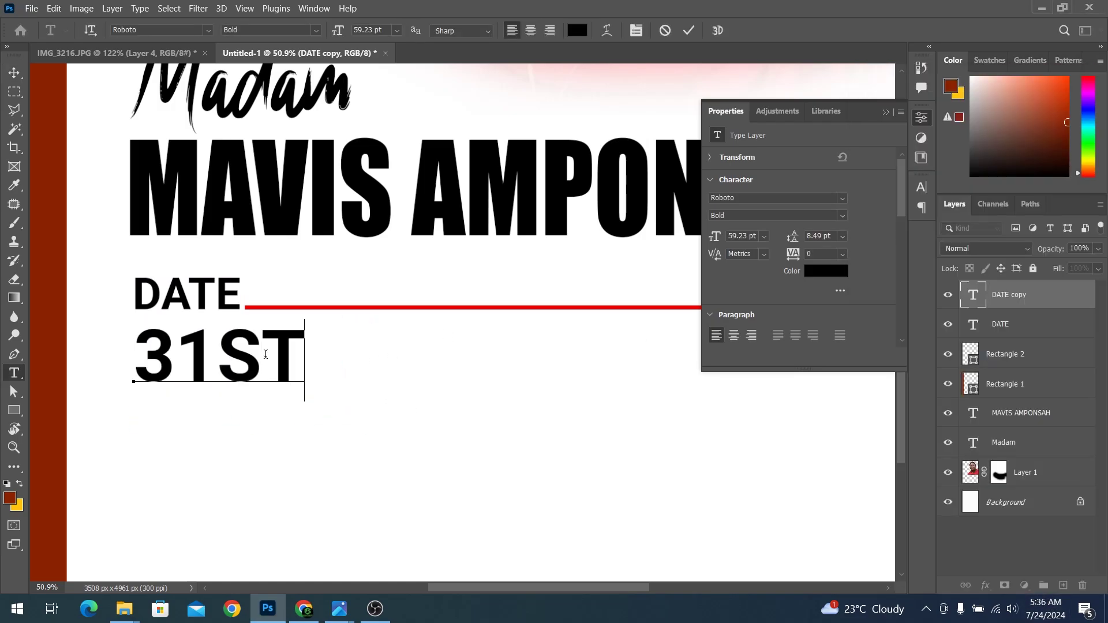
{"action": "type", "text": " JULY, 2024"}
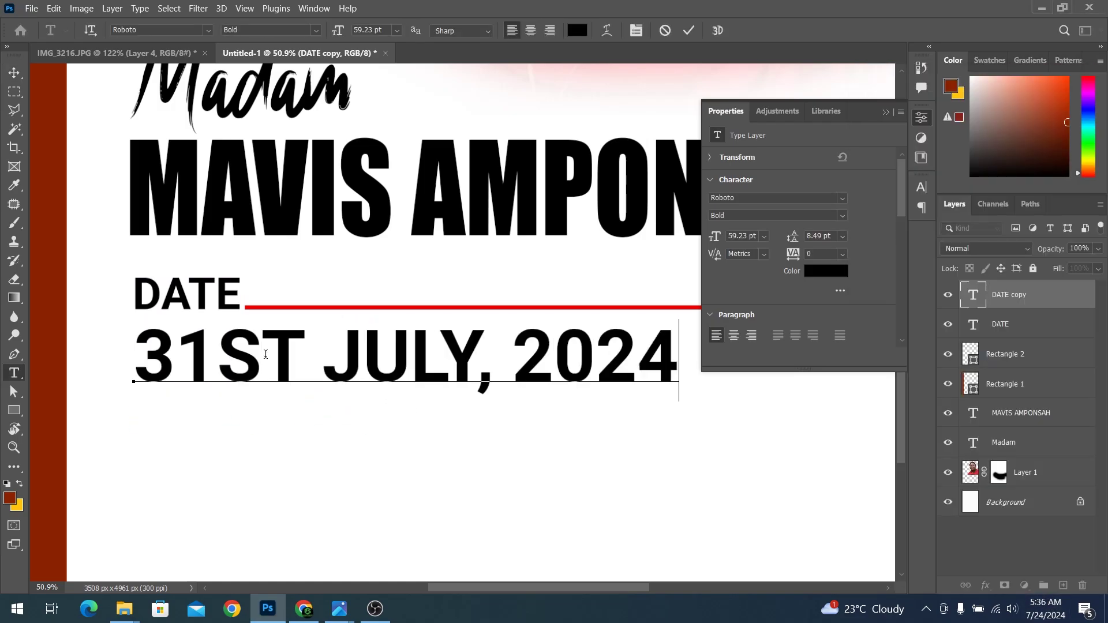
{"action": "key", "text": "ctrl+Return"}
{"action": "left_click", "coordinate": [826, 271]}
{"action": "left_click", "coordinate": [404, 307]}
{"action": "left_click", "coordinate": [1022, 163]}
{"action": "key", "text": "ctrl+0"}
{"action": "left_click", "coordinate": [692, 447]}
Duplicate the red '31ST JULY, 2024' line just below itself
{"action": "scroll", "coordinate": [500, 492], "scroll_direction": "up", "scroll_amount": 2}
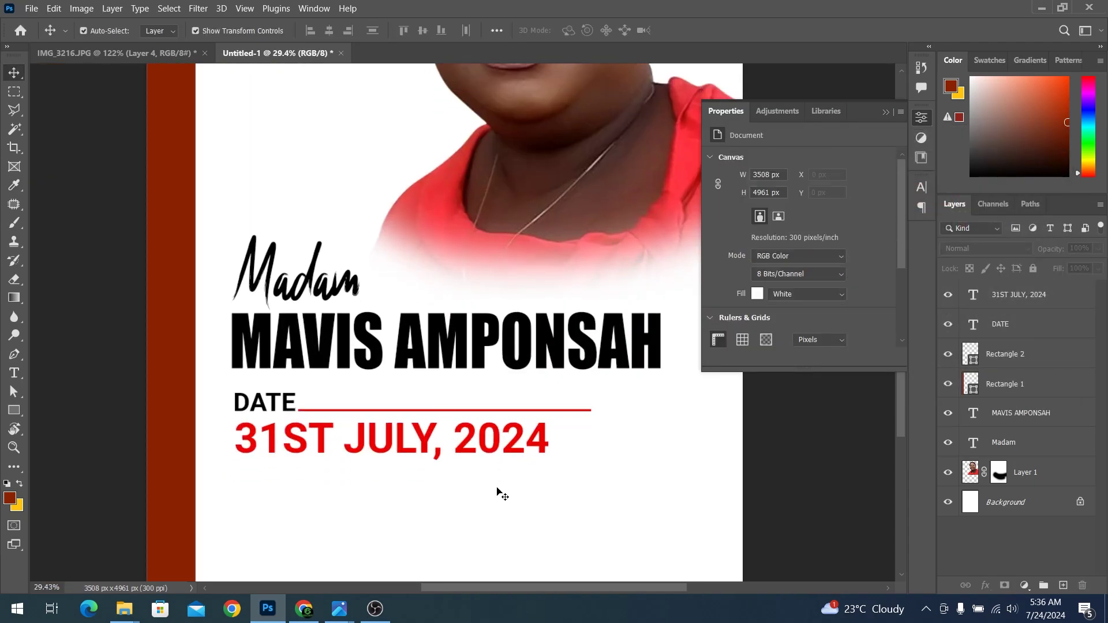
{"action": "scroll", "coordinate": [441, 421], "scroll_direction": "down", "scroll_amount": 1}
{"action": "scroll", "coordinate": [539, 366], "scroll_direction": "up", "scroll_amount": 2}
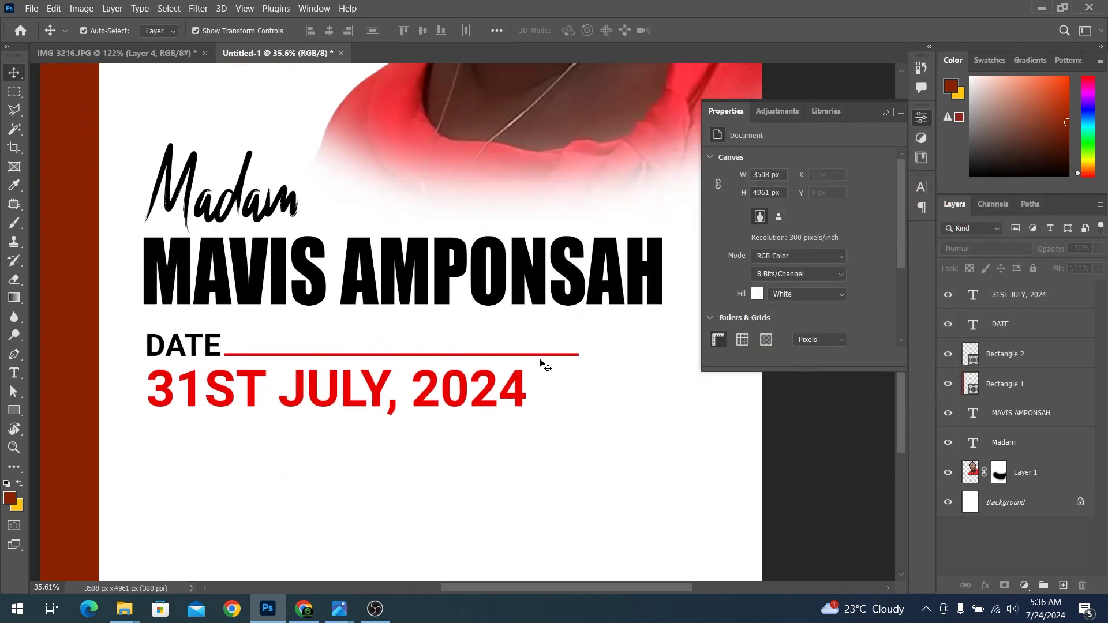
{"action": "left_click", "coordinate": [540, 352]}
{"action": "scroll", "coordinate": [577, 358], "scroll_direction": "up", "scroll_amount": 2}
{"action": "scroll", "coordinate": [611, 368], "scroll_direction": "down", "scroll_amount": 2}
{"action": "scroll", "coordinate": [354, 398], "scroll_direction": "up", "scroll_amount": 1}
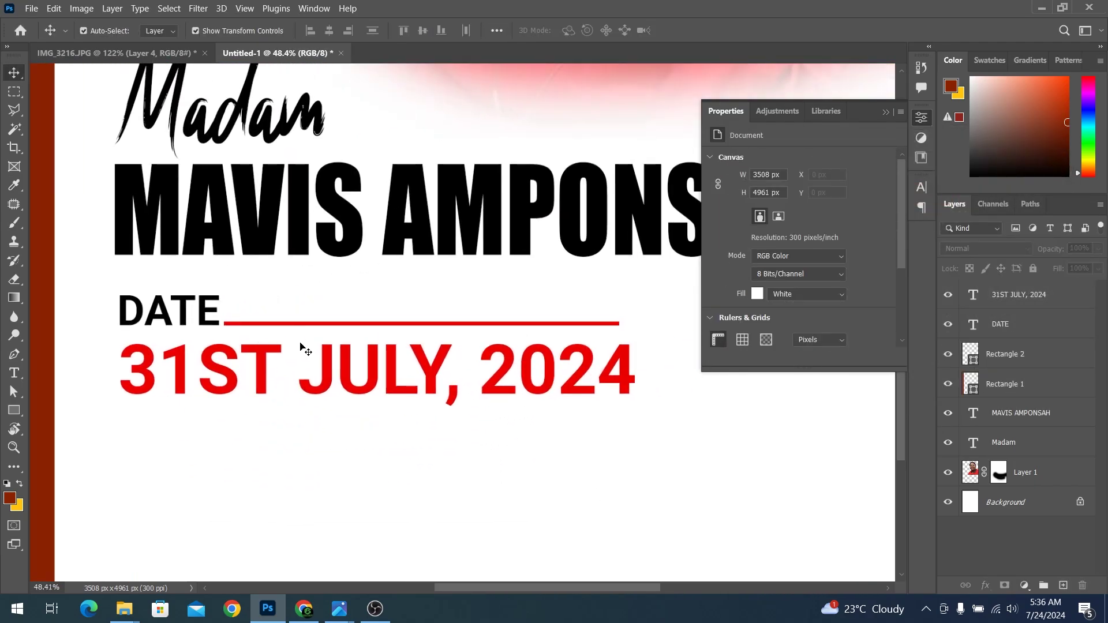
{"action": "left_click_drag", "start_coordinate": [302, 355], "coordinate": [351, 434]}
{"action": "left_click", "coordinate": [826, 271]}
{"action": "left_click", "coordinate": [1022, 158]}
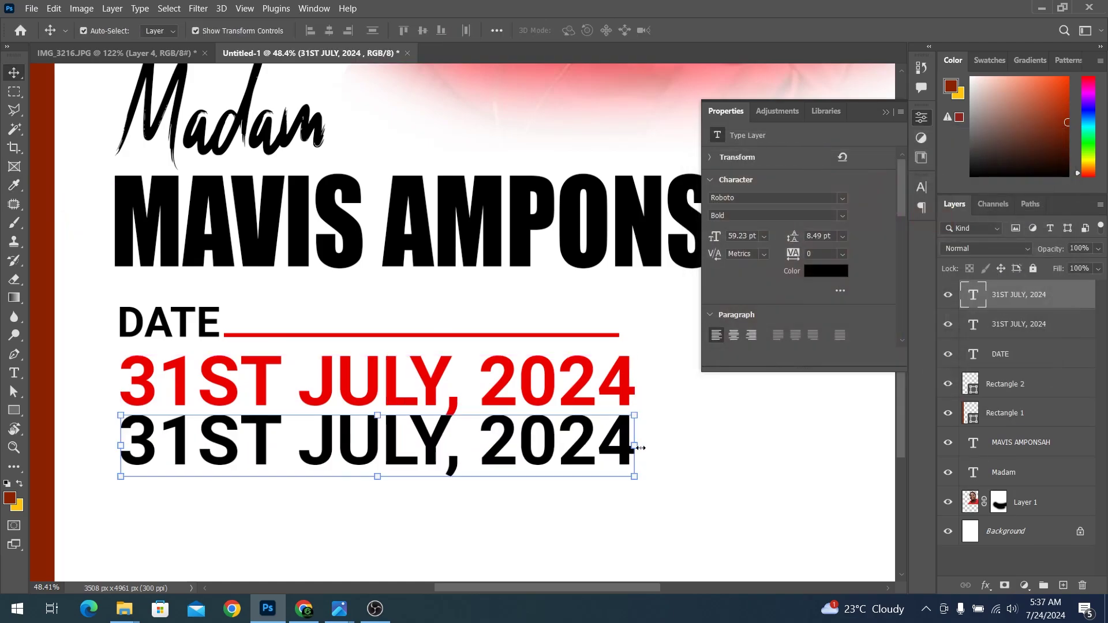
{"action": "left_click_drag", "start_coordinate": [634, 477], "coordinate": [433, 467]}
{"action": "double_click", "coordinate": [364, 450]}
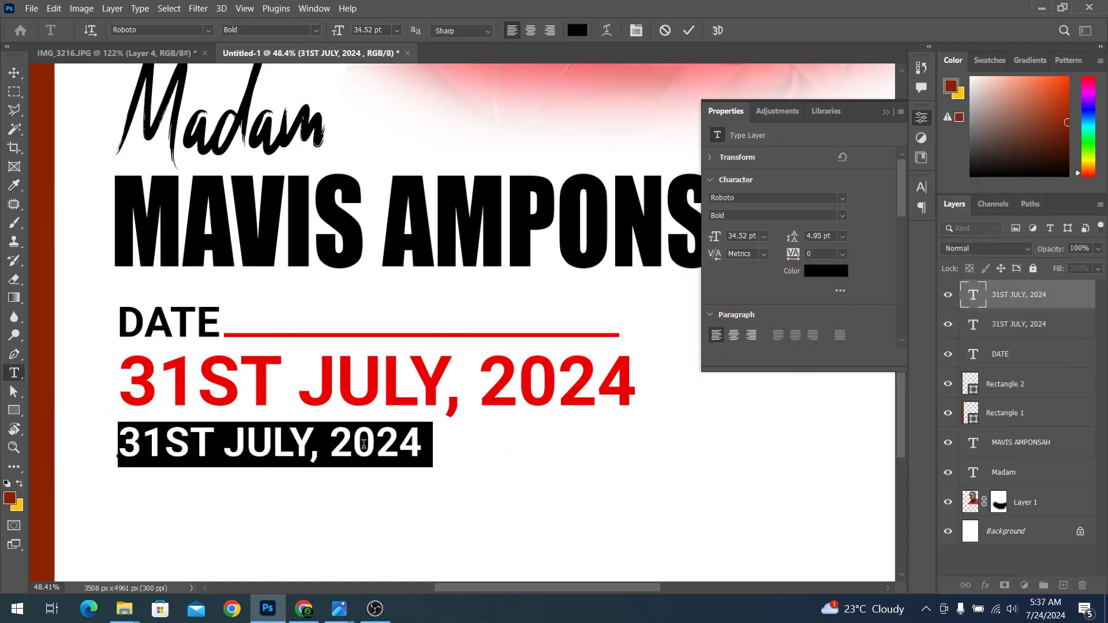
{"action": "type", "text": "OBUASI (H/N 462"}
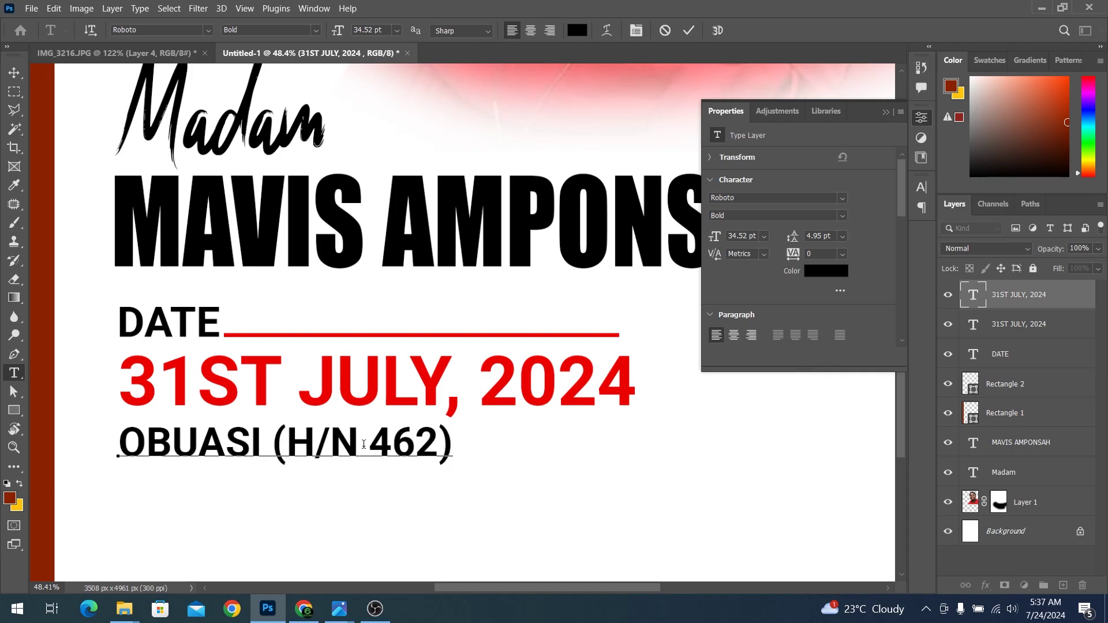
{"action": "key", "text": "ctrl+Return"}
{"action": "key", "text": "ctrl+minus"}
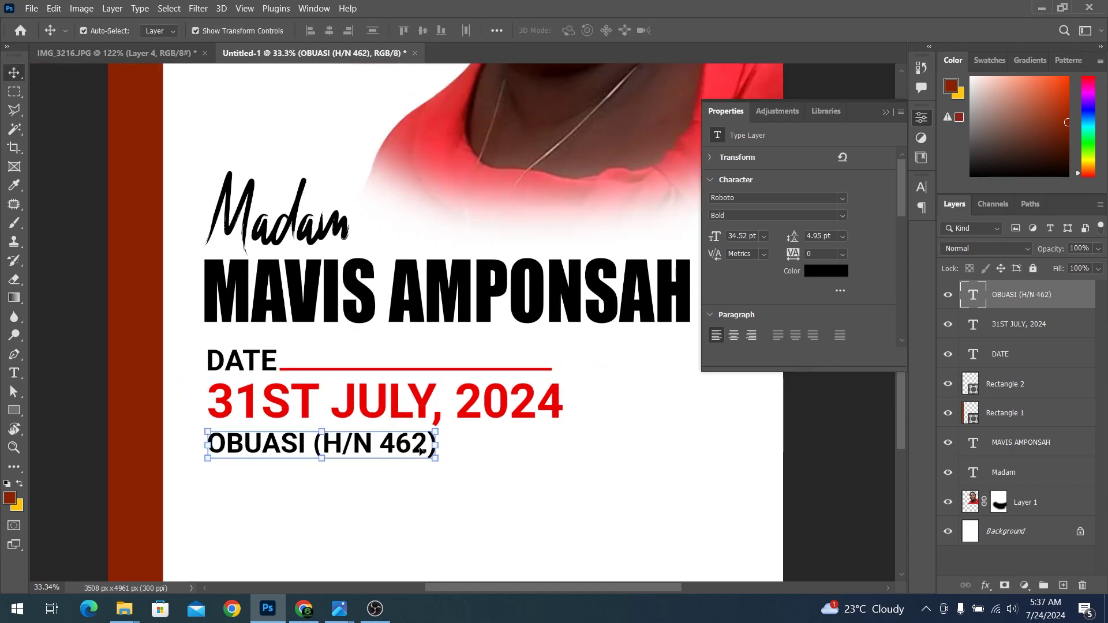
{"action": "key", "text": "v"}
{"action": "left_click_drag", "start_coordinate": [337, 446], "coordinate": [337, 475]}
Set the duplicate OBUASI line to Regular weight
{"action": "left_click", "coordinate": [842, 215]}
{"action": "left_click", "coordinate": [736, 275]}
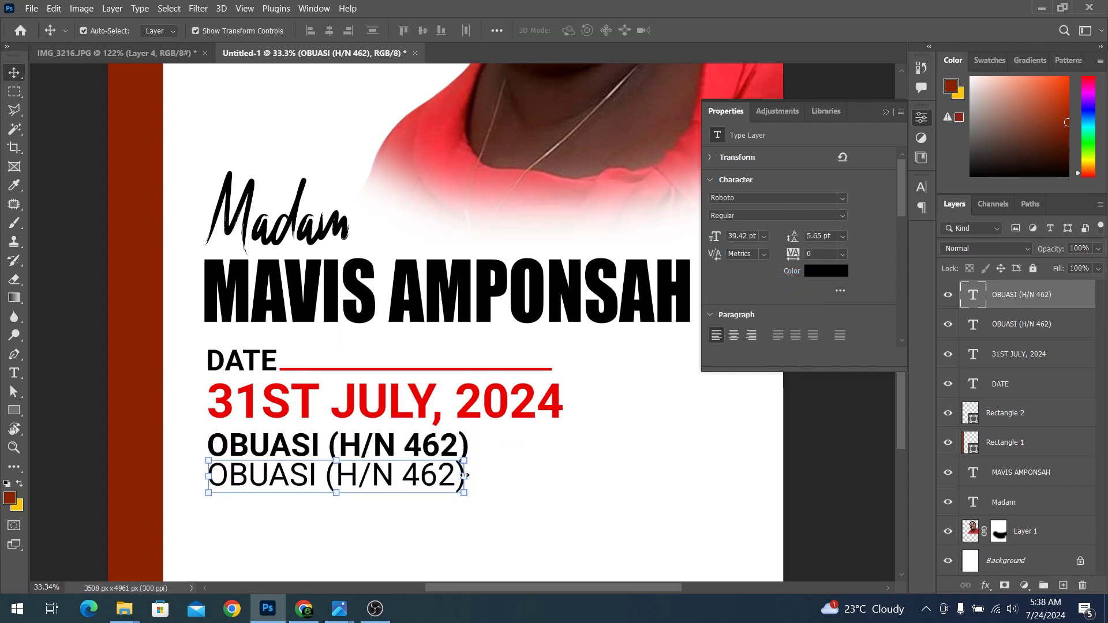
{"action": "key", "text": "ctrl+0"}
{"action": "key", "text": "t"}
{"action": "left_click", "coordinate": [409, 321]}
{"action": "key", "text": "ctrl+shift+s"}
{"action": "key", "text": "ctrl+v"}
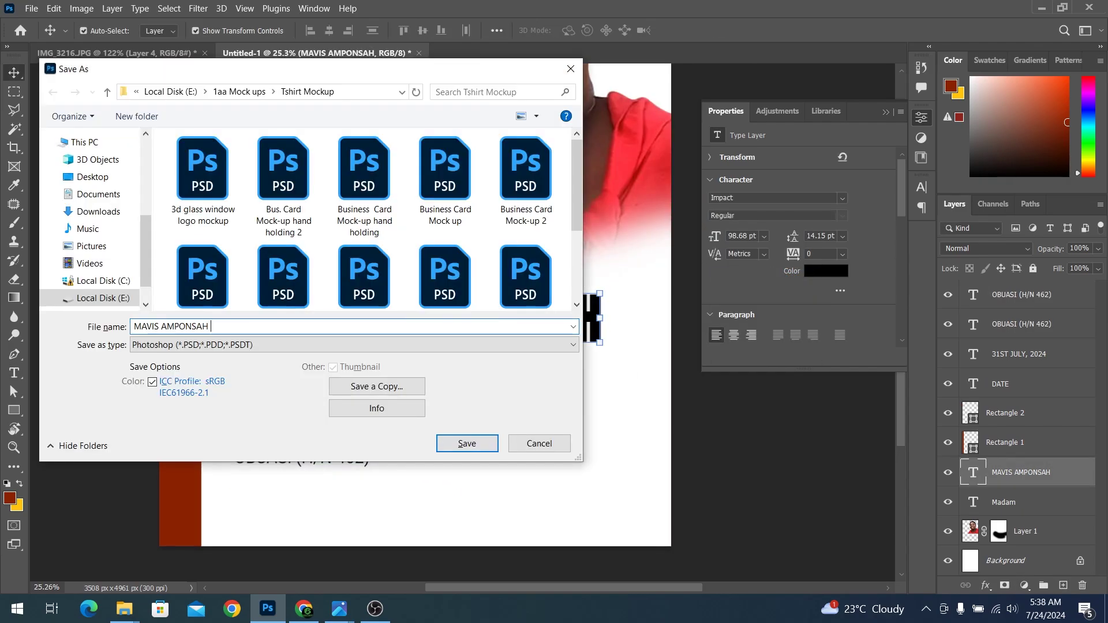
{"action": "type", "text": "OSTER"}
{"action": "left_click", "coordinate": [170, 91]}
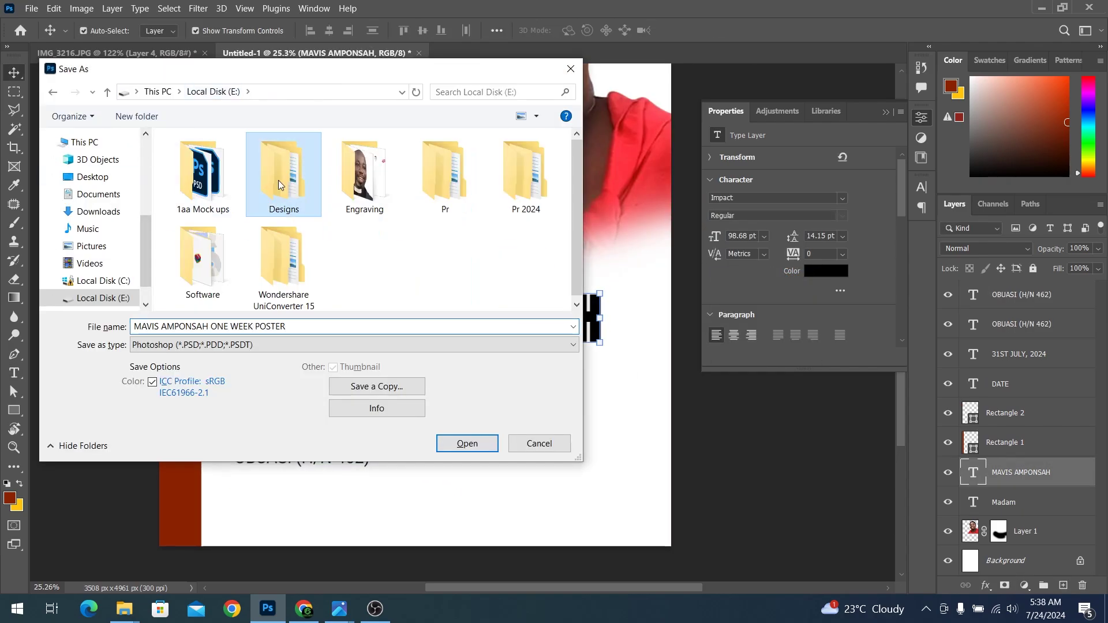
{"action": "double_click", "coordinate": [277, 161]}
{"action": "double_click", "coordinate": [223, 237]}
{"action": "left_click", "coordinate": [458, 441]}
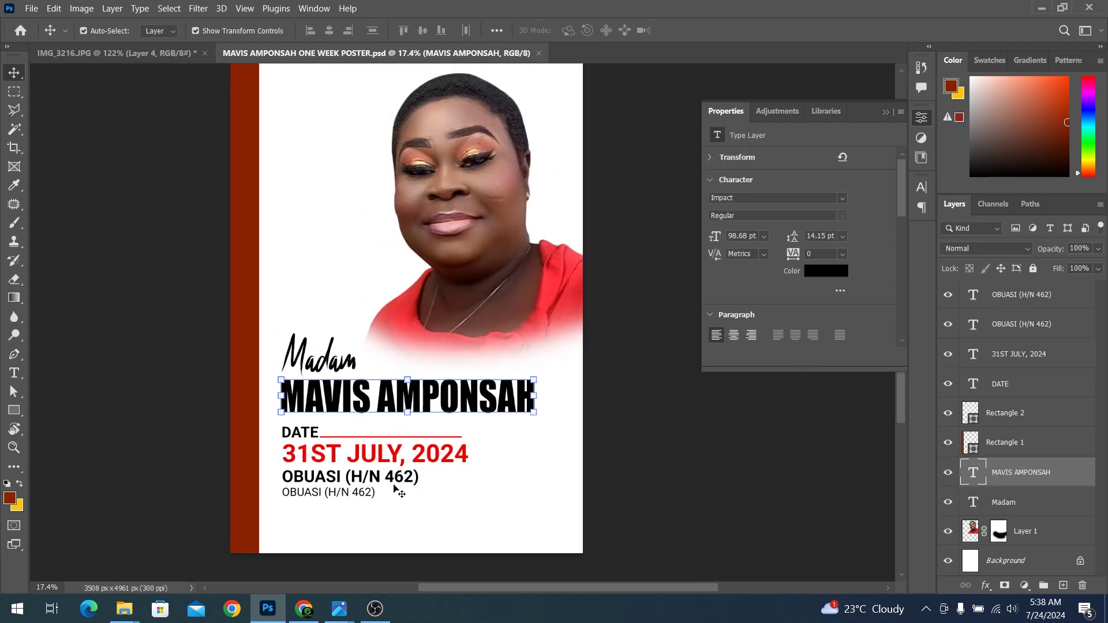
{"action": "scroll", "coordinate": [324, 459], "scroll_direction": "up", "scroll_amount": 3}
{"action": "left_click", "coordinate": [324, 459]}
Retype the duplicate line as 'BEHIND THE METHODIST CHURCH' and shrink it slightly
{"action": "key", "text": "ctrl+a"}
{"action": "type", "text": "NEAR"}
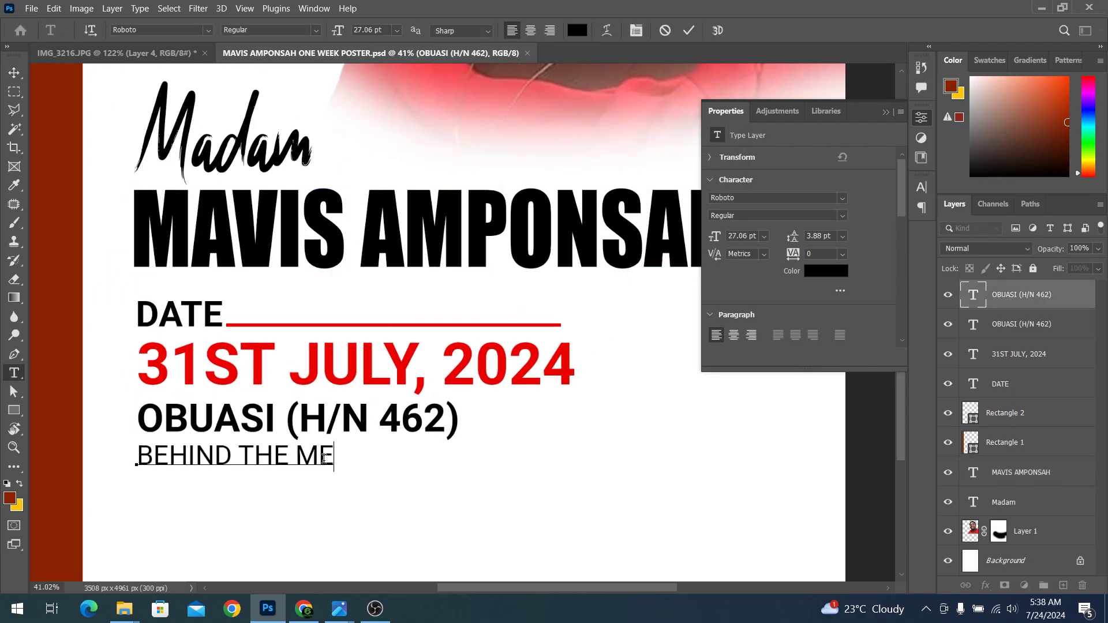
{"action": "type", "text": "THODIST CHURCH"}
{"action": "key", "text": "ctrl+Return"}
{"action": "key", "text": "v"}
{"action": "left_click_drag", "start_coordinate": [559, 467], "coordinate": [459, 463]}
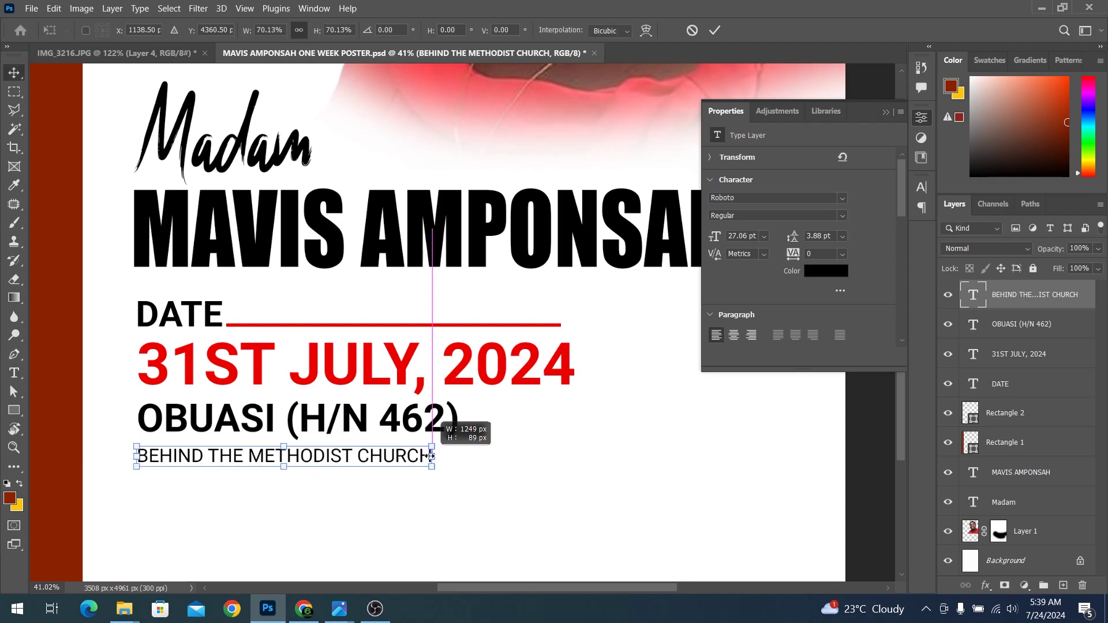
{"action": "key", "text": "Return"}
{"action": "scroll", "coordinate": [381, 458], "scroll_direction": "up", "scroll_amount": 2}
{"action": "left_click_drag", "start_coordinate": [381, 458], "coordinate": [386, 451]}
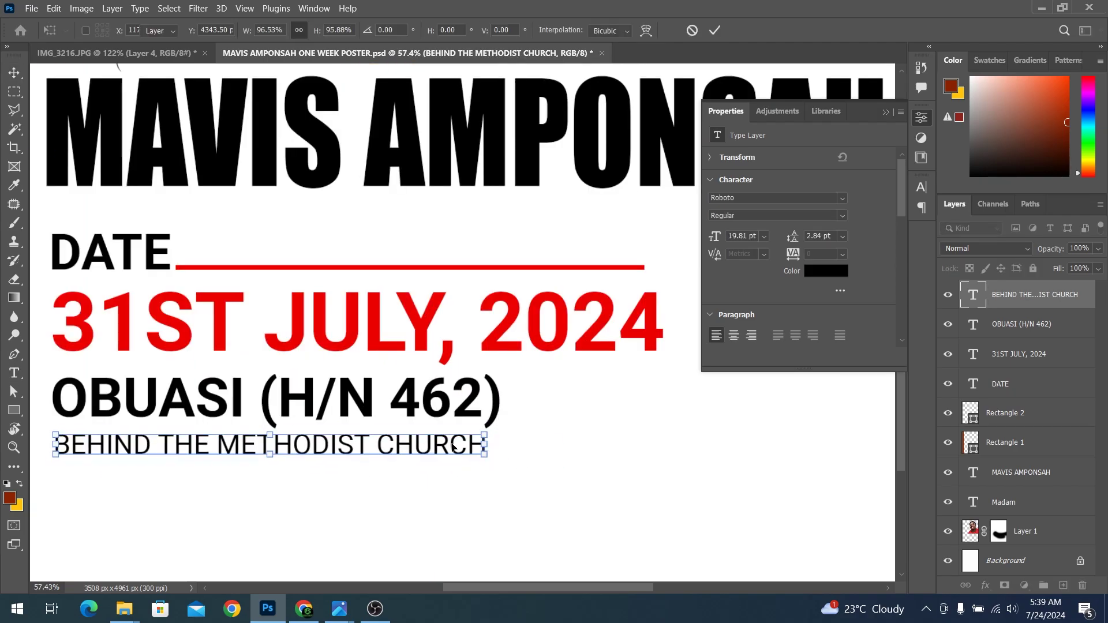
{"action": "scroll", "coordinate": [481, 490], "scroll_direction": "down", "scroll_amount": 3}
Set the church line to Medium weight
{"action": "left_click", "coordinate": [398, 449], "text": "shift"}
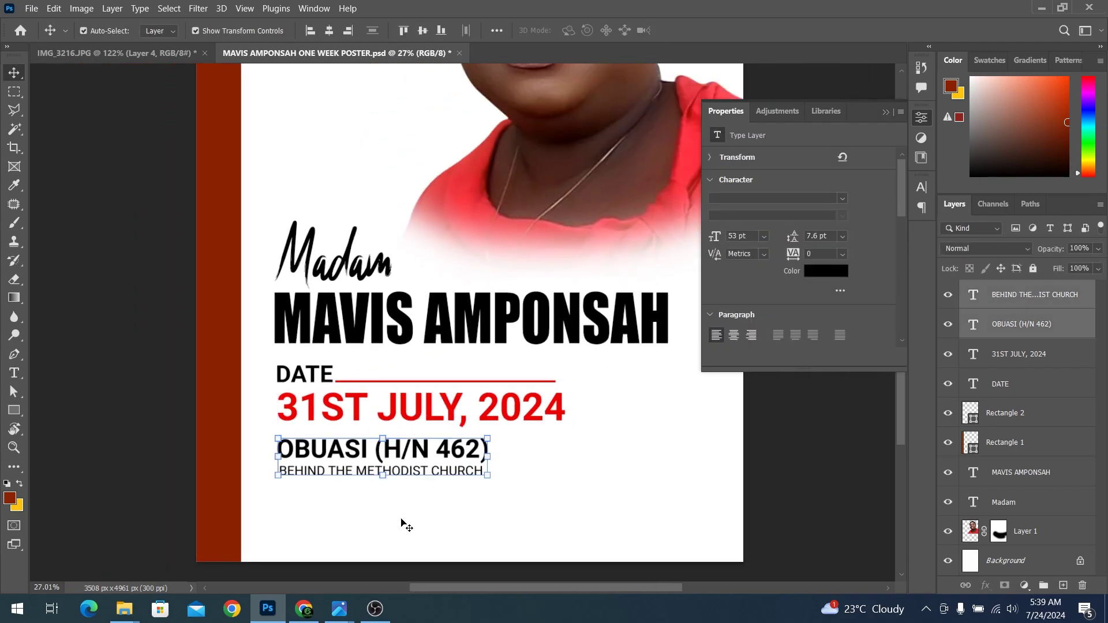
{"action": "scroll", "coordinate": [305, 513], "scroll_direction": "up", "scroll_amount": 3}
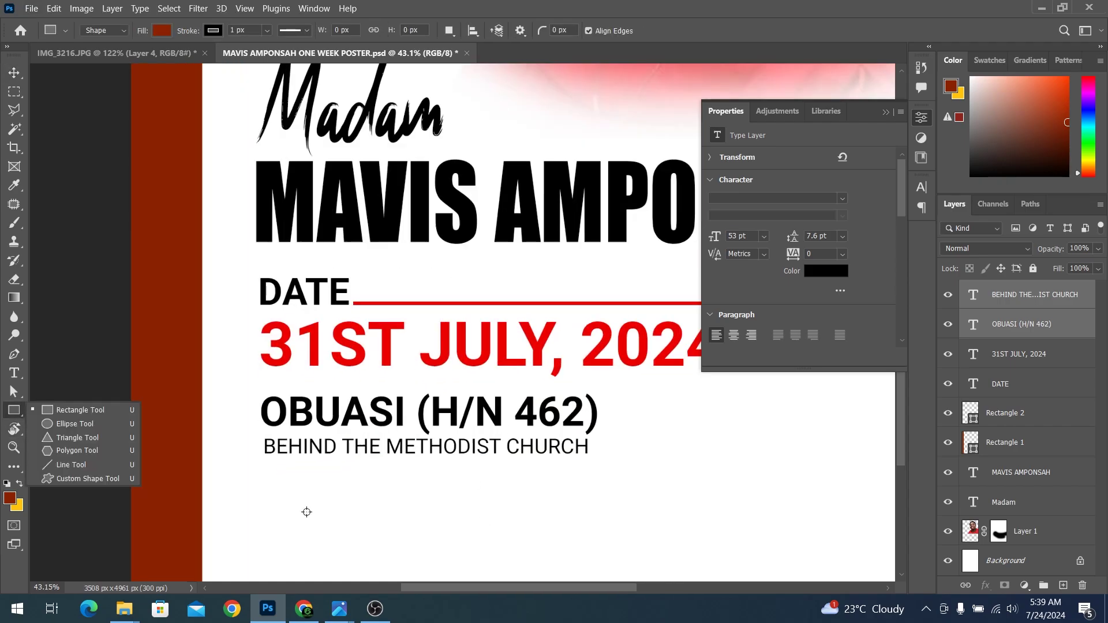
{"action": "left_click", "coordinate": [346, 433]}
{"action": "left_click", "coordinate": [841, 215]}
{"action": "left_click", "coordinate": [737, 298]}
{"action": "scroll", "coordinate": [510, 462], "scroll_direction": "up", "scroll_amount": 2}
Add a Regular-weight 'AGOGO ASANTE AKYEM NORTH' line below, scaled to about 87%
{"action": "key", "text": "ctrl+j"}
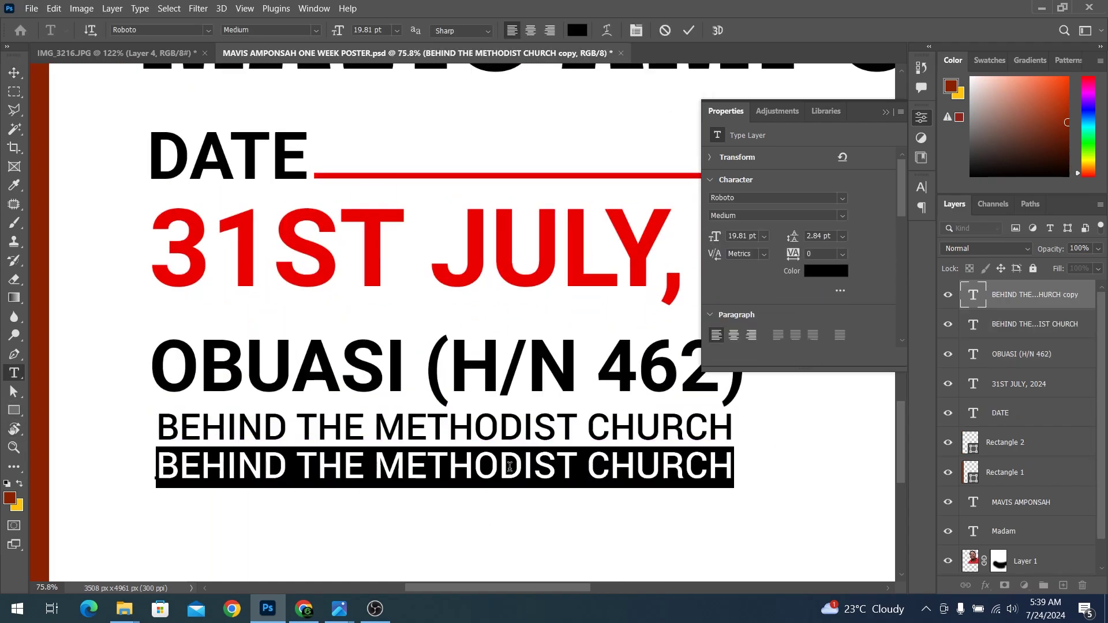
{"action": "type", "text": "AGOGO ASANTE AKYEM NORTH"}
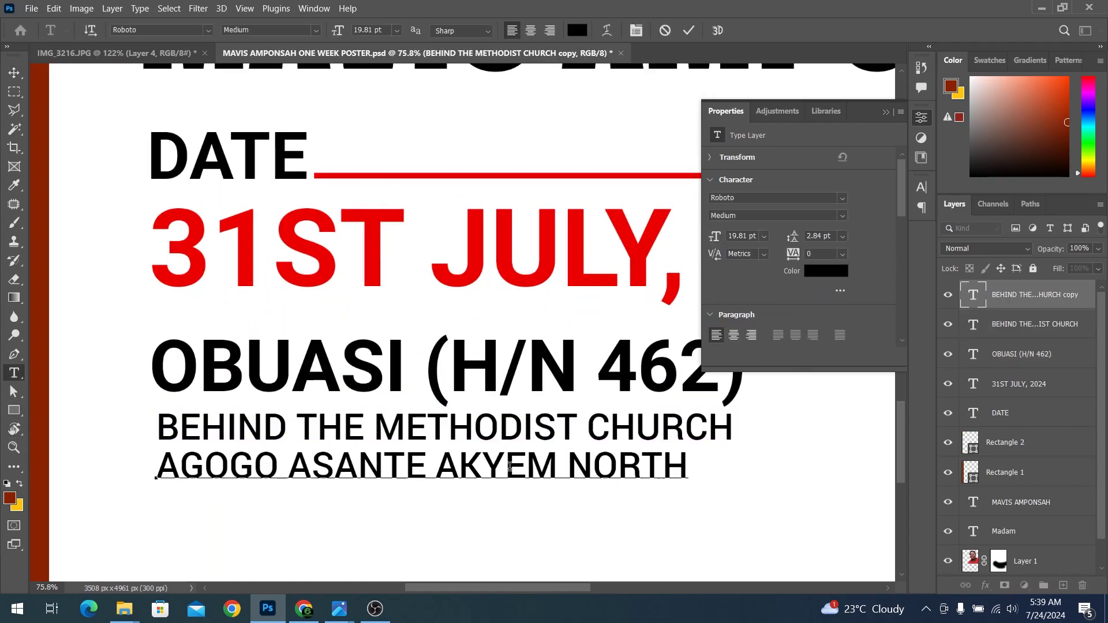
{"action": "key", "text": "ctrl+a"}
{"action": "left_click", "coordinate": [841, 215]}
{"action": "left_click", "coordinate": [750, 259]}
{"action": "key", "text": "ctrl+Return"}
{"action": "key", "text": "ctrl+t"}
{"action": "left_click_drag", "start_coordinate": [690, 485], "coordinate": [591, 474]}
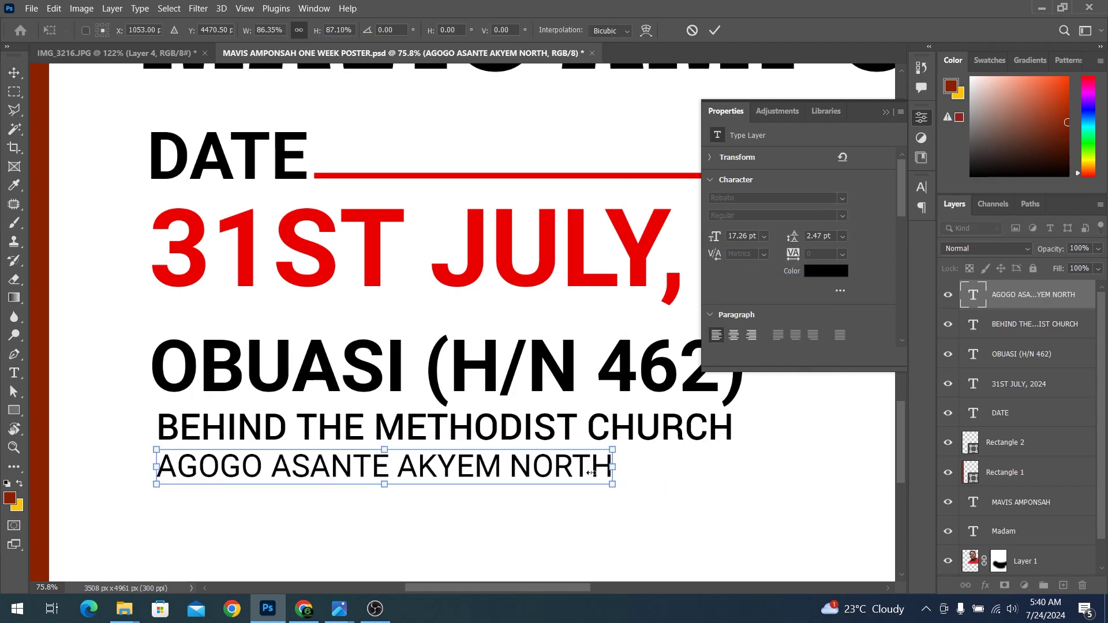
{"action": "key", "text": "Return"}
Review the address block, selecting the DATE heading and then clearing the selection
{"action": "scroll", "coordinate": [646, 408], "scroll_direction": "down", "scroll_amount": 3}
{"action": "scroll", "coordinate": [646, 408], "scroll_direction": "down", "scroll_amount": 2}
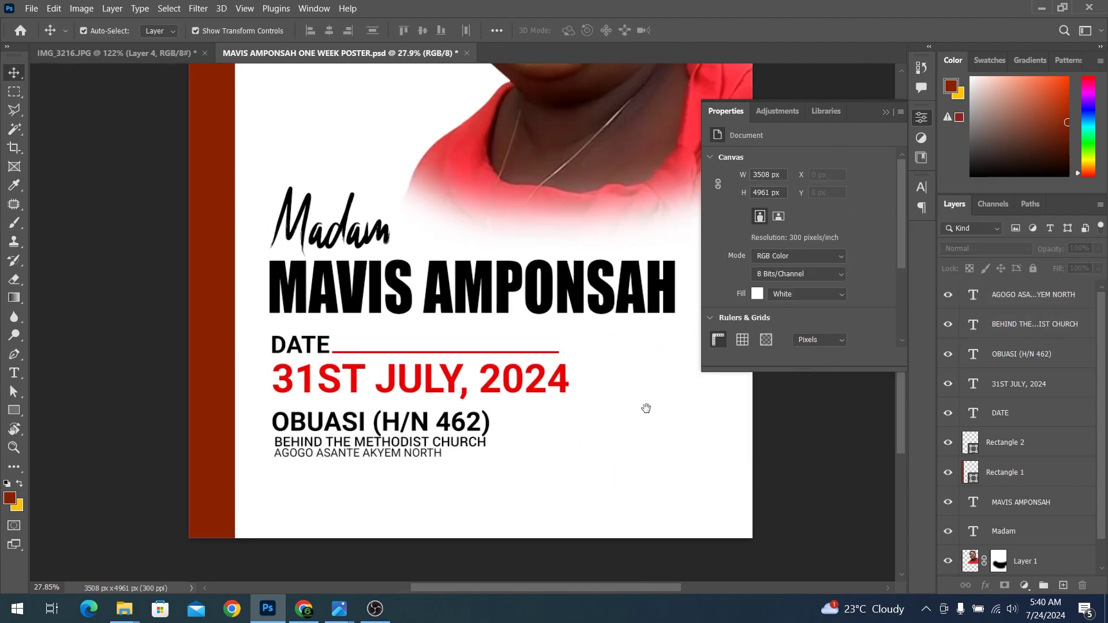
{"action": "scroll", "coordinate": [586, 338], "scroll_direction": "up", "scroll_amount": 1}
{"action": "left_click", "coordinate": [210, 349]}
{"action": "scroll", "coordinate": [264, 399], "scroll_direction": "down", "scroll_amount": 3}
{"action": "left_click", "coordinate": [391, 468]}
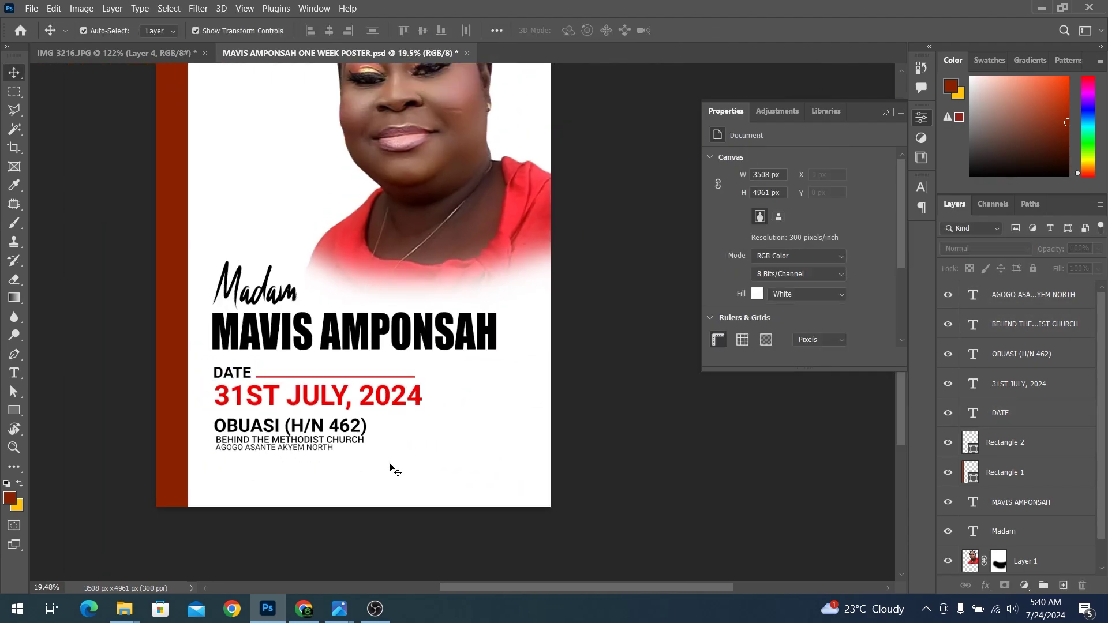
{"action": "scroll", "coordinate": [379, 498], "scroll_direction": "up", "scroll_amount": 2}
Draw a bright-red rounded rectangle with no outline below the address lines
{"action": "key", "text": "u"}
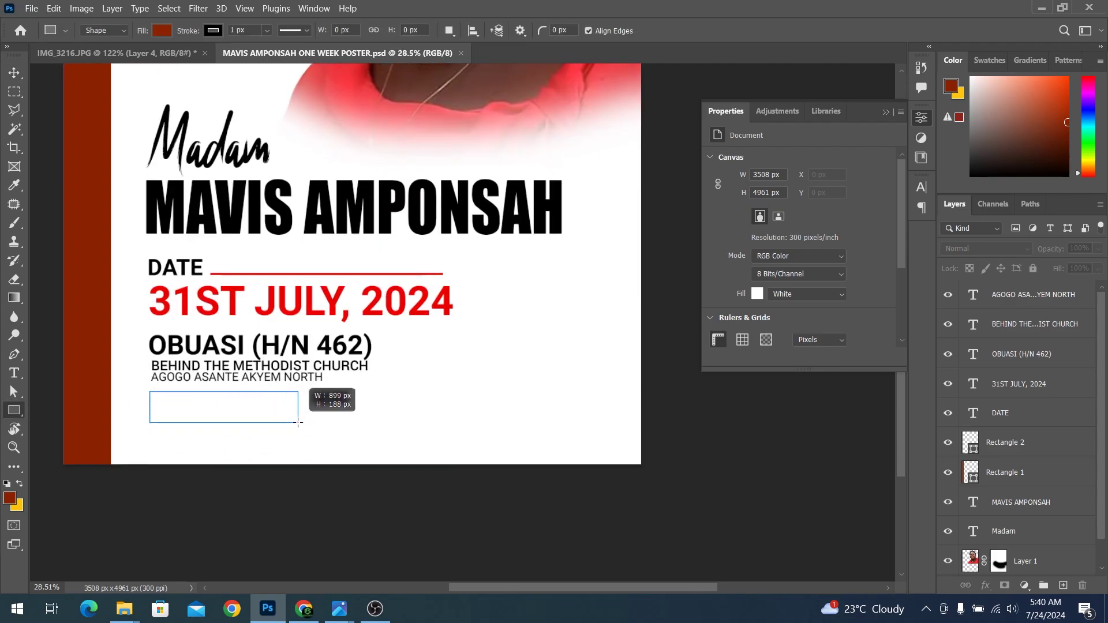
{"action": "left_click_drag", "start_coordinate": [159, 389], "coordinate": [306, 418]}
{"action": "left_click", "coordinate": [755, 282]}
{"action": "left_click", "coordinate": [725, 310]}
{"action": "scroll", "coordinate": [369, 397], "scroll_direction": "up", "scroll_amount": 1}
{"action": "left_click", "coordinate": [755, 262]}
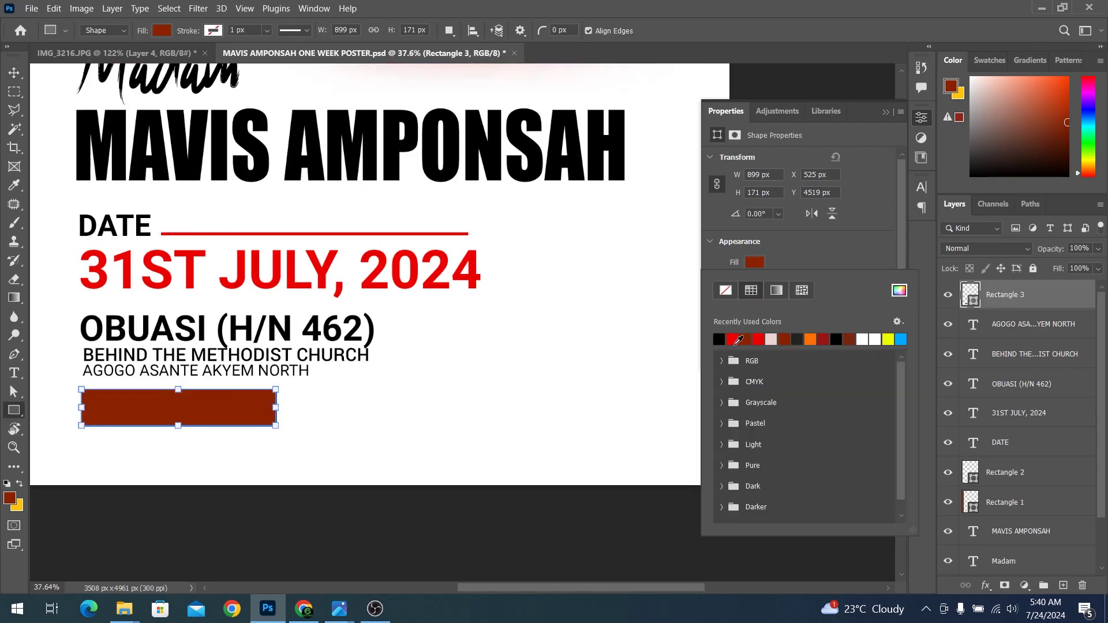
{"action": "left_click", "coordinate": [732, 340]}
{"action": "key", "text": "Return"}
{"action": "key", "text": "v"}
{"action": "scroll", "coordinate": [109, 409], "scroll_direction": "up", "scroll_amount": 2}
{"action": "left_click_drag", "start_coordinate": [423, 392], "coordinate": [398, 409]}
Put white (#ffffff) '6:00AM - 10:00AM' text on the red bar
{"action": "scroll", "coordinate": [394, 328], "scroll_direction": "up", "scroll_amount": 2}
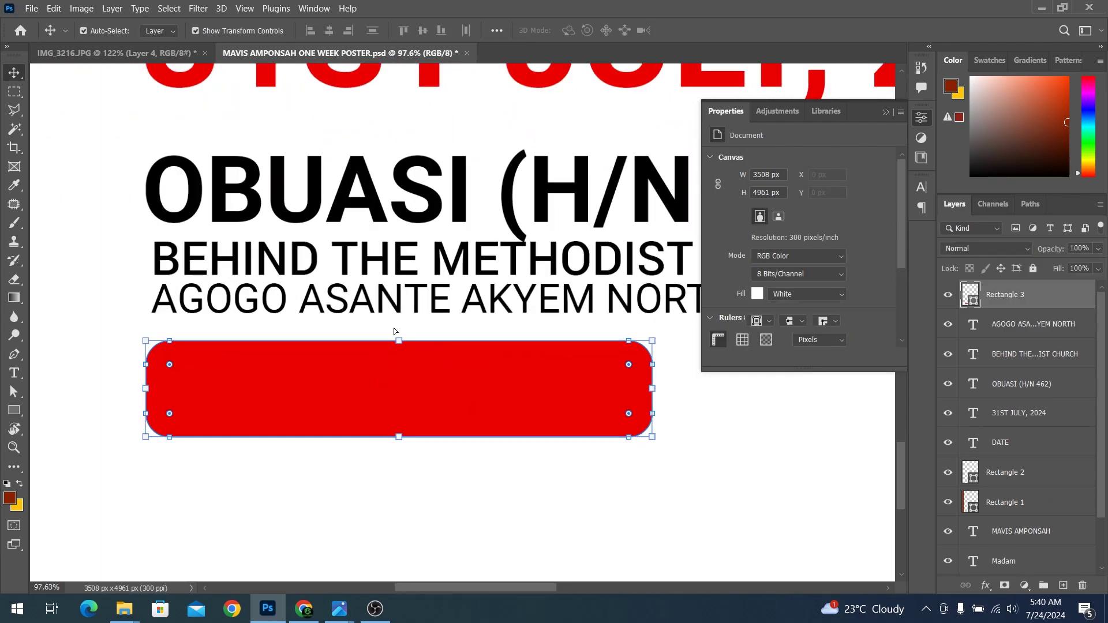
{"action": "left_click_drag", "start_coordinate": [396, 266], "coordinate": [396, 386]}
{"action": "double_click", "coordinate": [358, 374]}
{"action": "type", "text": "6:"}
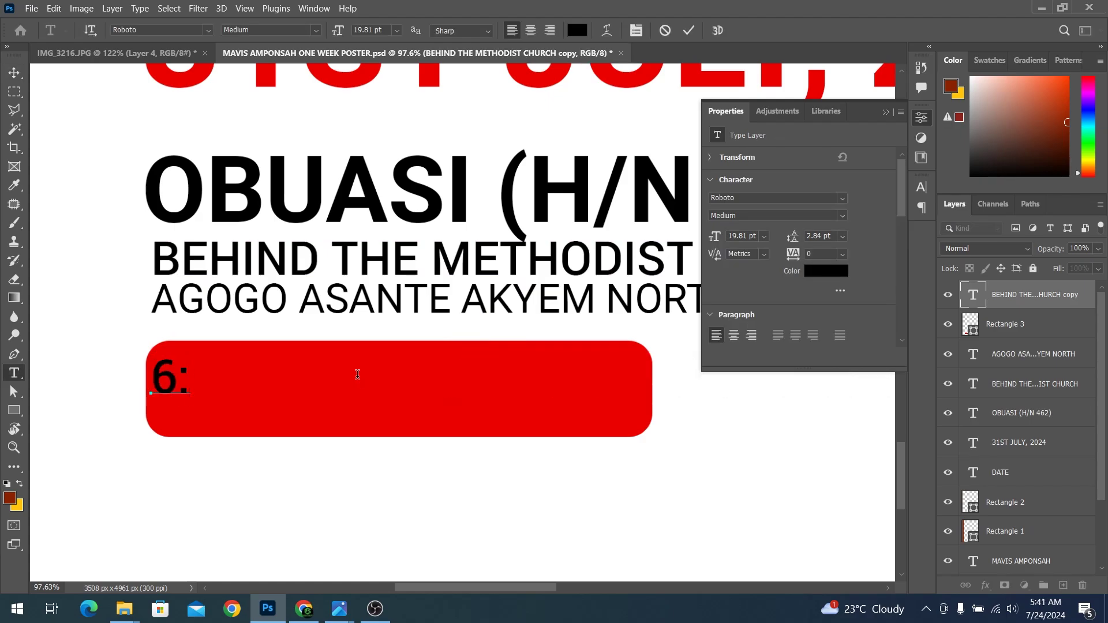
{"action": "type", "text": "00AM - 10:00AM"}
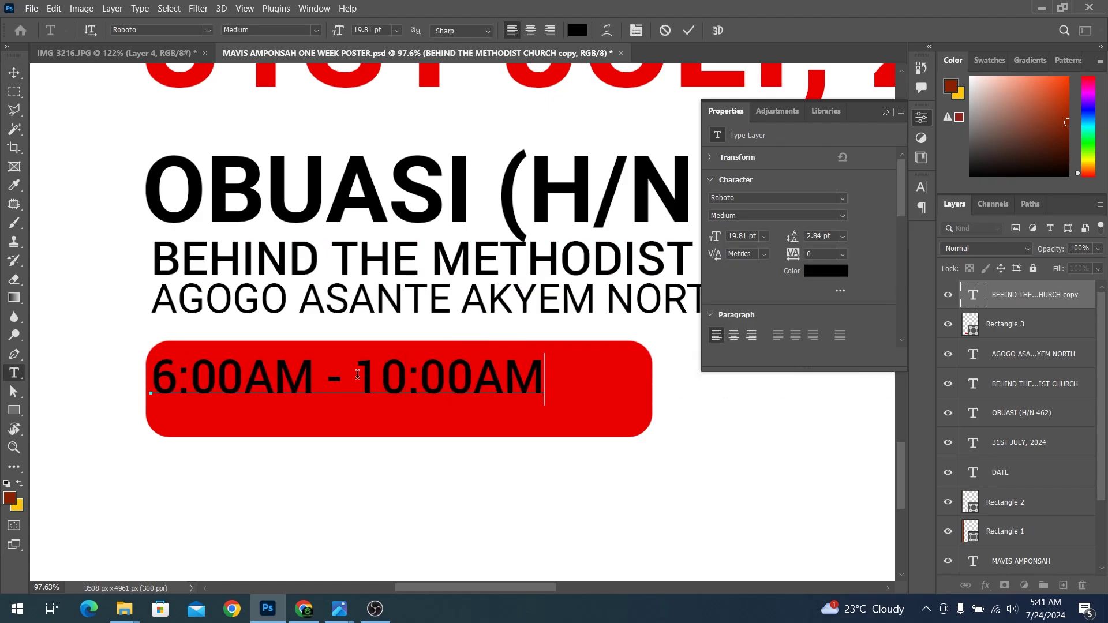
{"action": "key", "text": "ctrl+Return"}
{"action": "left_click_drag", "start_coordinate": [357, 376], "coordinate": [403, 391]}
{"action": "left_click", "coordinate": [826, 271]}
{"action": "type", "text": "ffffff"}
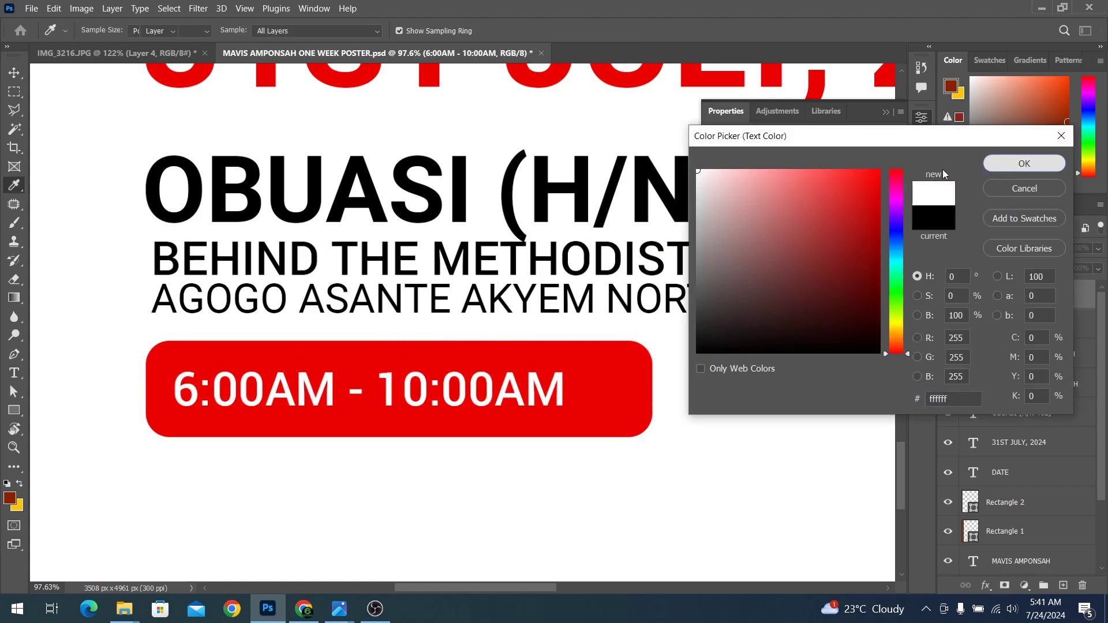
{"action": "left_click", "coordinate": [1024, 163]}
{"action": "key", "text": "ctrl+Return"}
{"action": "key", "text": "v"}
{"action": "key", "text": "ctrl+0"}
Nudge the portrait photo slightly left and bring up the Downloads folder
{"action": "left_click_drag", "start_coordinate": [574, 400], "coordinate": [559, 401]}
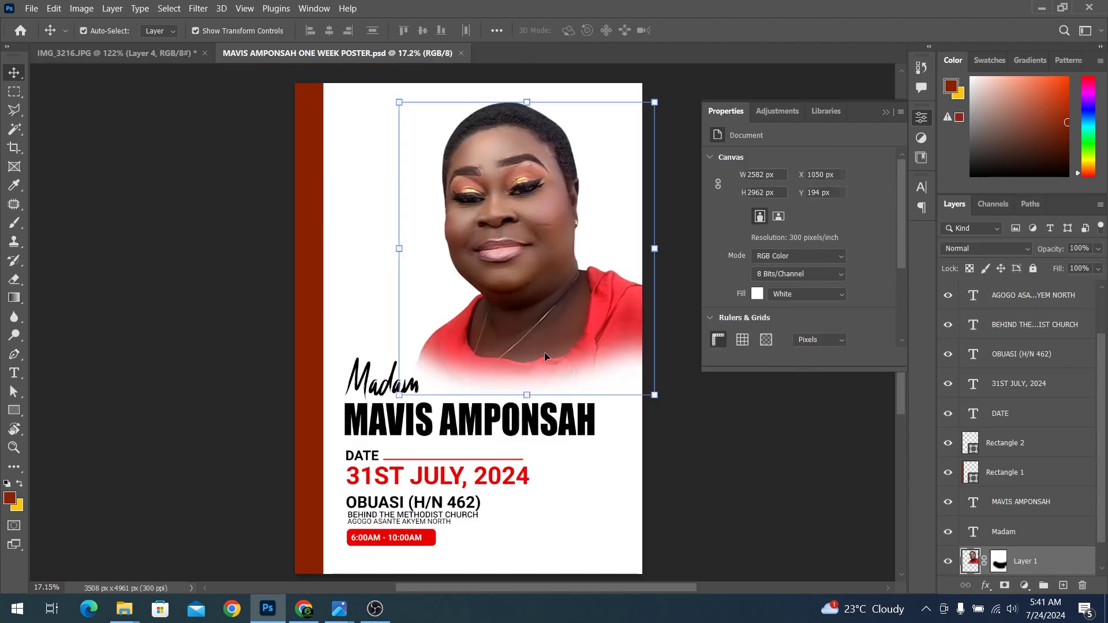
{"action": "scroll", "coordinate": [536, 352], "scroll_direction": "up", "scroll_amount": 2}
{"action": "scroll", "coordinate": [687, 527], "scroll_direction": "up", "scroll_amount": 2}
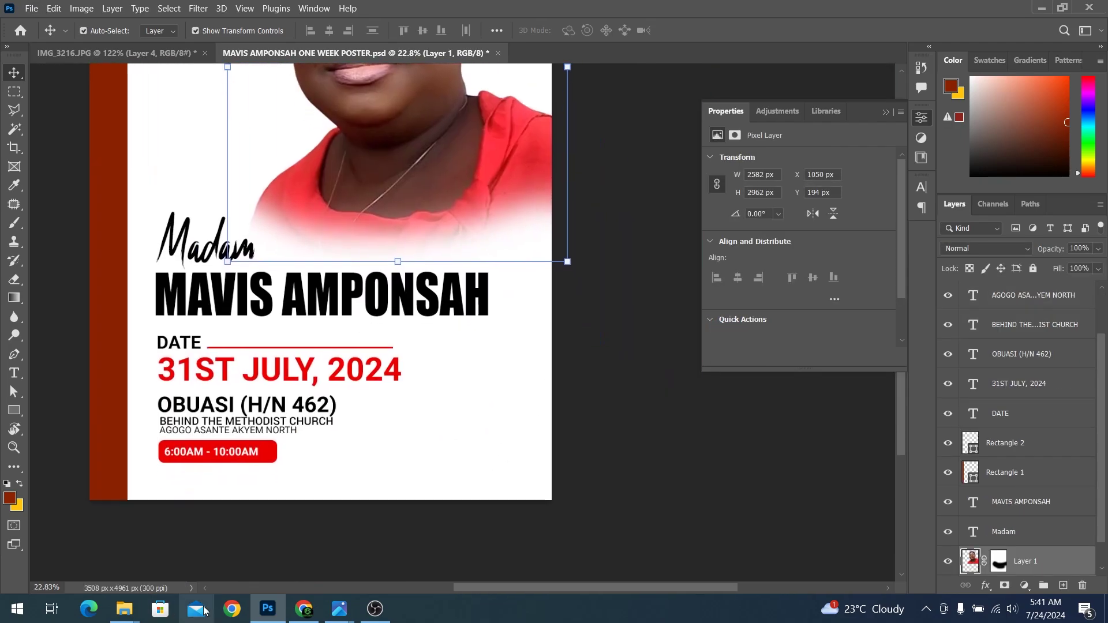
{"action": "scroll", "coordinate": [329, 421], "scroll_direction": "up", "scroll_amount": 2}
{"action": "left_click", "coordinate": [132, 546]}
{"action": "scroll", "coordinate": [624, 345], "scroll_direction": "down", "scroll_amount": 3}
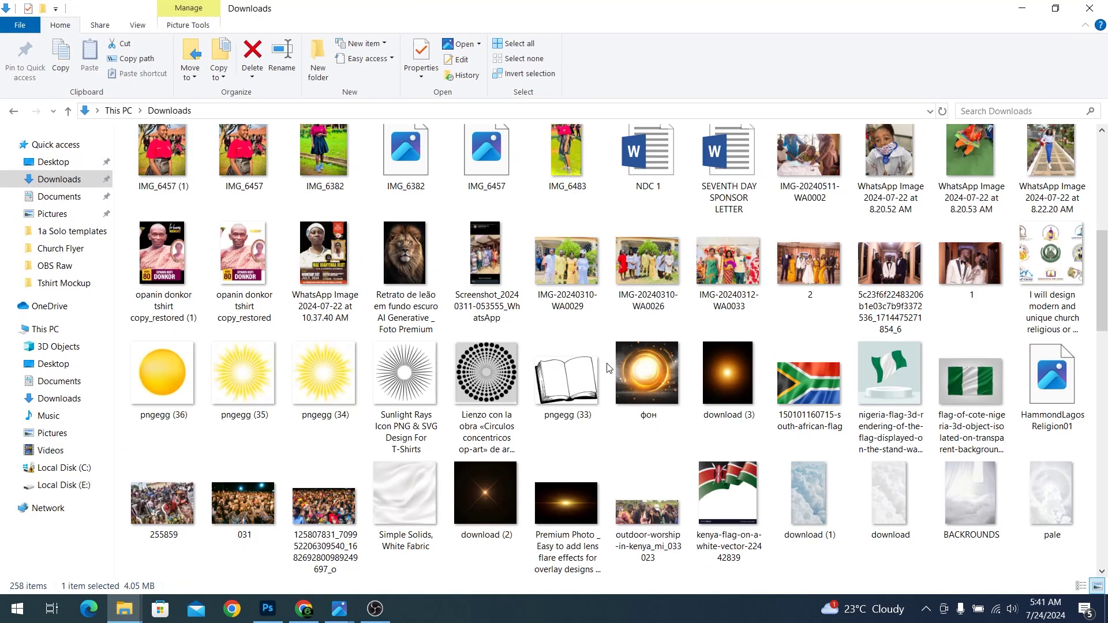
{"action": "scroll", "coordinate": [624, 345], "scroll_direction": "down", "scroll_amount": 5}
{"action": "scroll", "coordinate": [625, 346], "scroll_direction": "down", "scroll_amount": 5}
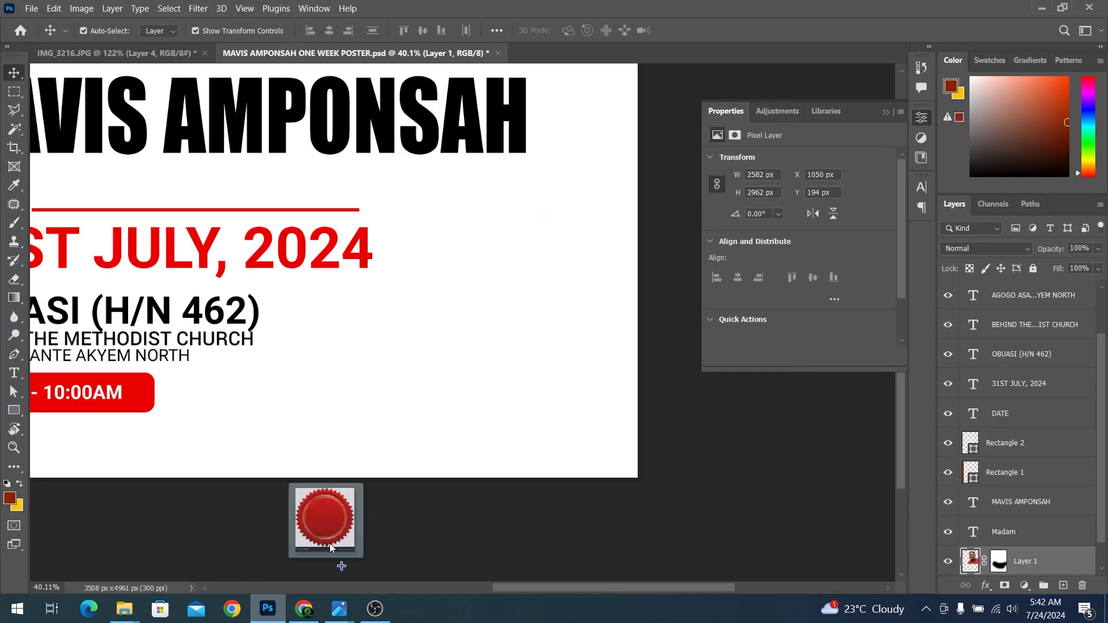
Place the red seal image on the poster and rasterize it into a pixel layer
{"action": "left_click_drag", "start_coordinate": [485, 263], "coordinate": [549, 366]}
{"action": "left_click_drag", "start_coordinate": [491, 300], "coordinate": [536, 295]}
{"action": "key", "text": "Return"}
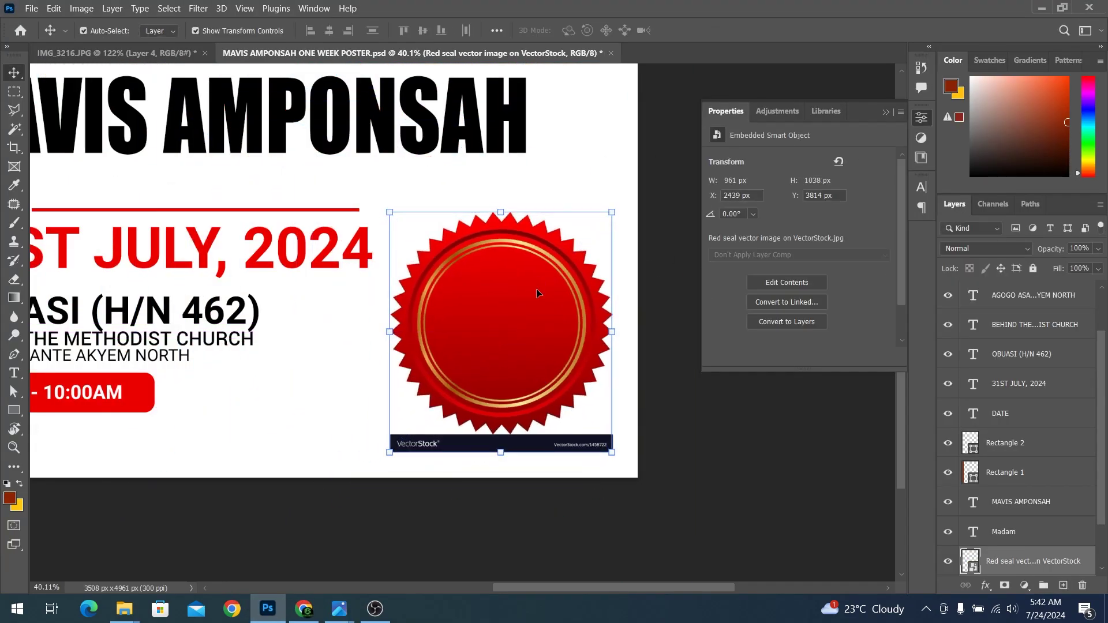
{"action": "key", "text": "w"}
{"action": "left_click", "coordinate": [404, 398]}
{"action": "left_click", "coordinate": [787, 321]}
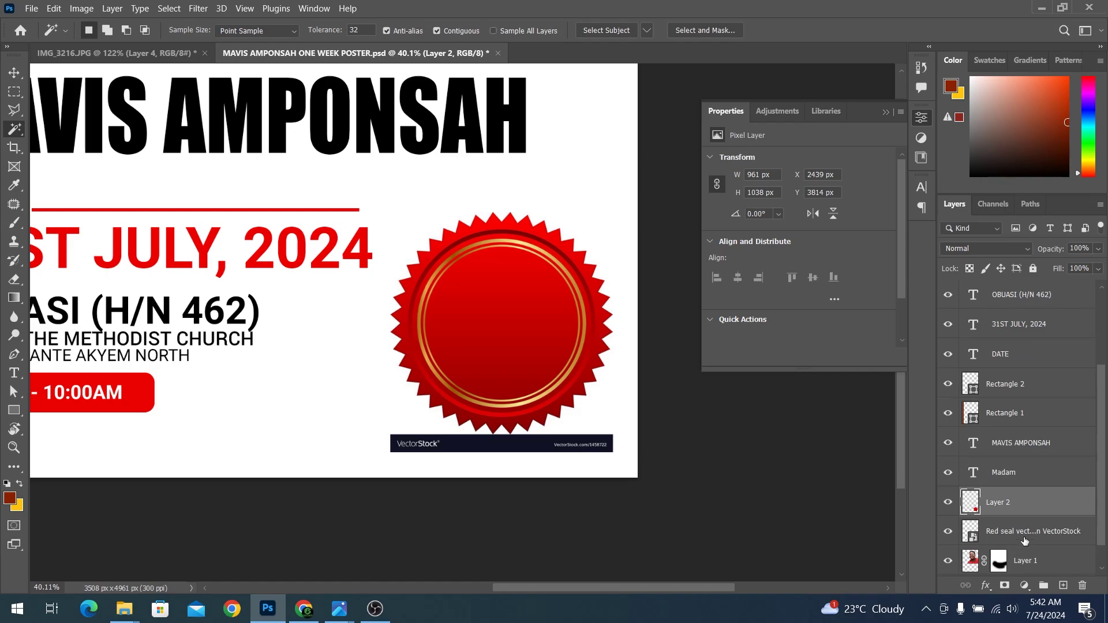
{"action": "key", "text": "v"}
{"action": "key", "text": "ctrl+z"}
{"action": "key", "text": "ctrl+z"}
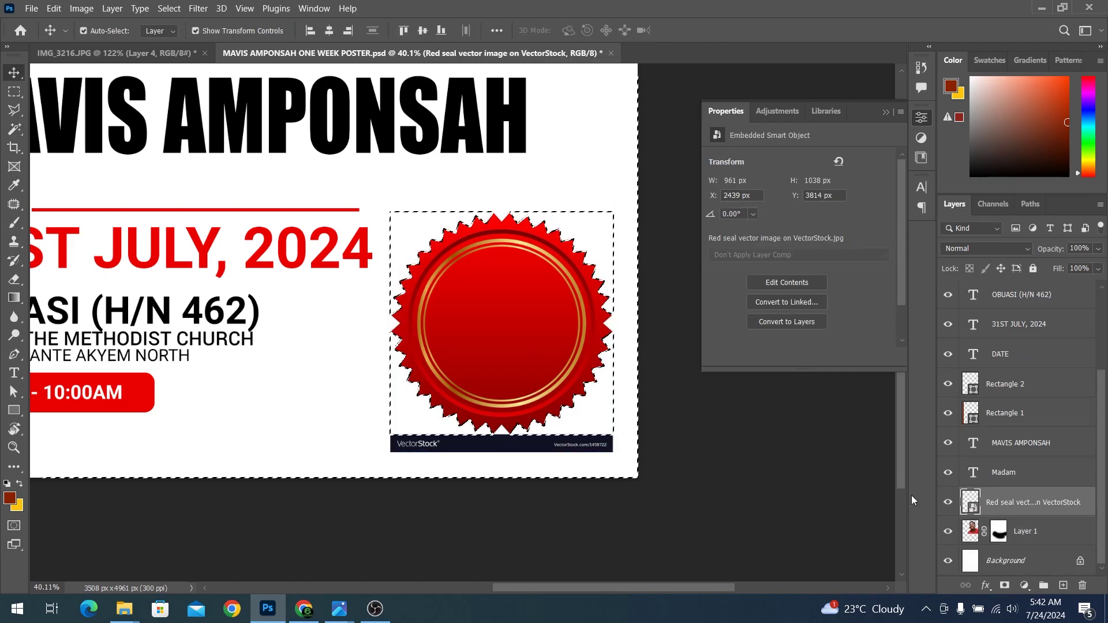
{"action": "key", "text": "ctrl+z"}
{"action": "key", "text": "ctrl+shift+z"}
{"action": "key", "text": "ctrl+shift+z"}
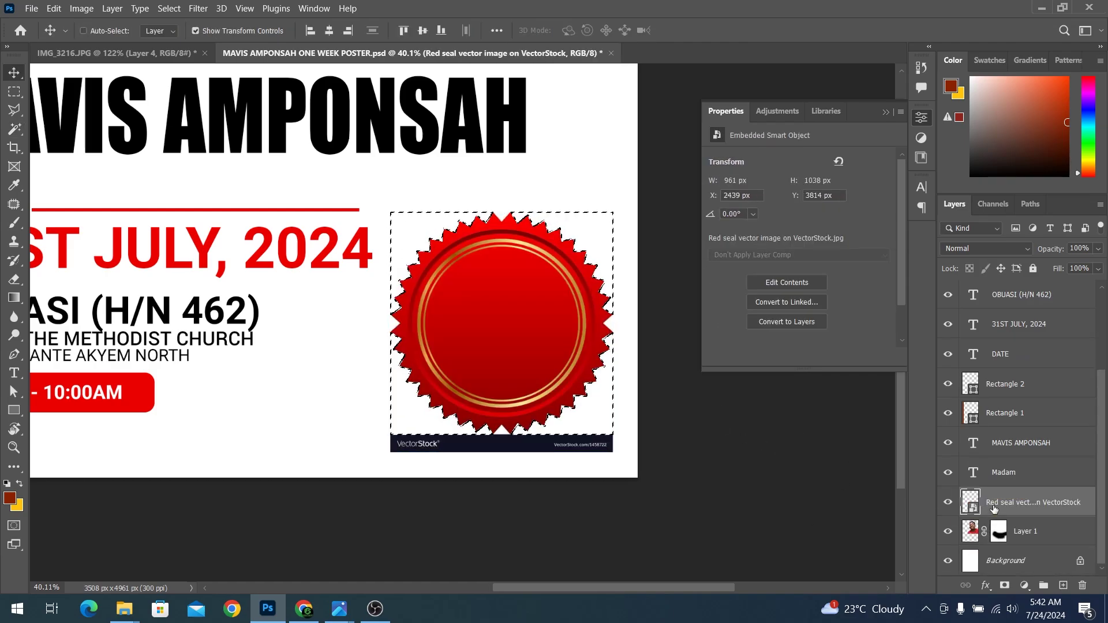
{"action": "key", "text": "ctrl+shift+z"}
{"action": "key", "text": "ctrl+shift+z"}
{"action": "key", "text": "ctrl+shift+z"}
{"action": "key", "text": "ctrl+shift+z"}
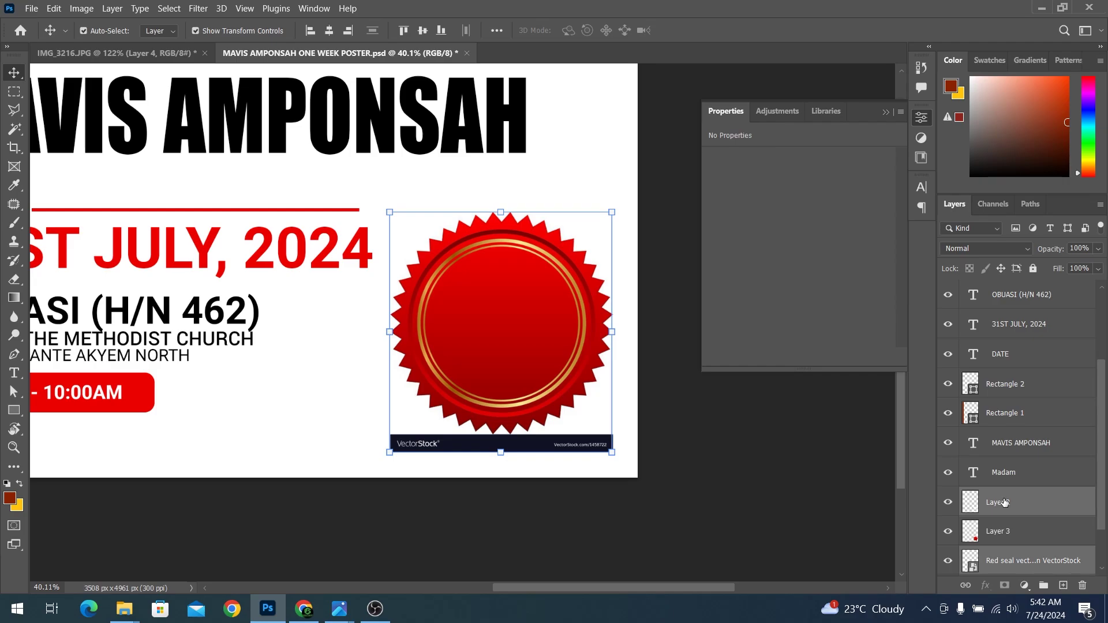
{"action": "key", "text": "ctrl+shift+z"}
{"action": "key", "text": "ctrl+shift+z"}
Delete the seal's VectorStock bar, then shrink the seal beside the address lines
{"action": "left_click_drag", "start_coordinate": [297, 420], "coordinate": [638, 472]}
{"action": "key", "text": "Delete"}
{"action": "key", "text": "ctrl+d"}
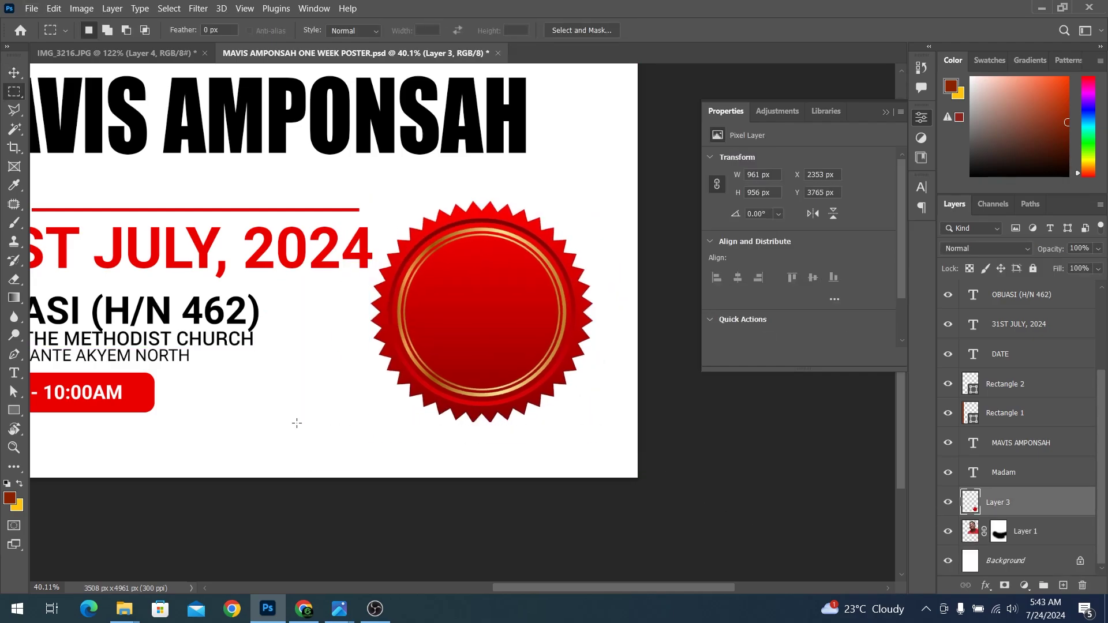
{"action": "key", "text": "v"}
{"action": "left_click_drag", "start_coordinate": [604, 225], "coordinate": [583, 242]}
{"action": "left_click_drag", "start_coordinate": [462, 321], "coordinate": [483, 320]}
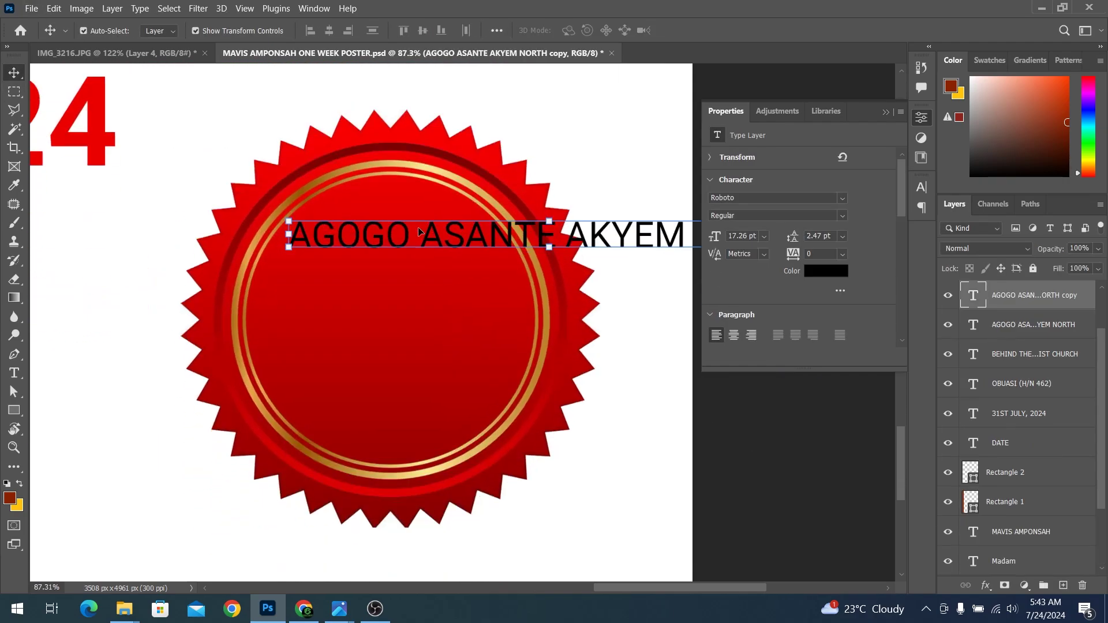
Retype the copied line as AGED in bold, centred white text at the top of the seal
{"action": "double_click", "coordinate": [420, 231]}
{"action": "type", "text": "AGED"}
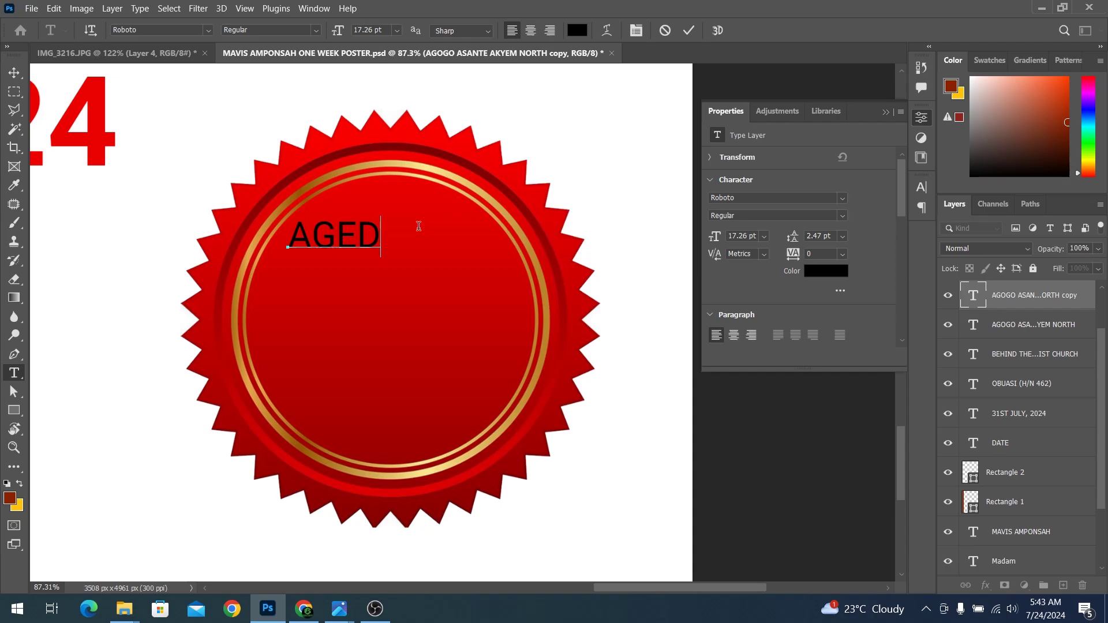
{"action": "left_click", "coordinate": [827, 216]}
{"action": "left_click", "coordinate": [743, 321]}
{"action": "mouse_move", "coordinate": [334, 234]}
{"action": "left_mouse_down"}
{"action": "mouse_move", "coordinate": [390, 234]}
{"action": "mouse_move", "coordinate": [387, 281]}
{"action": "mouse_move", "coordinate": [502, 439]}
{"action": "left_mouse_up"}
{"action": "left_click", "coordinate": [826, 271]}
{"action": "left_click", "coordinate": [700, 173]}
{"action": "left_click", "coordinate": [1027, 154]}
Turn the copied line into a large 39 below AGED, nudging AGED slightly lower
{"action": "double_click", "coordinate": [387, 283]}
{"action": "type", "text": "39"}
{"action": "key", "text": "ctrl+t"}
{"action": "left_click_drag", "start_coordinate": [485, 265], "coordinate": [497, 254]}
{"action": "key", "text": "Return"}
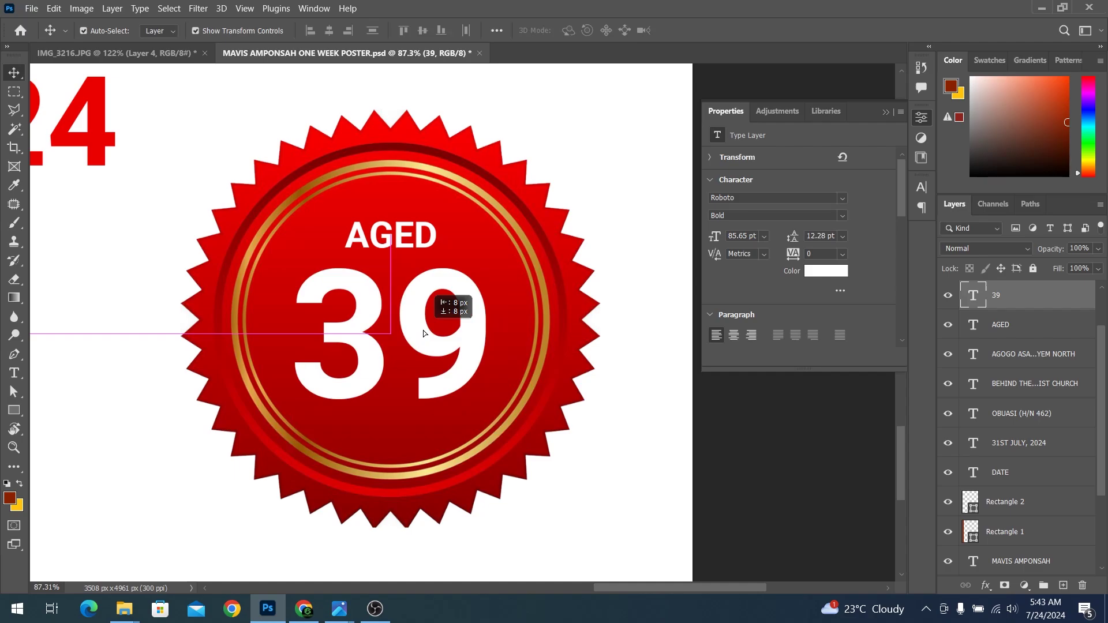
{"action": "left_click_drag", "start_coordinate": [422, 238], "coordinate": [423, 245]}
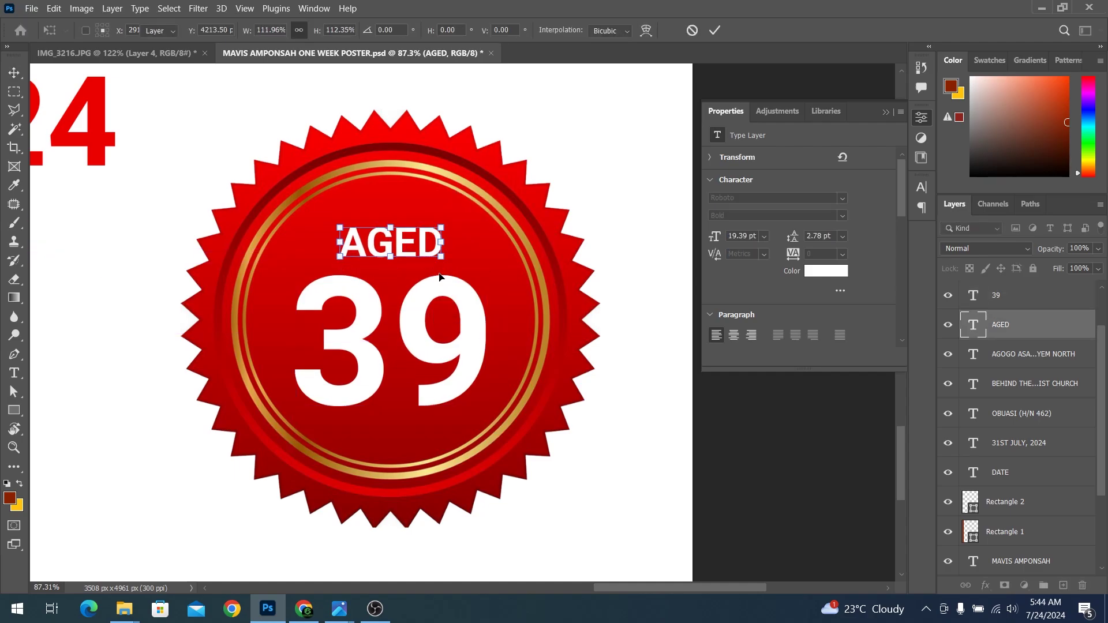
{"action": "left_click", "coordinate": [479, 288]}
{"action": "left_click_drag", "start_coordinate": [495, 257], "coordinate": [507, 252]}
{"action": "key", "text": "Return"}
Shrink the seal badge on the poster and send the red side bar to the back
{"action": "key", "text": "ctrl+0"}
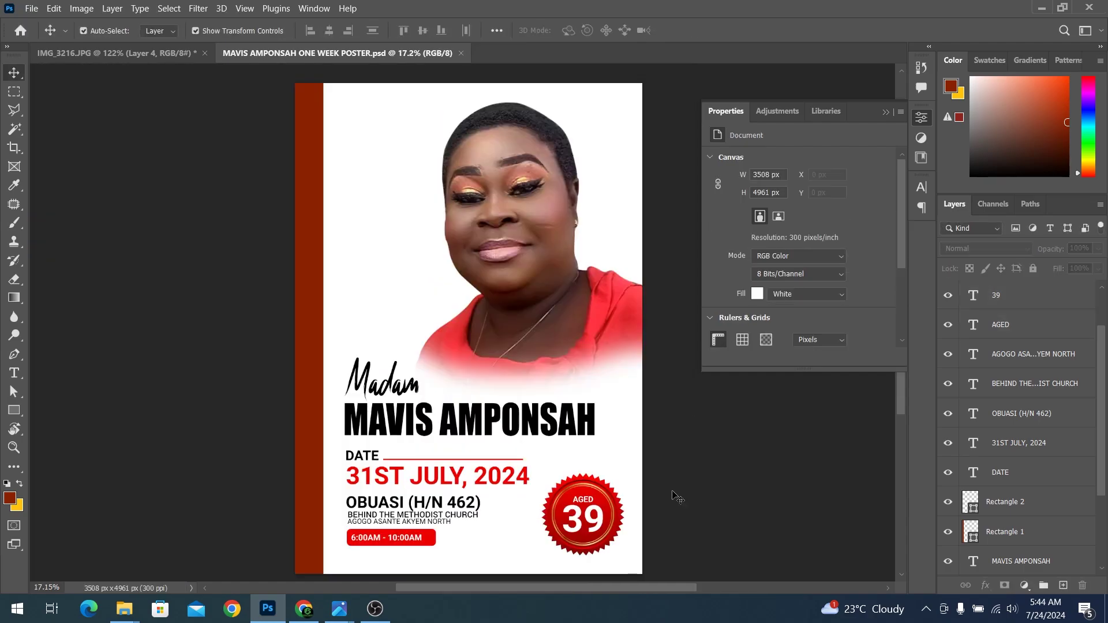
{"action": "key", "text": "ctrl+t"}
{"action": "left_click_drag", "start_coordinate": [635, 462], "coordinate": [619, 482]}
{"action": "key", "text": "Return"}
{"action": "left_click", "coordinate": [321, 289]}
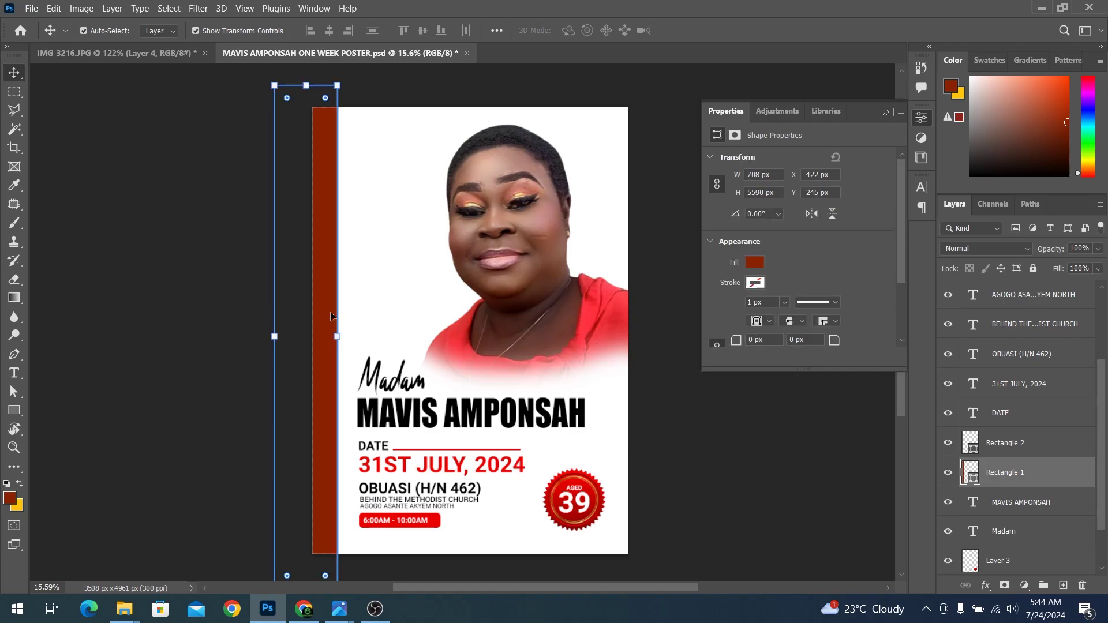
{"action": "key", "text": "ctrl+shift+bracketleft"}
{"action": "left_click", "coordinate": [231, 549]}
Place the Pngtree lines pattern from Downloads onto the poster
{"action": "left_click", "coordinate": [75, 543]}
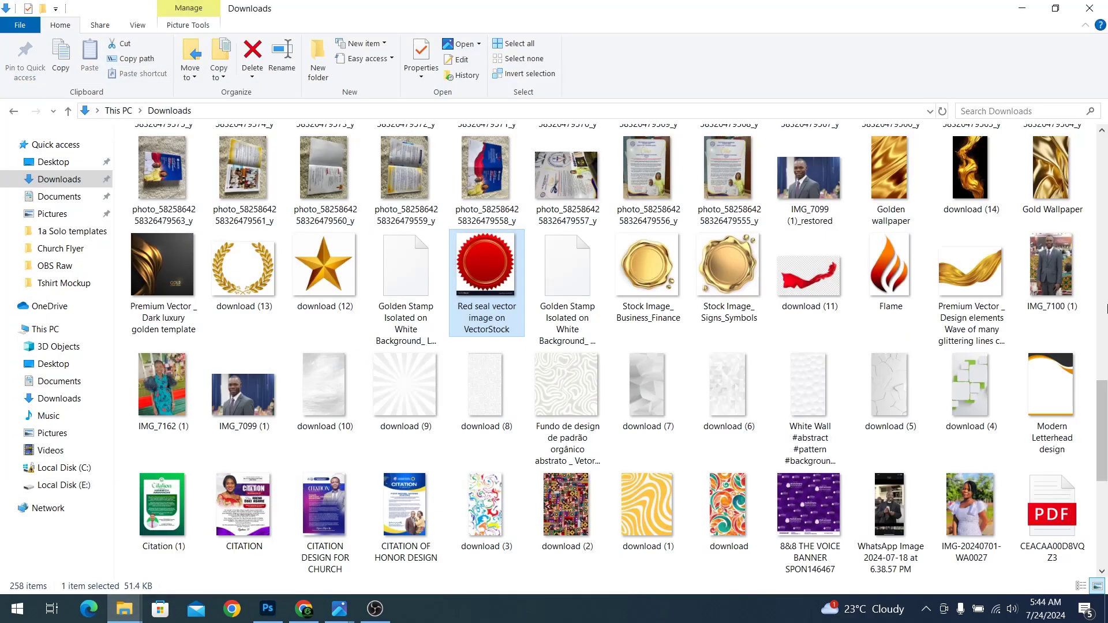
{"action": "left_click_drag", "start_coordinate": [1103, 439], "coordinate": [1105, 519]}
{"action": "left_click_drag", "start_coordinate": [162, 364], "coordinate": [603, 271]}
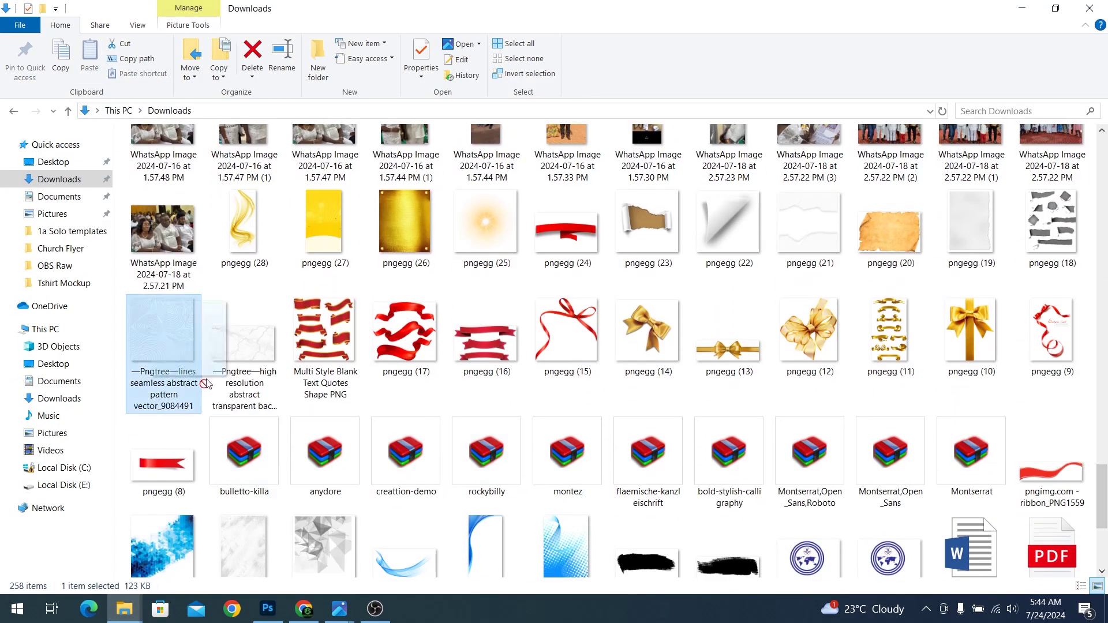
Scale the lines pattern to cover the canvas, add a layer mask, and lower opacity to 37%
{"action": "left_click_drag", "start_coordinate": [628, 173], "coordinate": [701, 99]}
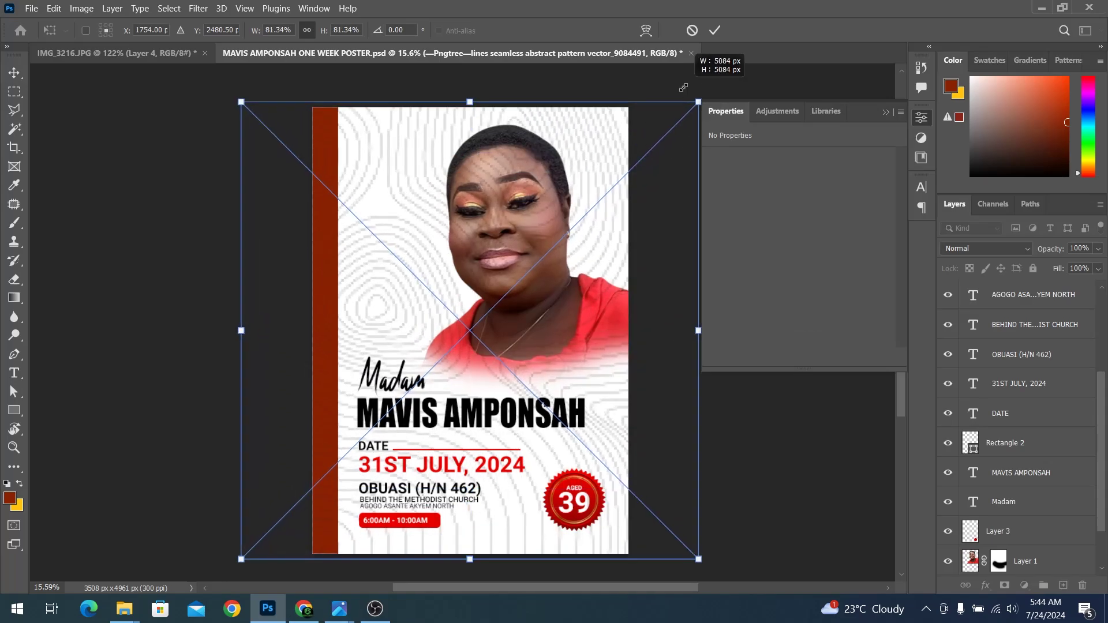
{"action": "key", "text": "Return"}
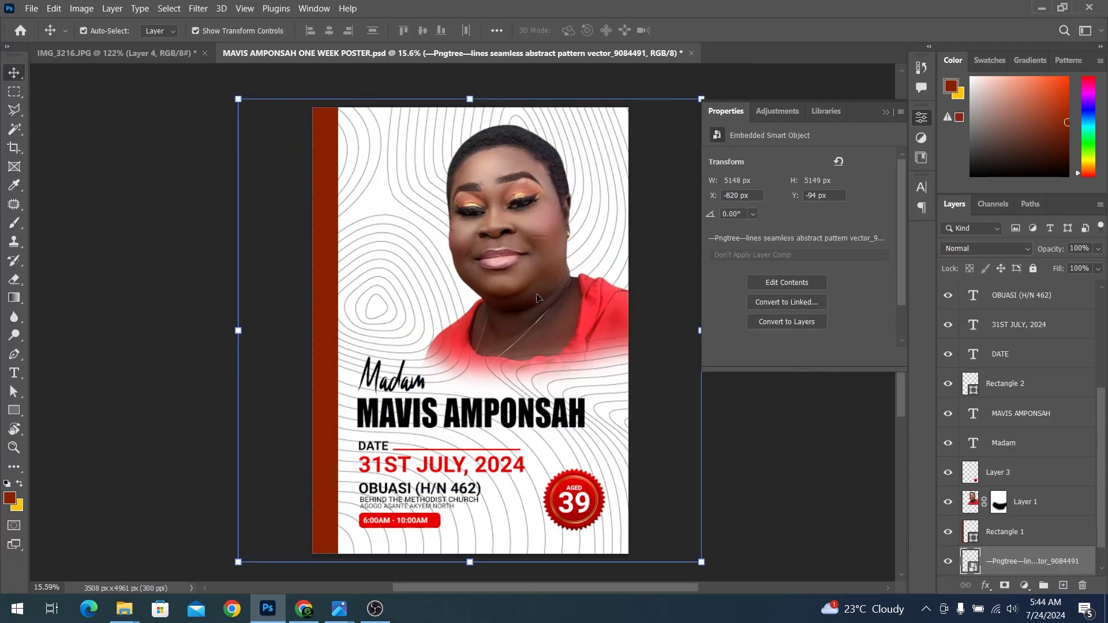
{"action": "left_click", "coordinate": [1005, 586]}
{"action": "left_click_drag", "start_coordinate": [1044, 249], "coordinate": [1006, 260]}
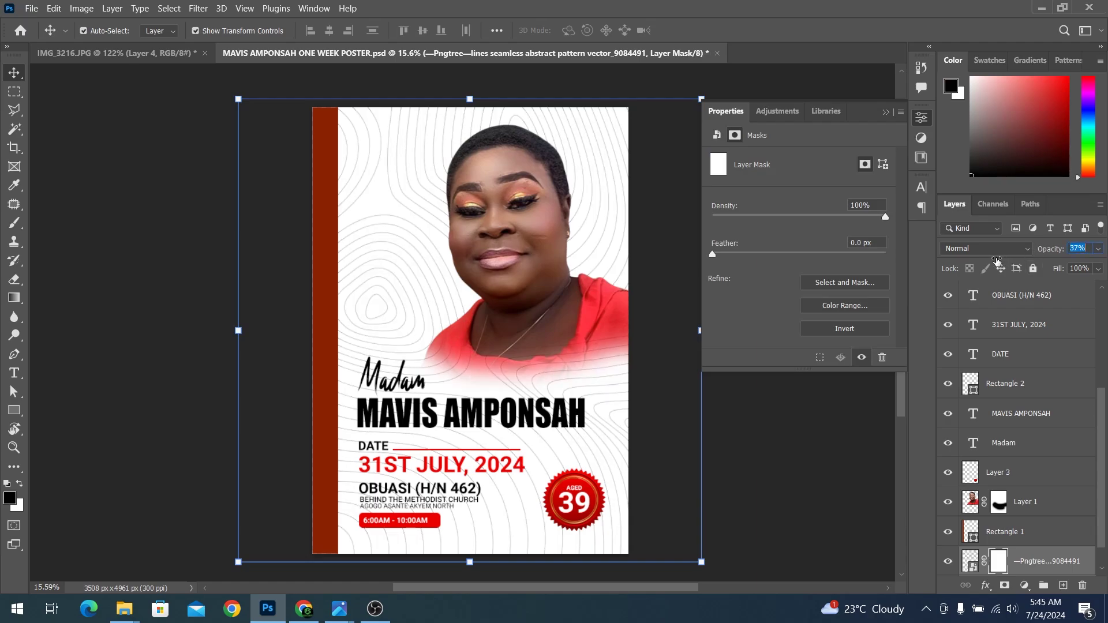
Paint black on the mask over the portrait and text, then save the poster
{"action": "key", "text": "b"}
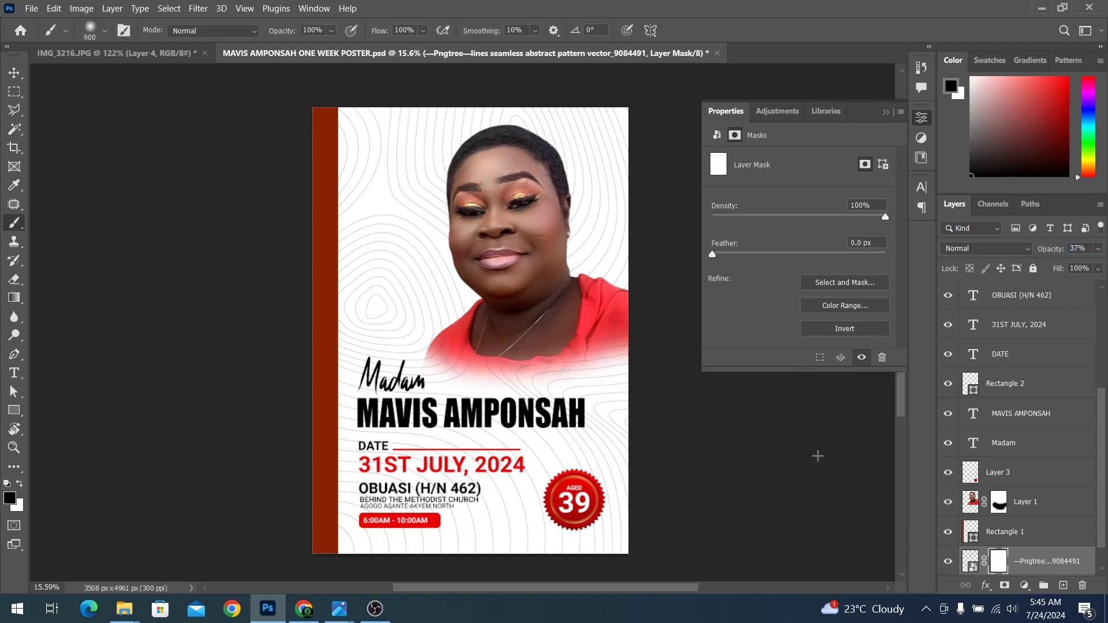
{"action": "left_click", "coordinate": [526, 332]}
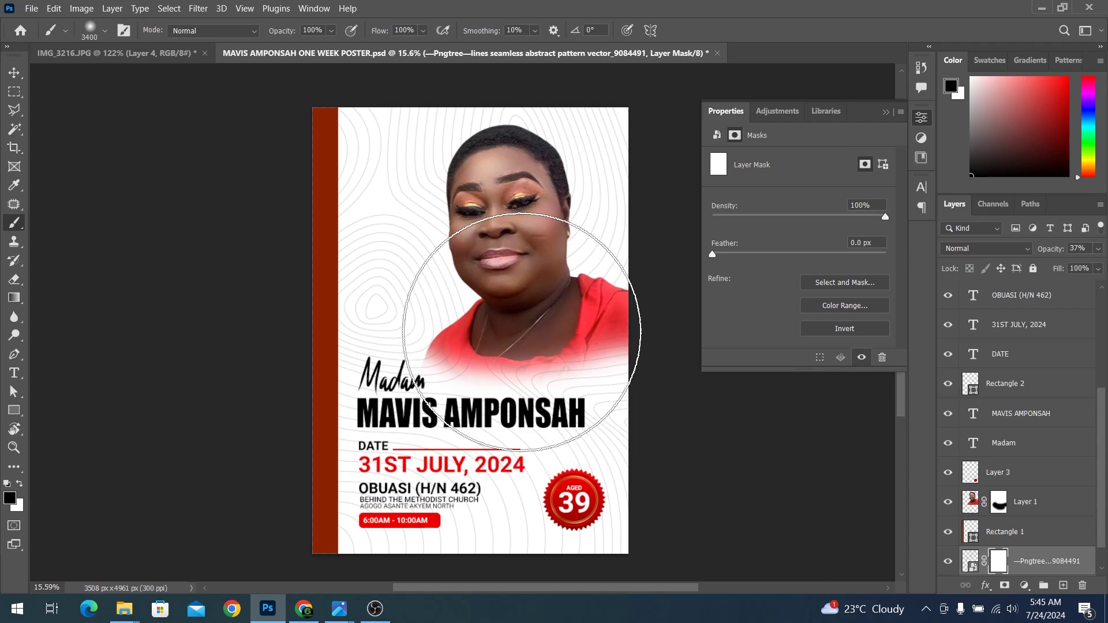
{"action": "left_click_drag", "start_coordinate": [527, 337], "coordinate": [412, 345]}
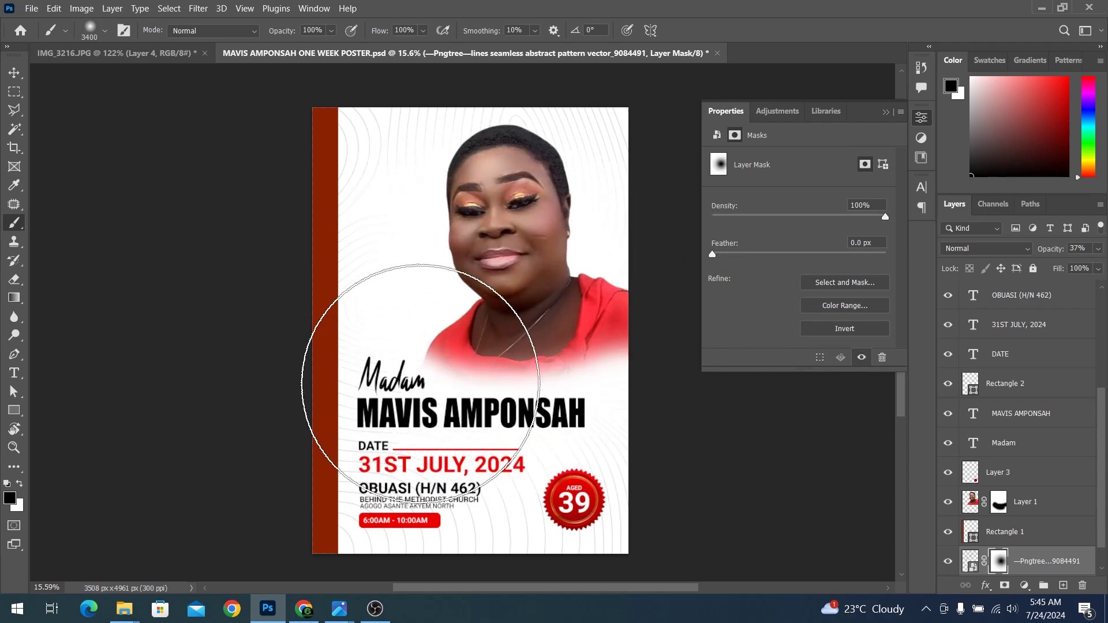
{"action": "left_click_drag", "start_coordinate": [411, 345], "coordinate": [766, 478]}
{"action": "key", "text": "v"}
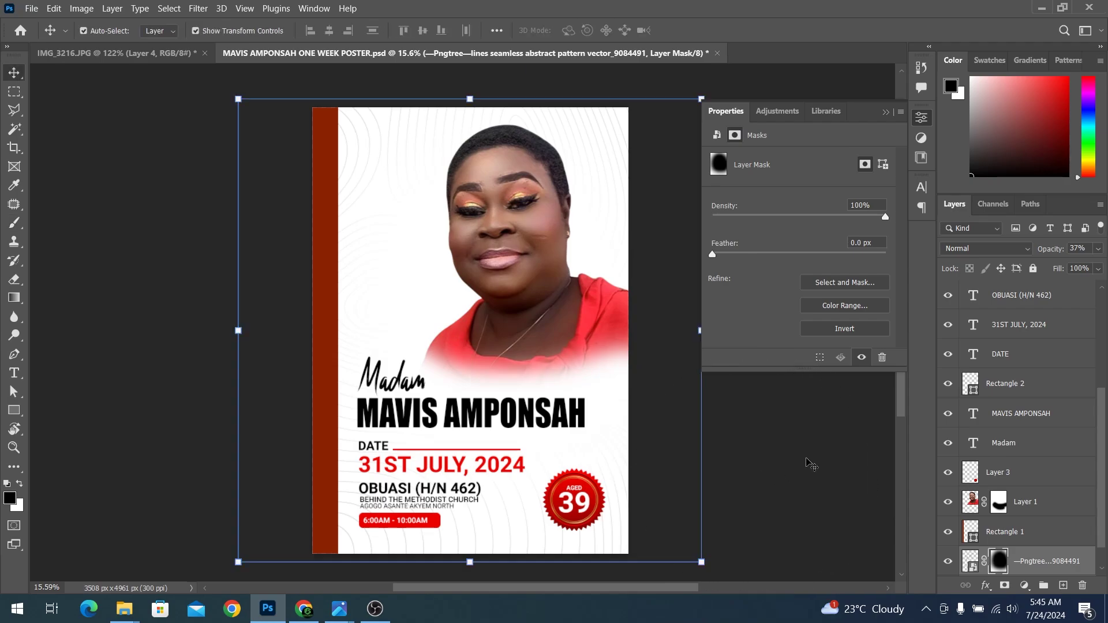
{"action": "left_click", "coordinate": [805, 462]}
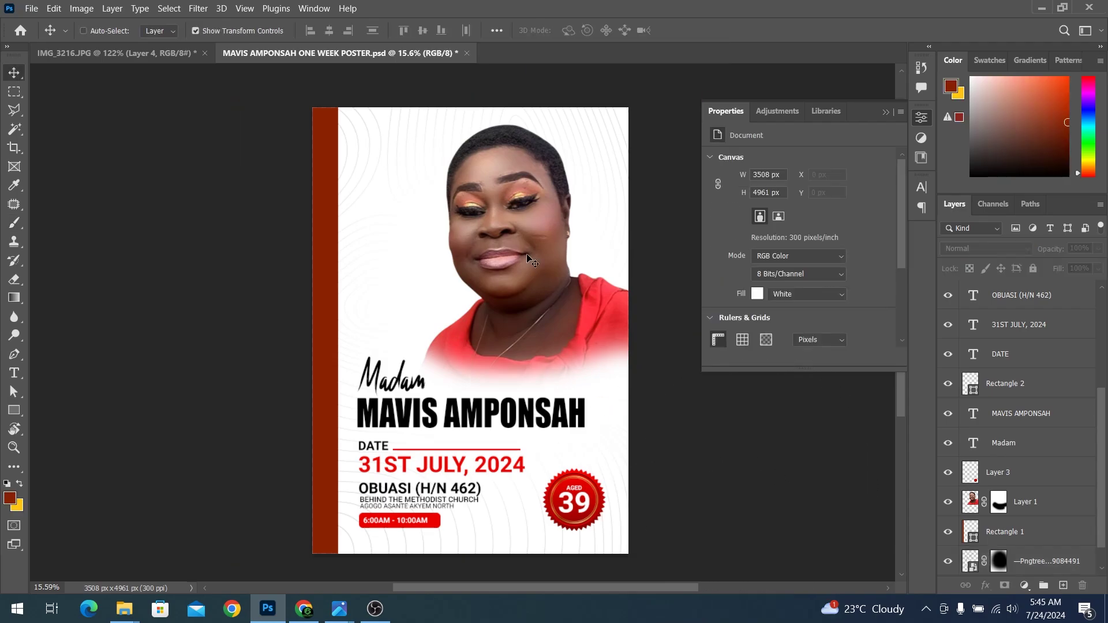
{"action": "key", "text": "ctrl+s"}
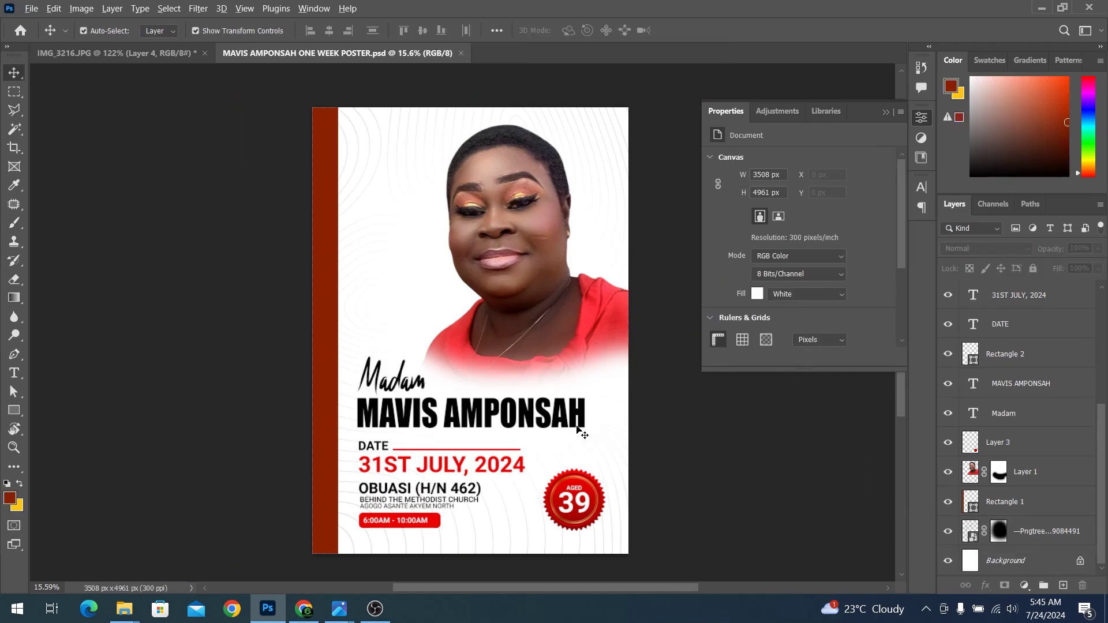
{"action": "left_click", "coordinate": [124, 609]}
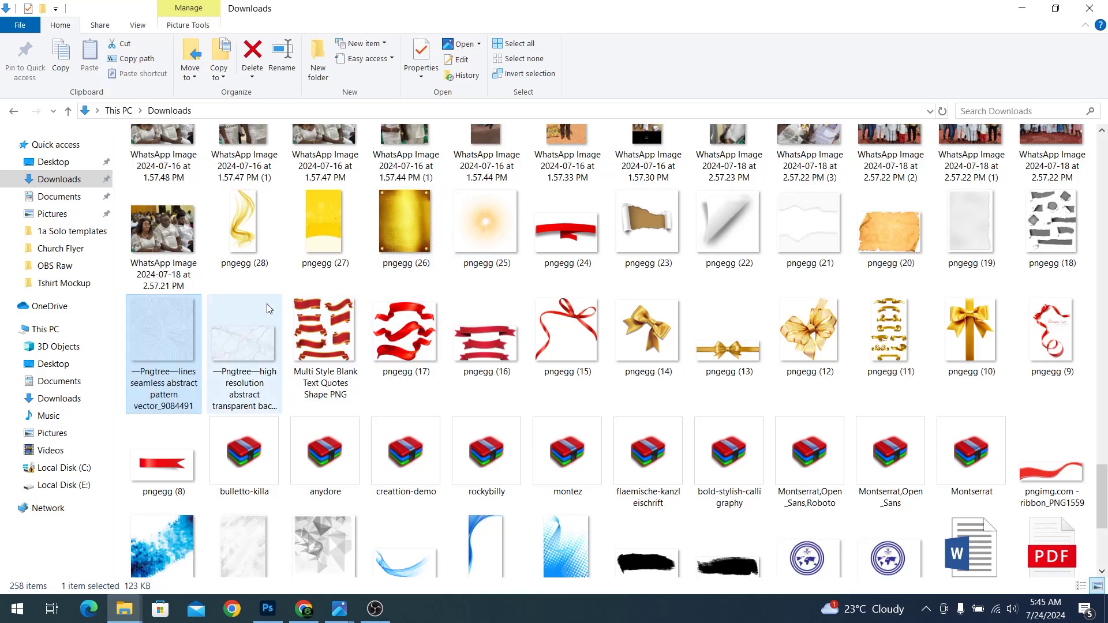
Find and select download (11), the red fabric image, in the Downloads folder
{"action": "scroll", "coordinate": [398, 294], "scroll_direction": "down", "scroll_amount": 3}
{"action": "scroll", "coordinate": [428, 315], "scroll_direction": "up", "scroll_amount": 7}
{"action": "scroll", "coordinate": [575, 321], "scroll_direction": "up", "scroll_amount": 5}
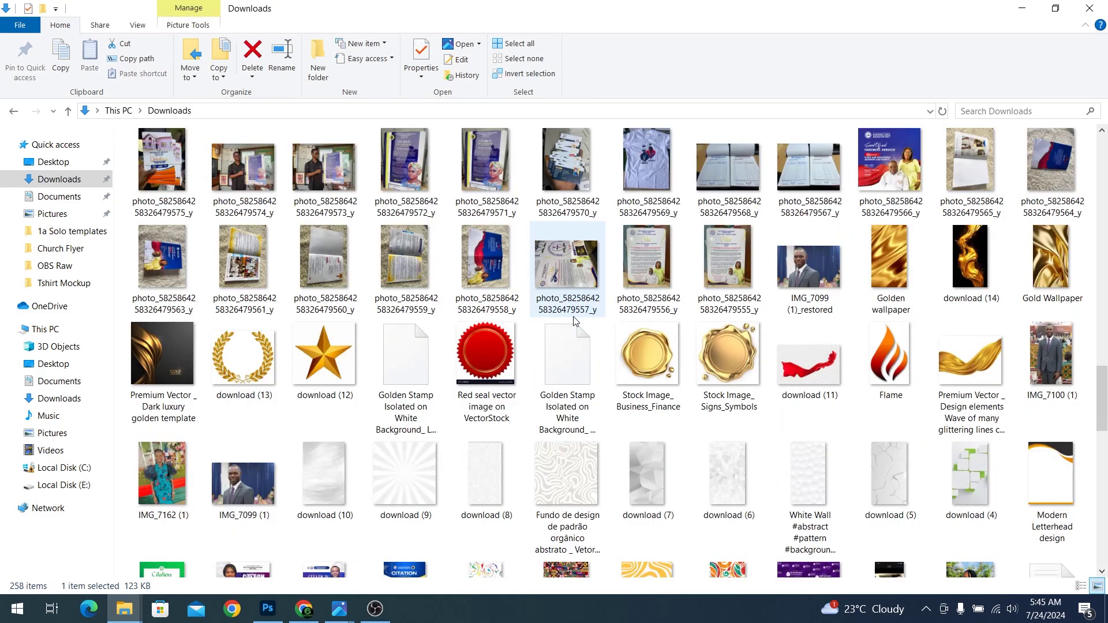
{"action": "scroll", "coordinate": [574, 322], "scroll_direction": "down", "scroll_amount": 5}
{"action": "scroll", "coordinate": [574, 321], "scroll_direction": "up", "scroll_amount": 7}
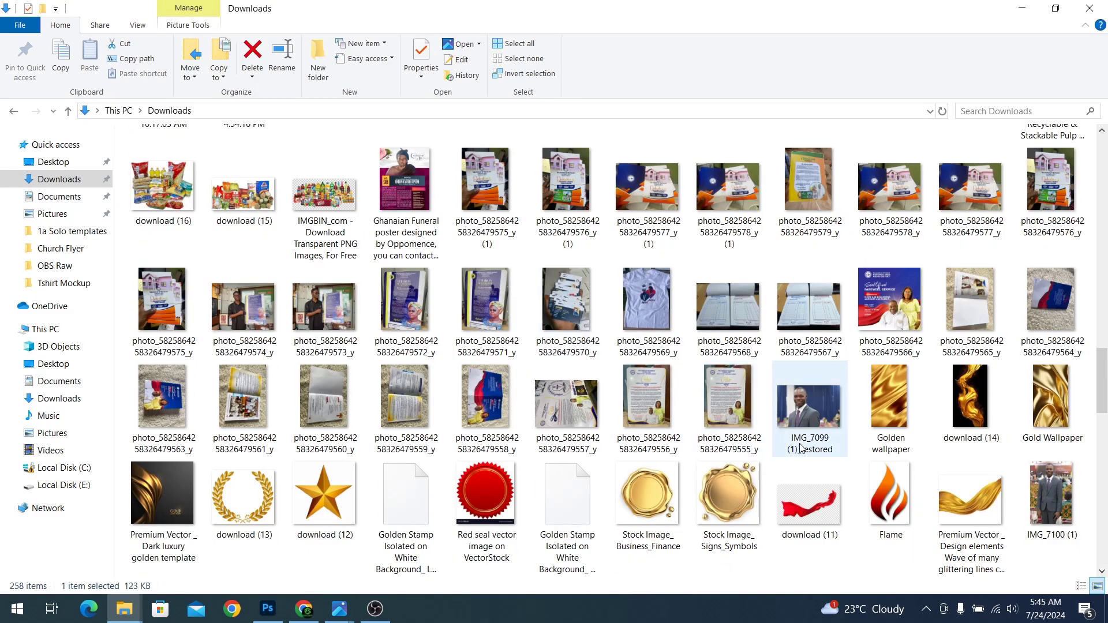
{"action": "left_click", "coordinate": [801, 508]}
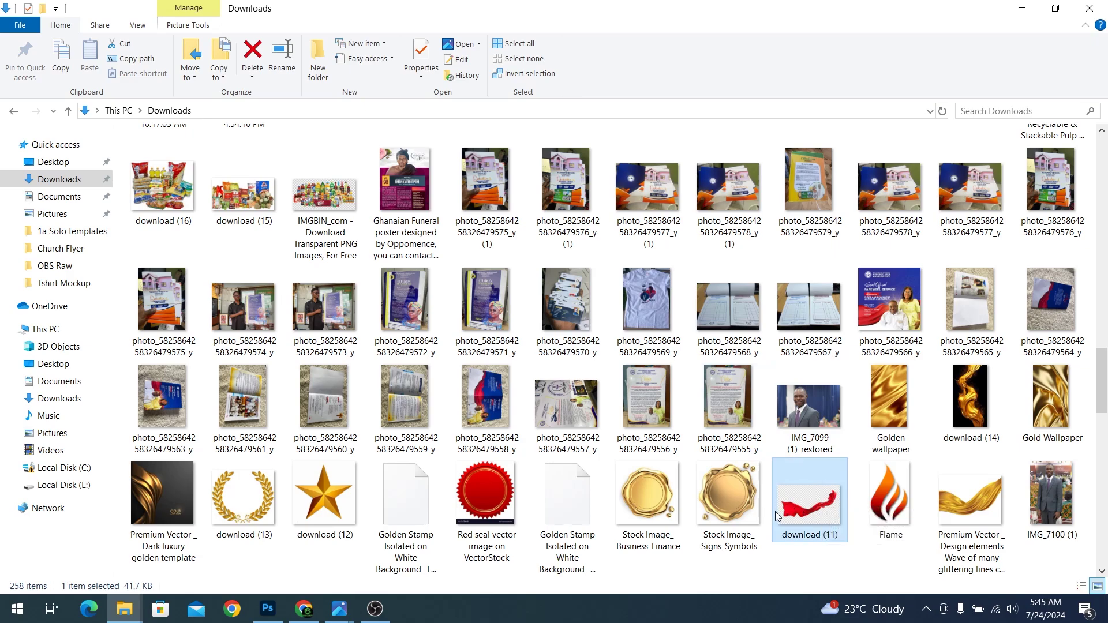
{"action": "key", "text": "alt"}
Place download (11), cut the red fabric onto its own layer with Magic Wand, and delete the original
{"action": "key", "text": "alt+Tab"}
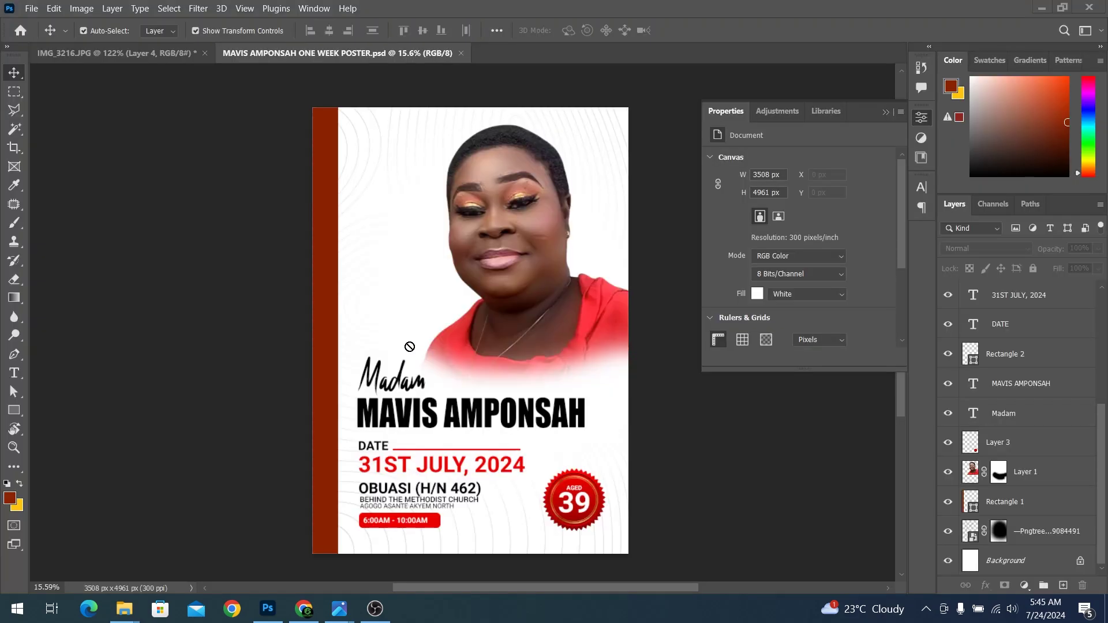
{"action": "left_click_drag", "start_coordinate": [786, 509], "coordinate": [421, 322]}
{"action": "key", "text": "Return"}
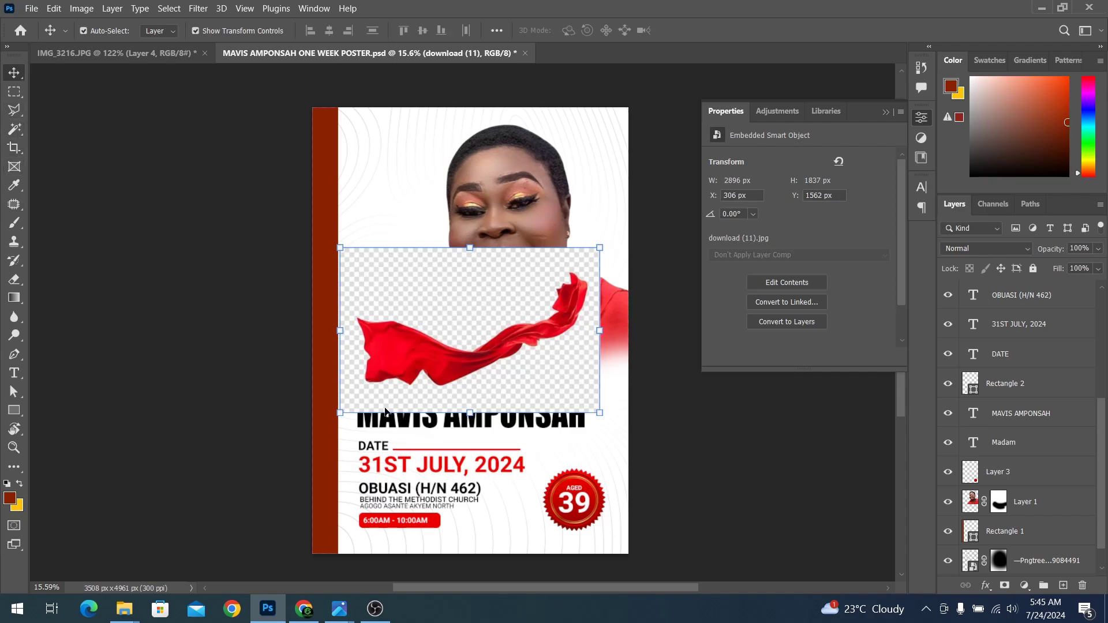
{"action": "left_click", "coordinate": [20, 128]}
{"action": "left_click", "coordinate": [448, 309]}
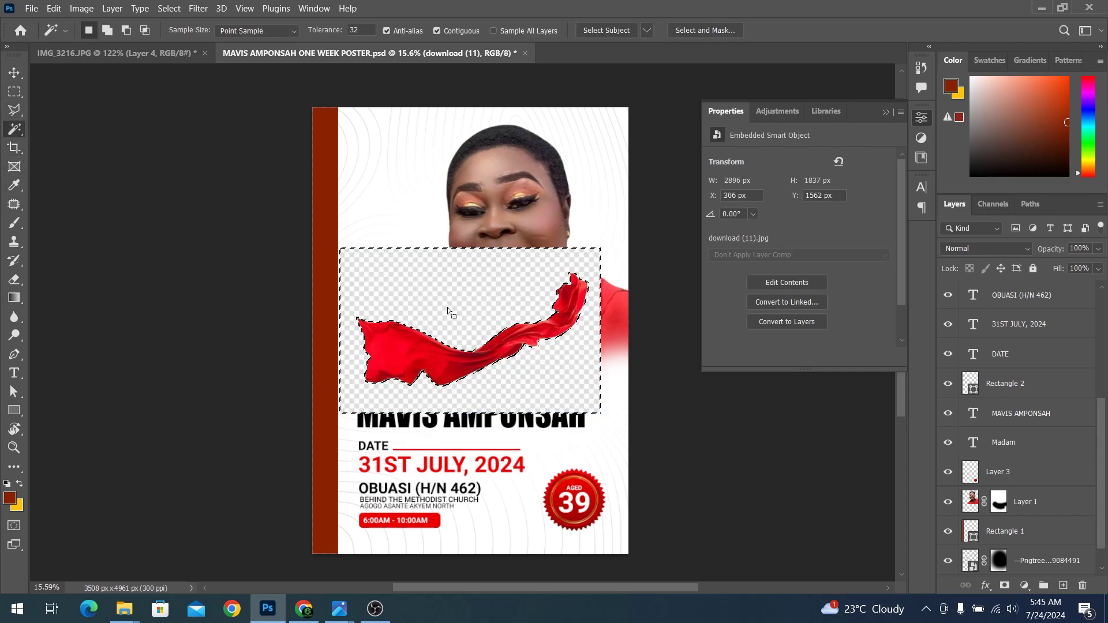
{"action": "key", "text": "ctrl+j"}
{"action": "key", "text": "v"}
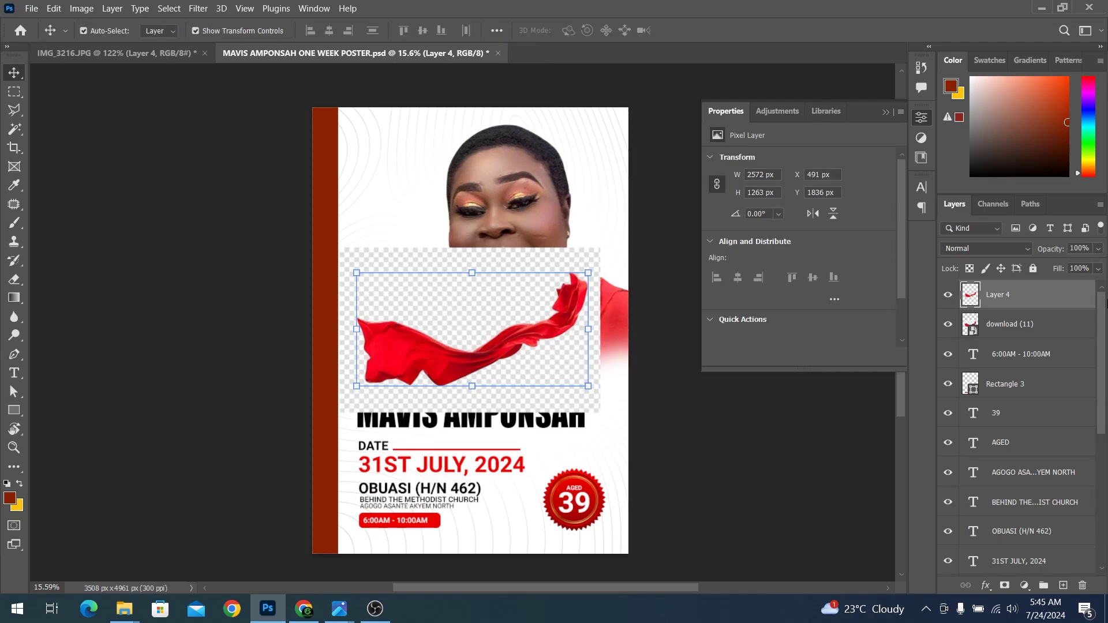
{"action": "left_click", "coordinate": [1046, 320]}
{"action": "key", "text": "Delete"}
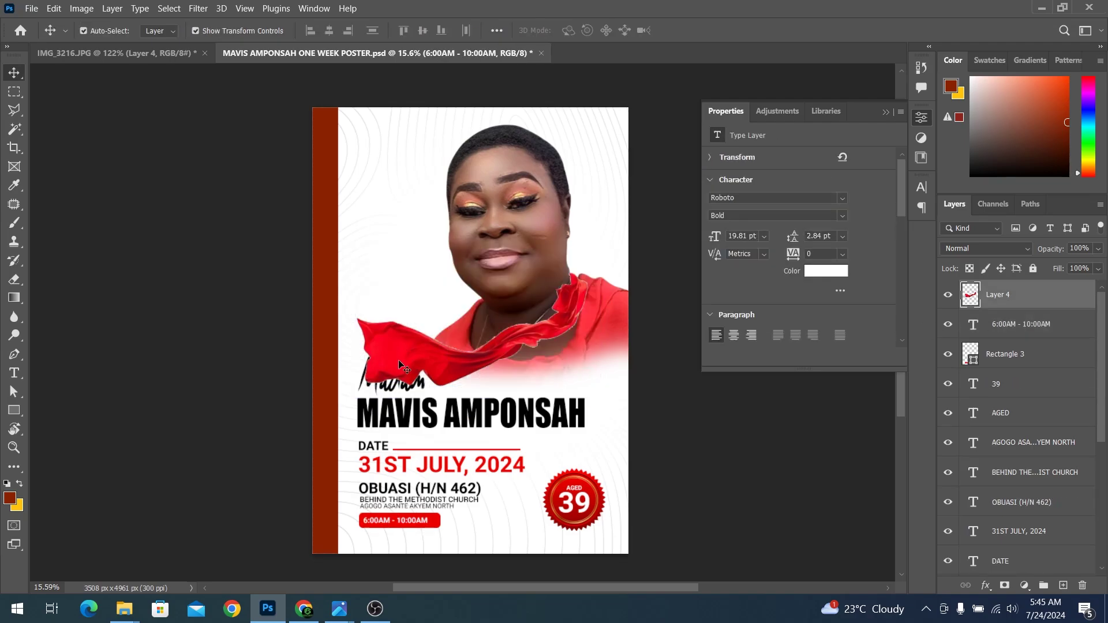
Enlarge the fabric, stack it just above the pattern, and move it to the bottom-right corner
{"action": "left_click_drag", "start_coordinate": [588, 271], "coordinate": [685, 223]}
{"action": "mouse_move", "coordinate": [487, 292]}
{"action": "left_mouse_down"}
{"action": "mouse_move", "coordinate": [454, 141]}
{"action": "mouse_move", "coordinate": [477, 127]}
{"action": "left_mouse_up"}
{"action": "key", "text": "Return"}
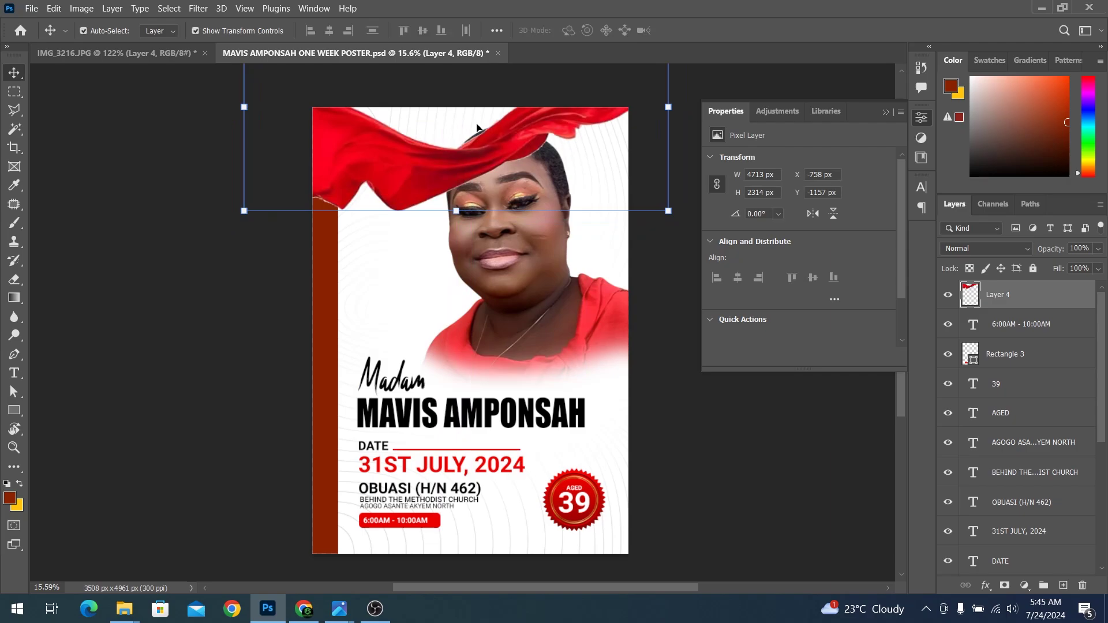
{"action": "key", "text": "ctrl+shift+bracketleft"}
{"action": "key", "text": "ctrl+bracketright"}
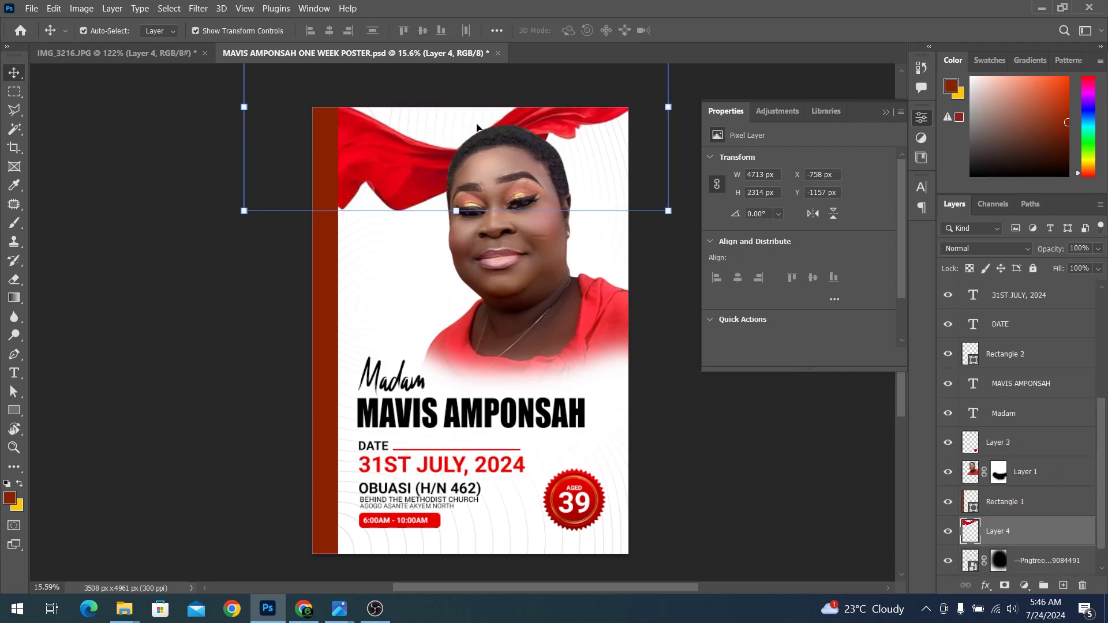
{"action": "mouse_move", "coordinate": [394, 171]}
{"action": "left_mouse_down"}
{"action": "mouse_move", "coordinate": [389, 580]}
{"action": "mouse_move", "coordinate": [389, 571]}
{"action": "left_mouse_up"}
{"action": "left_click", "coordinate": [732, 447]}
{"action": "scroll", "coordinate": [731, 447], "scroll_direction": "up", "scroll_amount": 1}
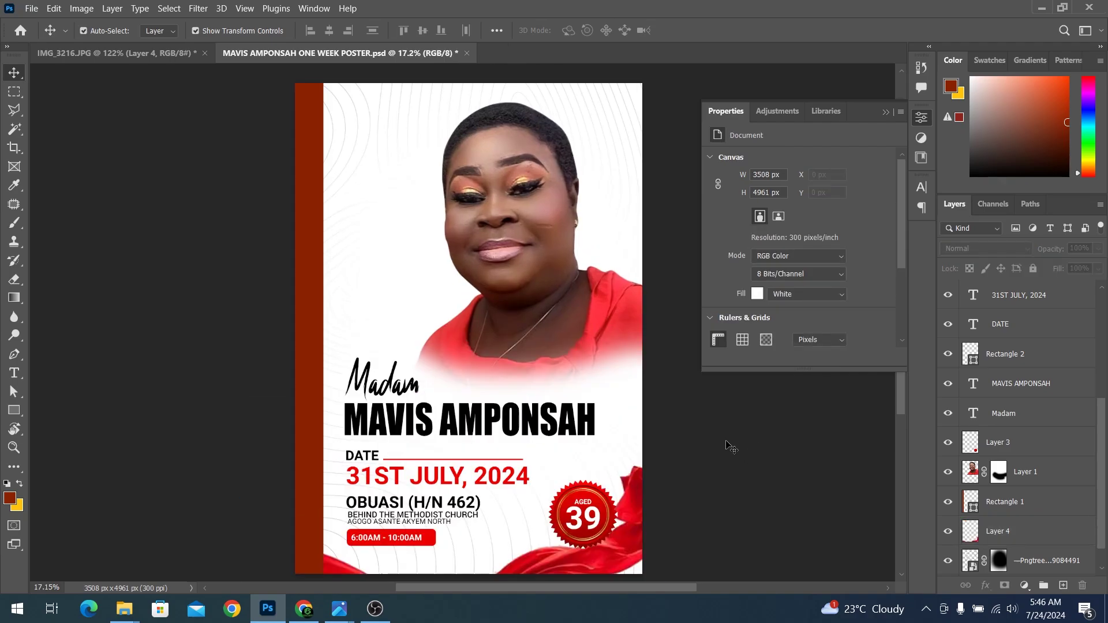
Add the black Regular text line 'all friends and smypatherizers are cordially invited'
{"action": "scroll", "coordinate": [497, 512], "scroll_direction": "up", "scroll_amount": 2}
{"action": "scroll", "coordinate": [272, 425], "scroll_direction": "up", "scroll_amount": 2}
{"action": "key", "text": "t"}
{"action": "left_click", "coordinate": [276, 437]}
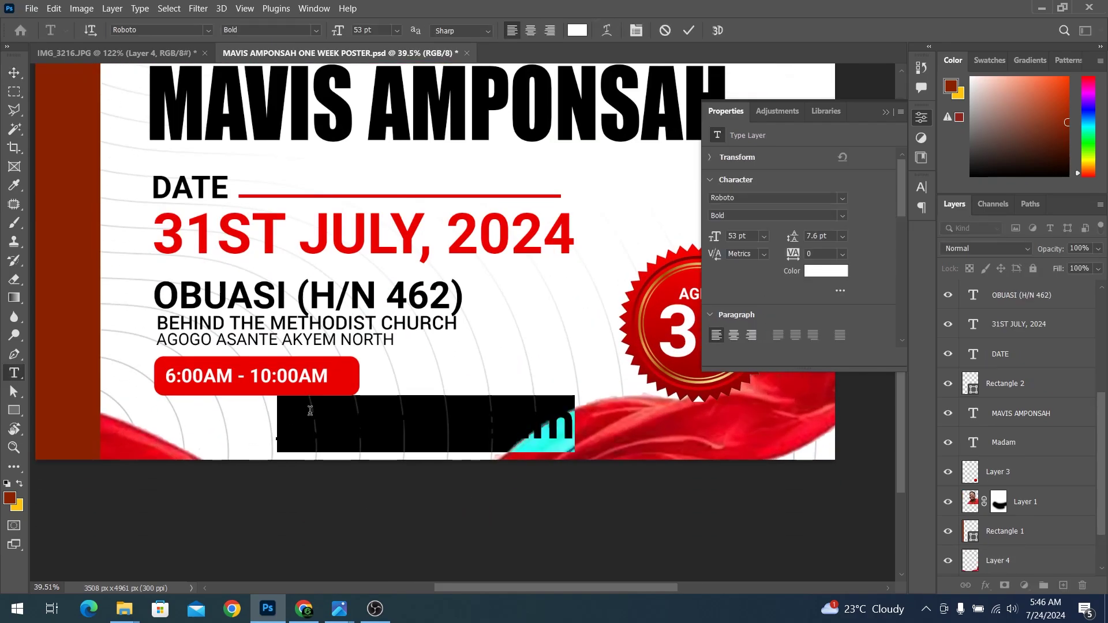
{"action": "left_click", "coordinate": [820, 271]}
{"action": "type", "text": "000000"}
{"action": "key", "text": "Return"}
{"action": "left_click", "coordinate": [777, 216]}
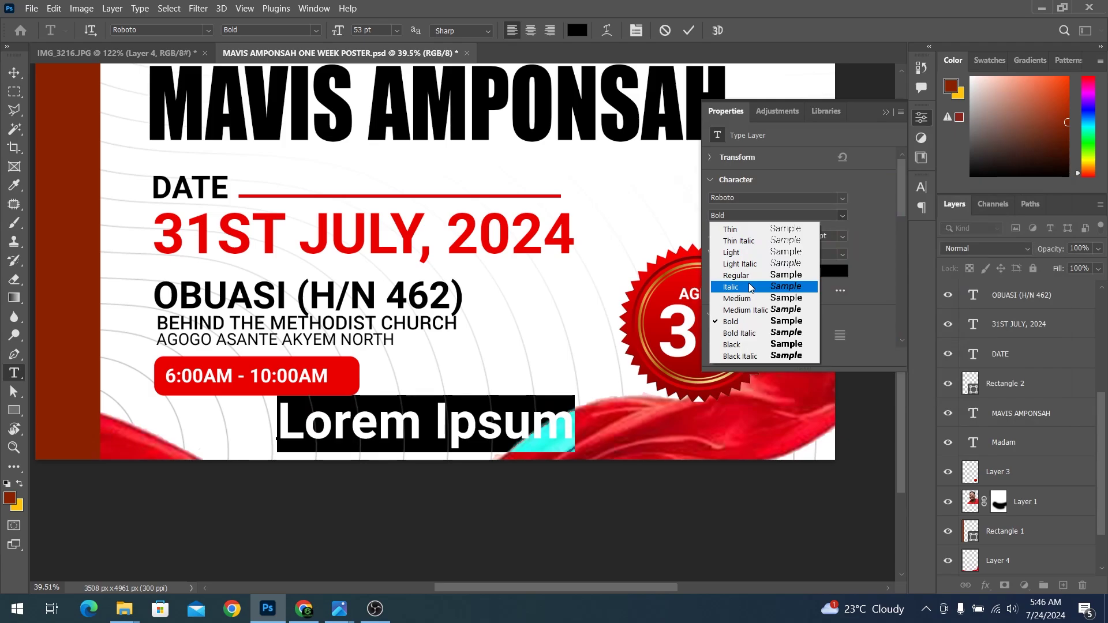
{"action": "left_click", "coordinate": [745, 274]}
{"action": "left_click_drag", "start_coordinate": [731, 245], "coordinate": [690, 250]}
{"action": "type", "text": "a"}
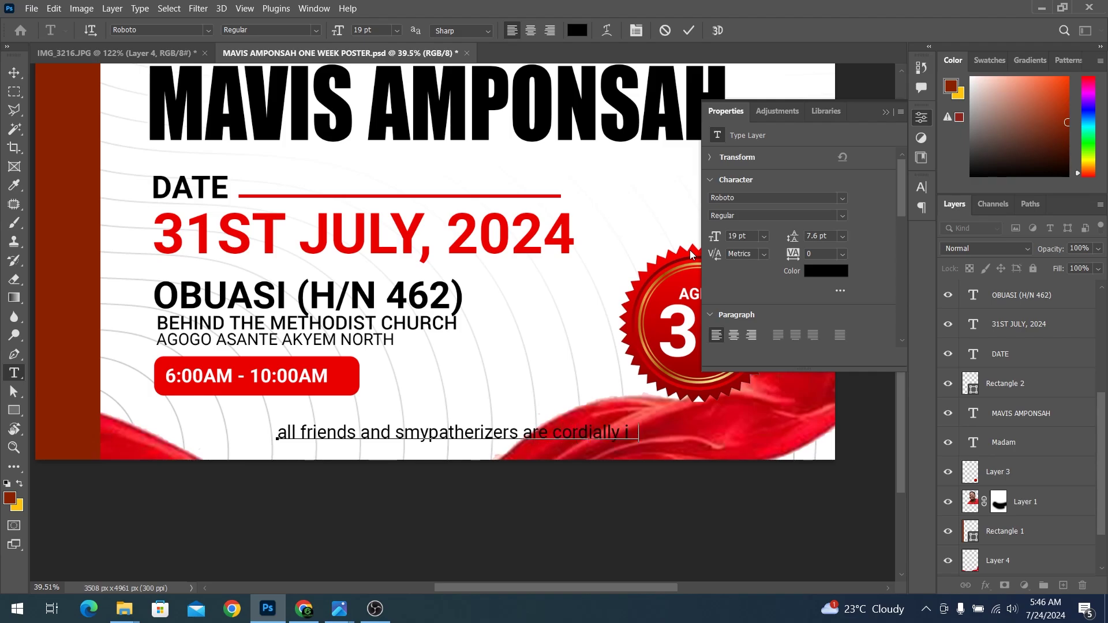
{"action": "type", "text": "d"}
{"action": "key", "text": "ctrl+Return"}
Move the invitation line to the bottom of the poster and make it italic
{"action": "key", "text": "v"}
{"action": "left_click_drag", "start_coordinate": [405, 433], "coordinate": [515, 436]}
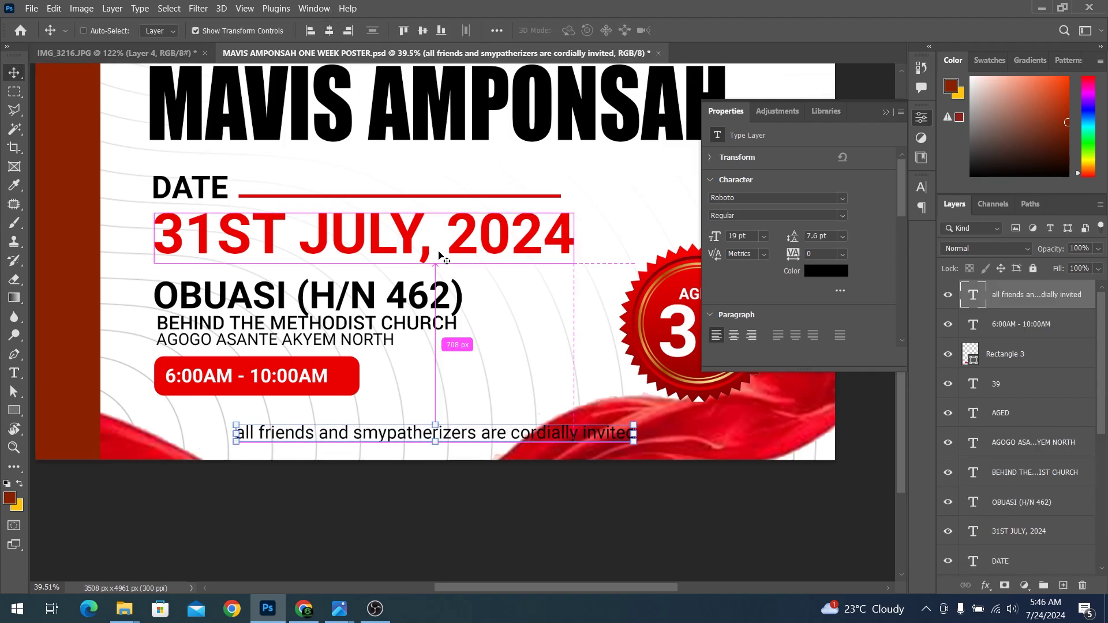
{"action": "left_click", "coordinate": [843, 215]}
{"action": "left_click", "coordinate": [751, 301]}
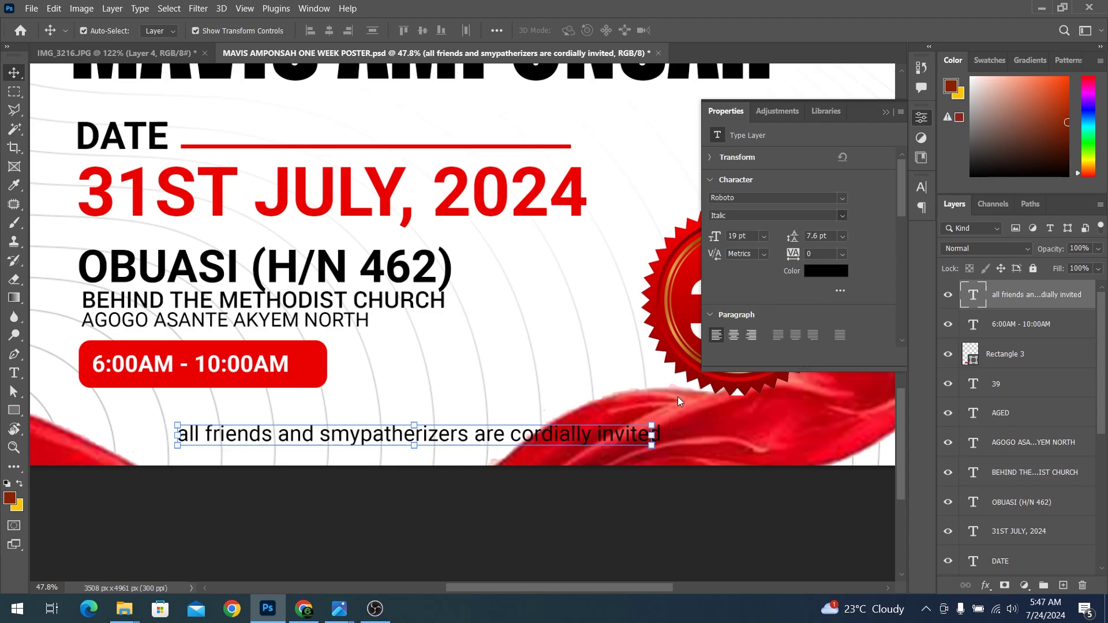
Give the invitation line an Outside Stroke layer style and save the poster
{"action": "left_click", "coordinate": [986, 585]}
{"action": "left_click", "coordinate": [1016, 490]}
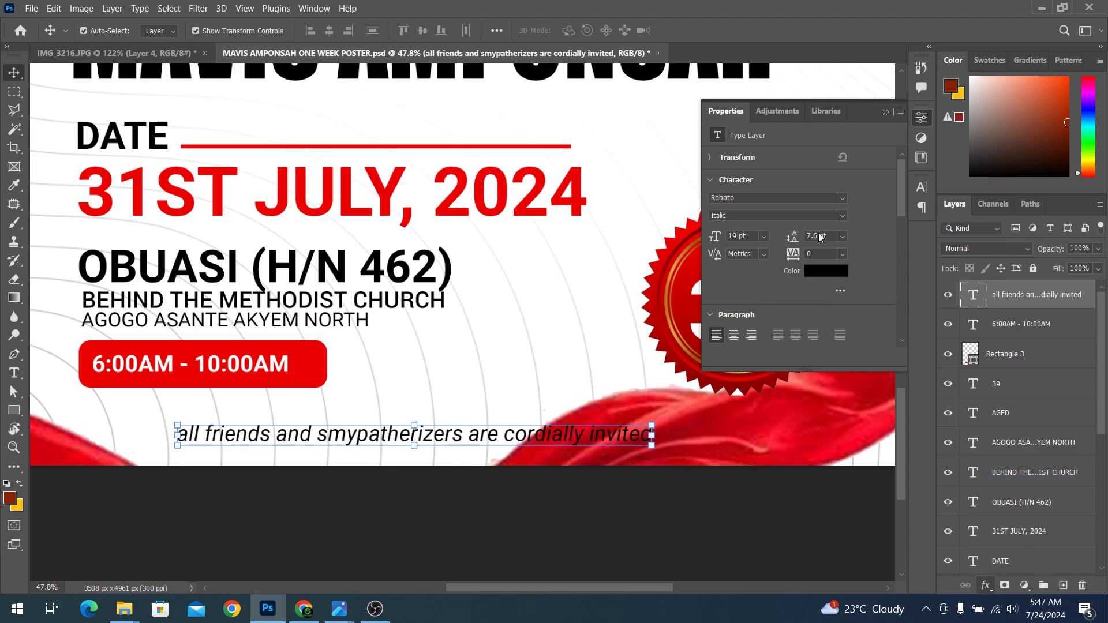
{"action": "left_click", "coordinate": [806, 236]}
{"action": "left_click_drag", "start_coordinate": [897, 132], "coordinate": [802, 496]}
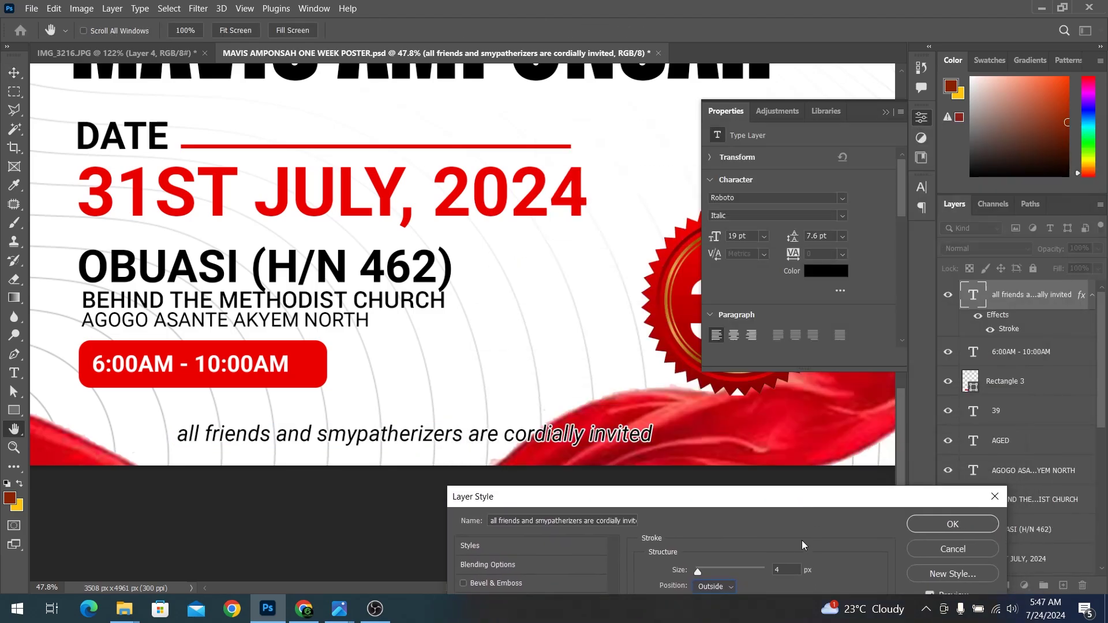
{"action": "key", "text": "Return"}
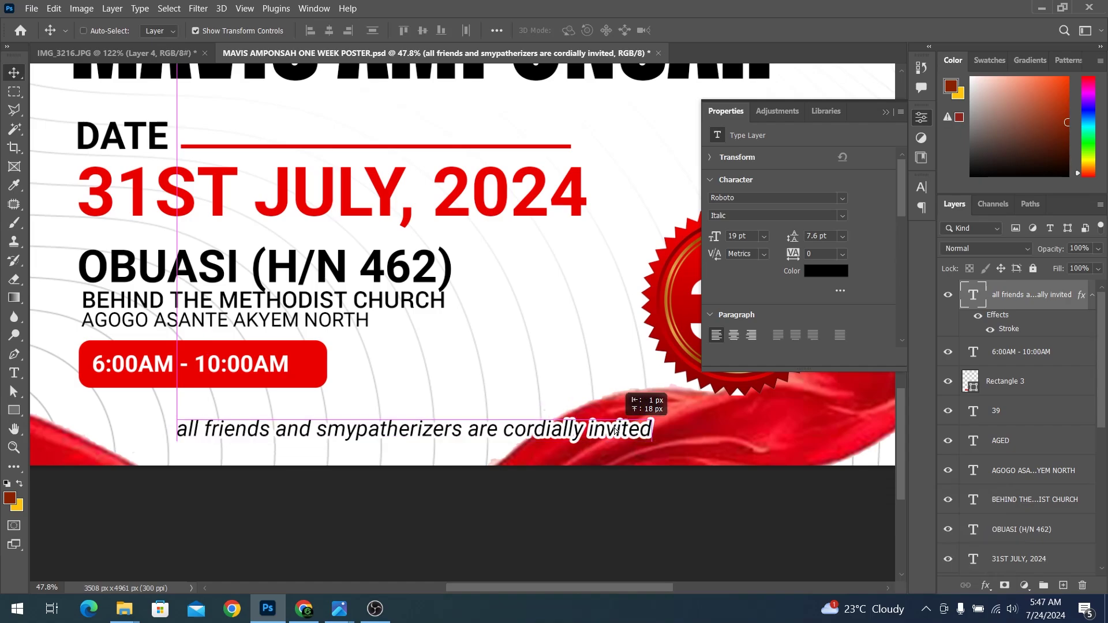
{"action": "key", "text": "ctrl+0"}
{"action": "key", "text": "ctrl+s"}
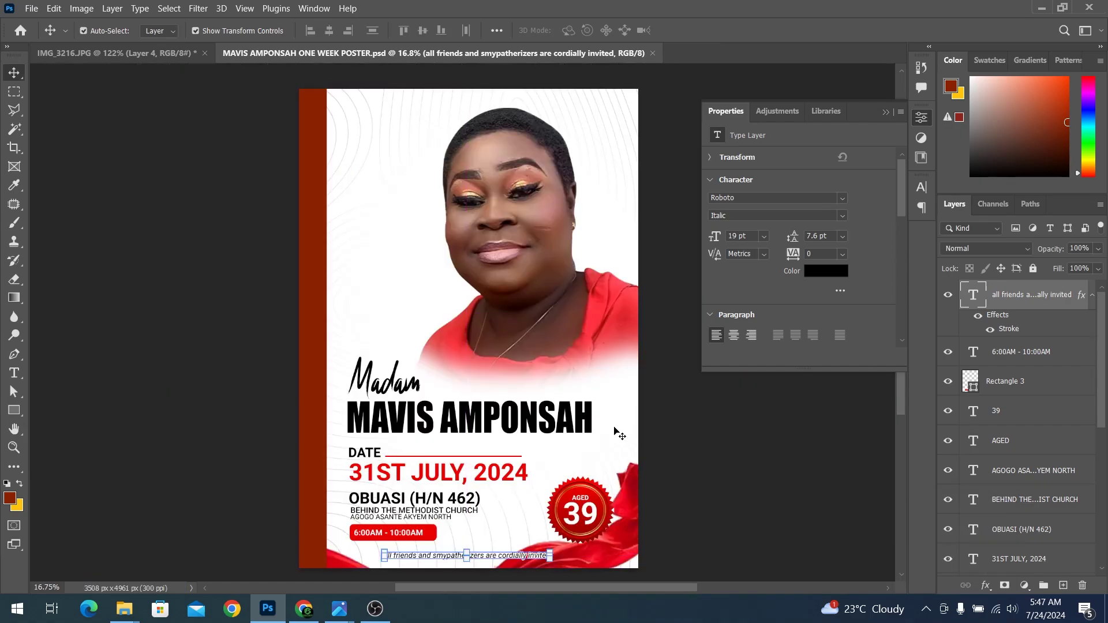
{"action": "left_click", "coordinate": [724, 471]}
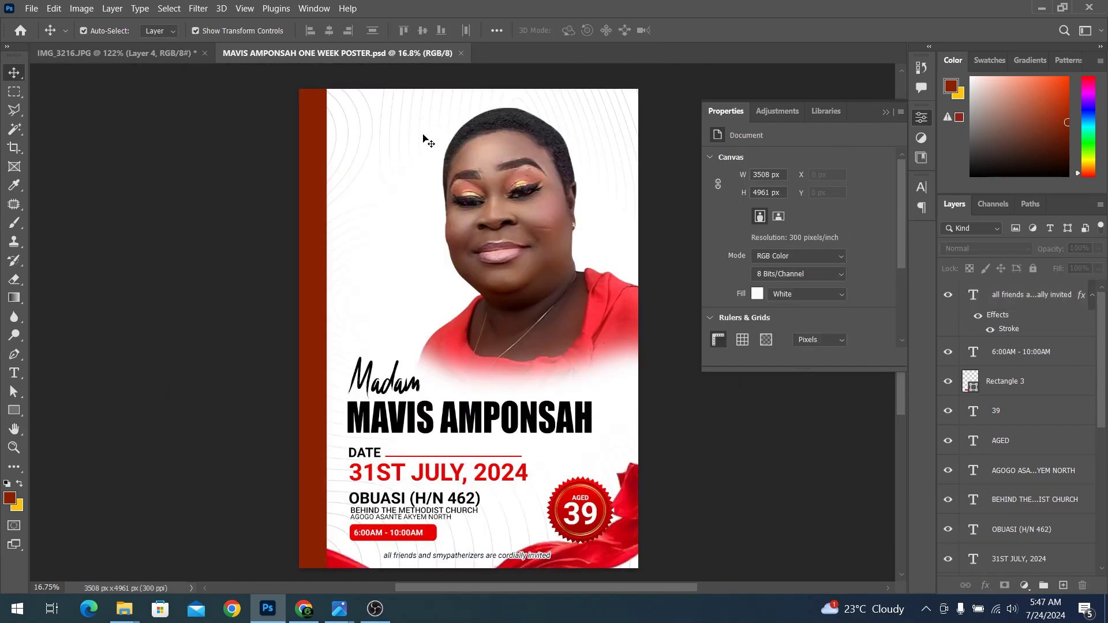
Add the text ONE WEEK near the poster's top-left corner
{"action": "scroll", "coordinate": [426, 141], "scroll_direction": "up", "scroll_amount": 3}
{"action": "scroll", "coordinate": [304, 168], "scroll_direction": "up", "scroll_amount": 2}
{"action": "key", "text": "t"}
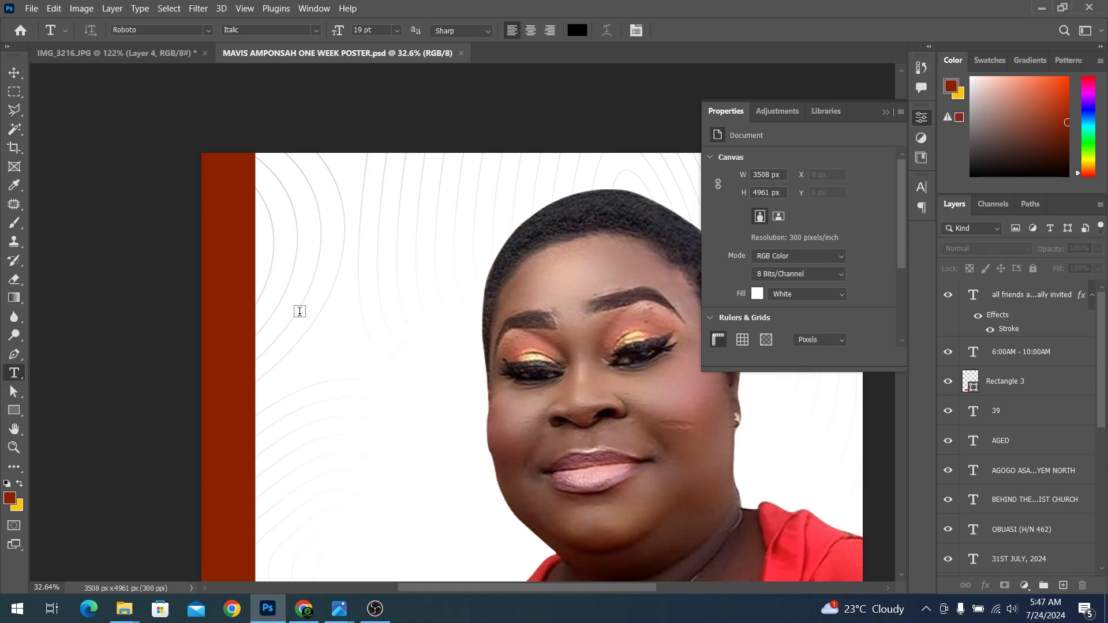
{"action": "left_click", "coordinate": [295, 304]}
{"action": "type", "text": "ONE WEEK"}
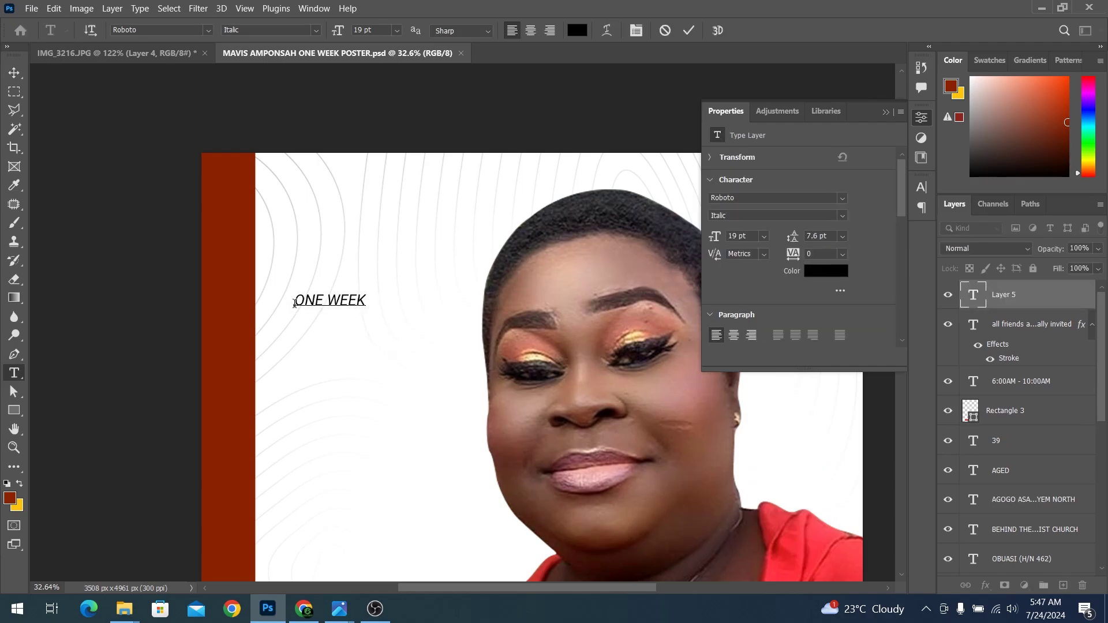
{"action": "key", "text": "Escape"}
{"action": "scroll", "coordinate": [384, 265], "scroll_direction": "down", "scroll_amount": 3}
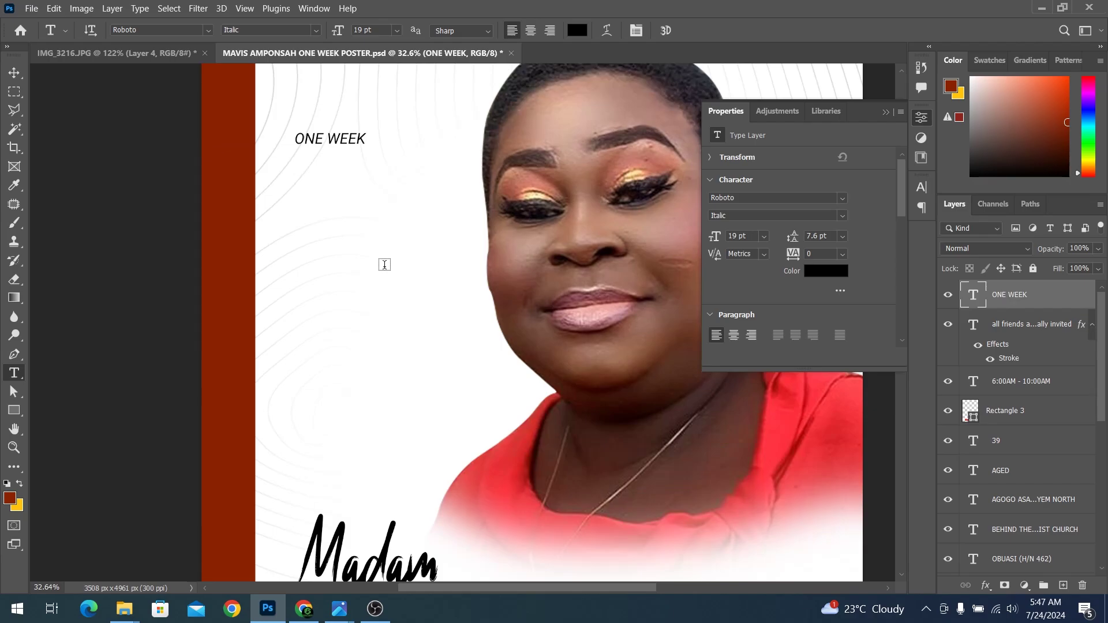
{"action": "scroll", "coordinate": [315, 155], "scroll_direction": "up", "scroll_amount": 2}
Duplicate ONE WEEK below itself and retype the copy as Observation, correcting the spelling
{"action": "left_click_drag", "start_coordinate": [335, 131], "coordinate": [335, 164]}
{"action": "triple_click", "coordinate": [335, 164]}
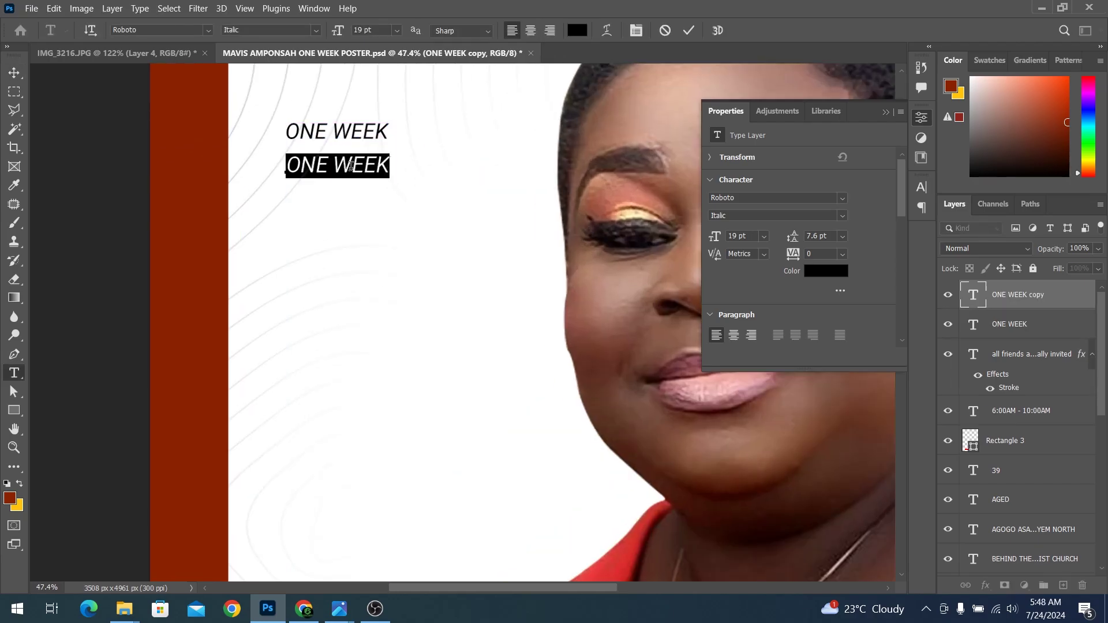
{"action": "type", "text": "Ober "}
{"action": "type", "text": "ion"}
{"action": "double_click", "coordinate": [351, 167]}
{"action": "right_click", "coordinate": [350, 167]}
{"action": "left_click", "coordinate": [424, 285]}
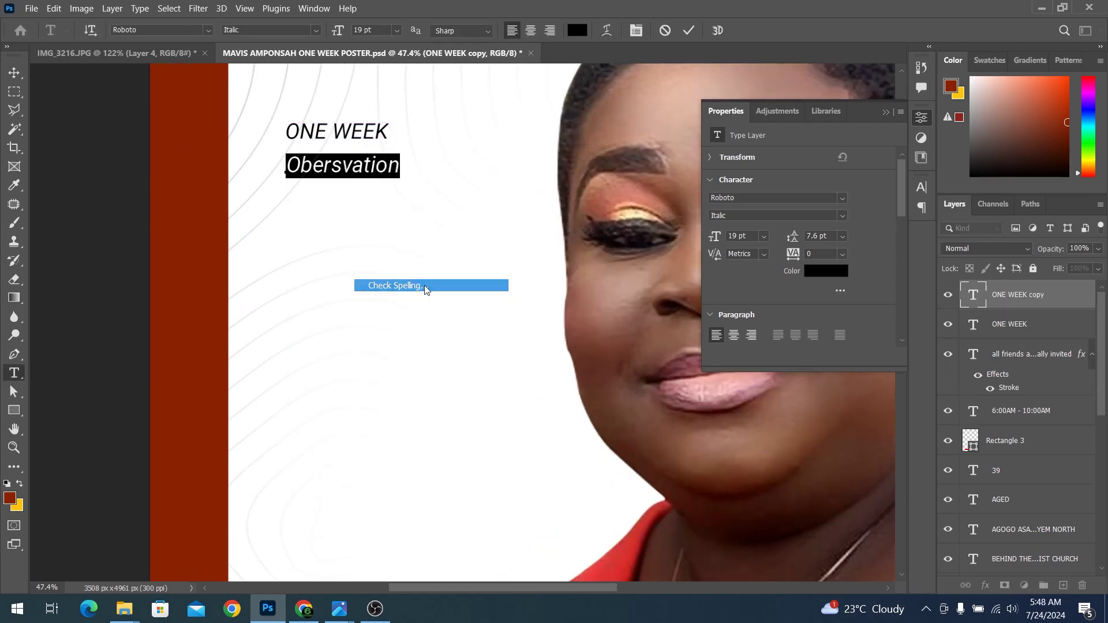
{"action": "left_click", "coordinate": [657, 223]}
{"action": "key", "text": "Return"}
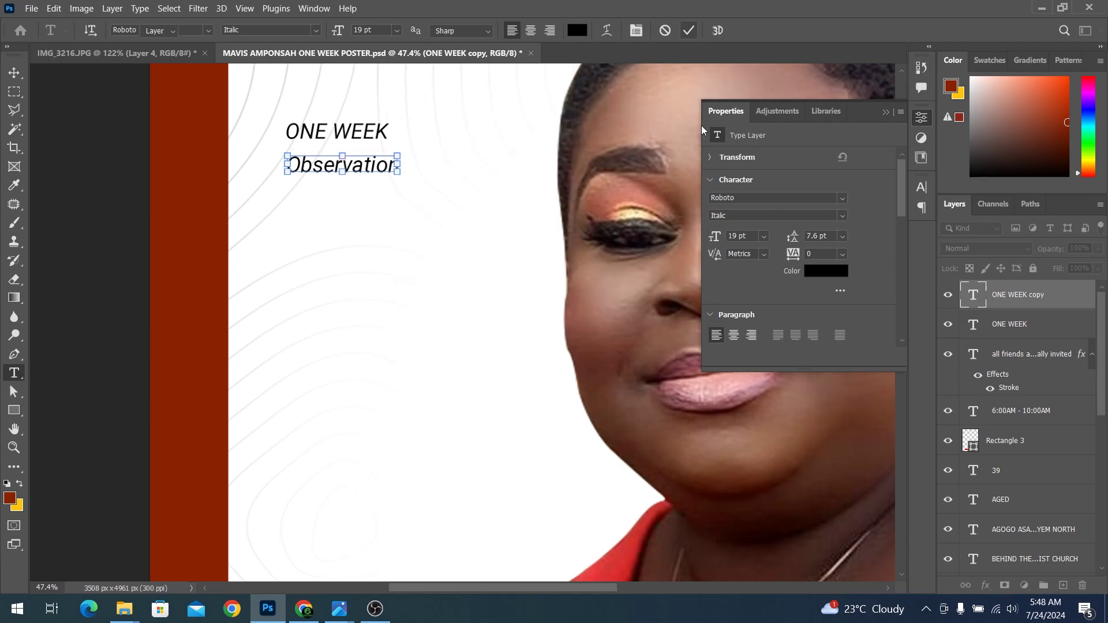
Set Observation in the Rockybilly script font, enlarge it, and shift ONE WEEK right
{"action": "left_click", "coordinate": [842, 198]}
{"action": "left_click", "coordinate": [822, 278]}
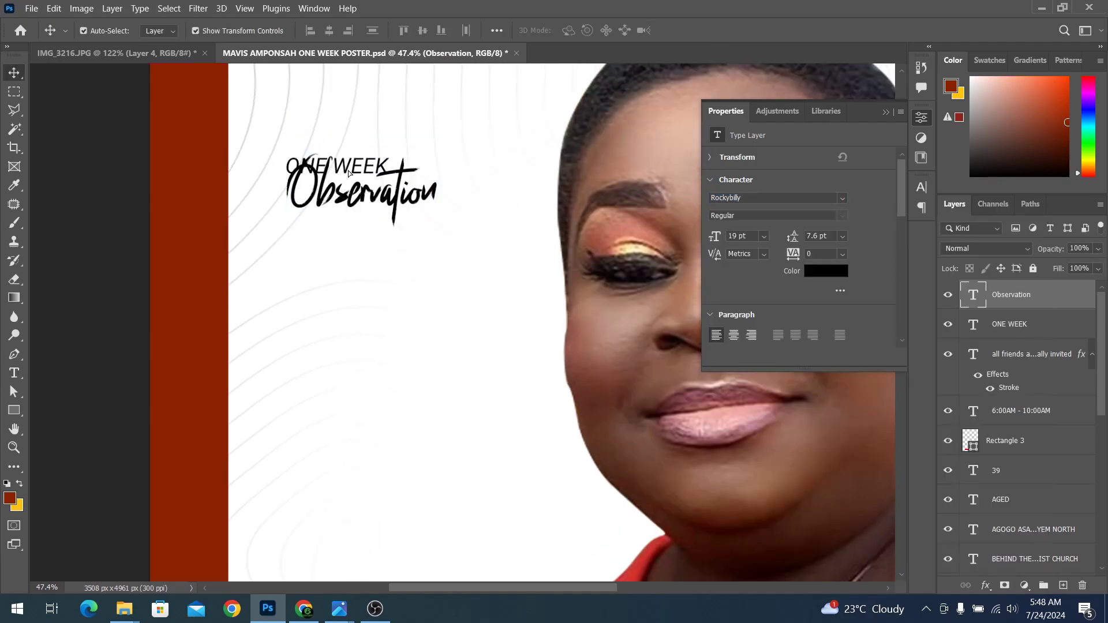
{"action": "left_click_drag", "start_coordinate": [421, 190], "coordinate": [462, 152]}
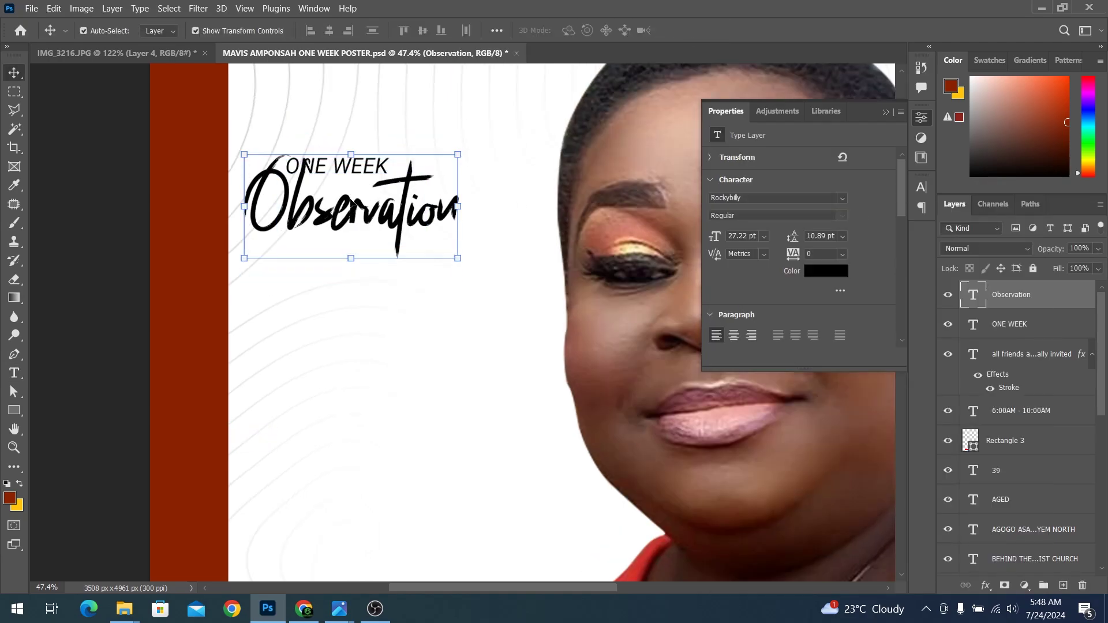
{"action": "left_click_drag", "start_coordinate": [334, 168], "coordinate": [470, 186]}
Make ONE WEEK bold italic orange and scale it to span Observation
{"action": "left_click", "coordinate": [842, 198]}
{"action": "key", "text": "Escape"}
{"action": "left_click_drag", "start_coordinate": [384, 166], "coordinate": [349, 173]}
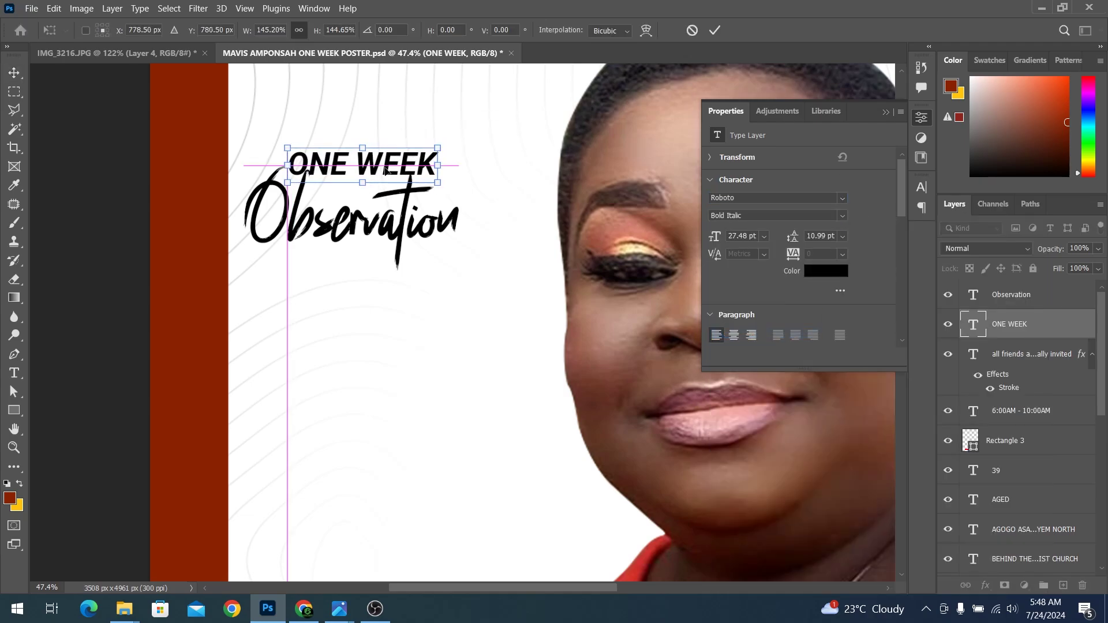
{"action": "scroll", "coordinate": [388, 176], "scroll_direction": "down", "scroll_amount": 3}
{"action": "left_click", "coordinate": [826, 271]}
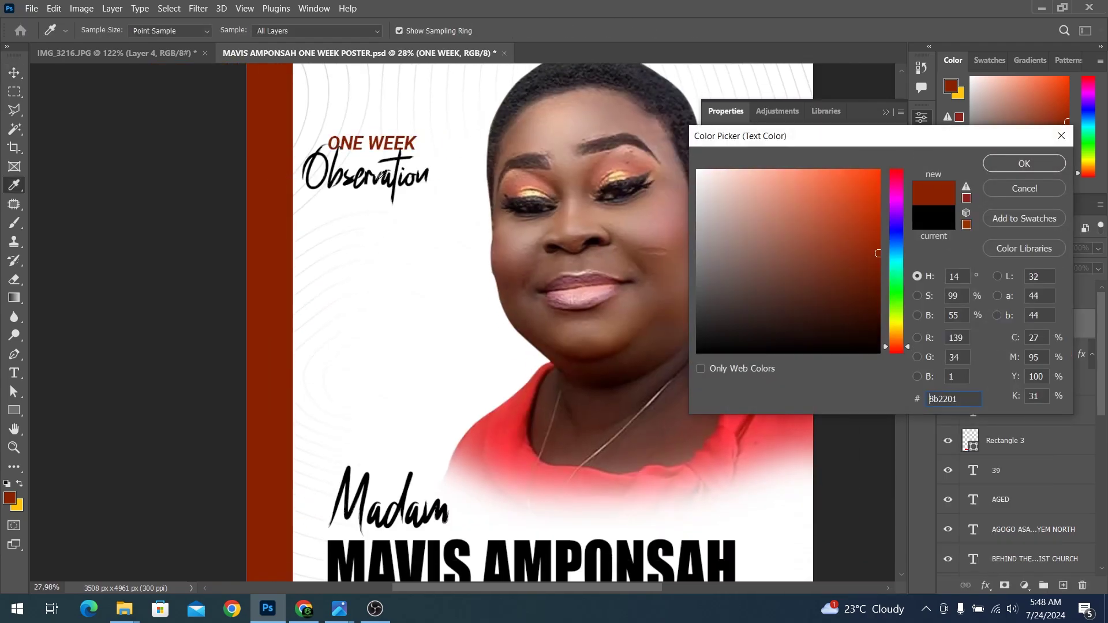
{"action": "left_click", "coordinate": [783, 429]}
{"action": "key", "text": "Return"}
{"action": "scroll", "coordinate": [347, 144], "scroll_direction": "up", "scroll_amount": 3}
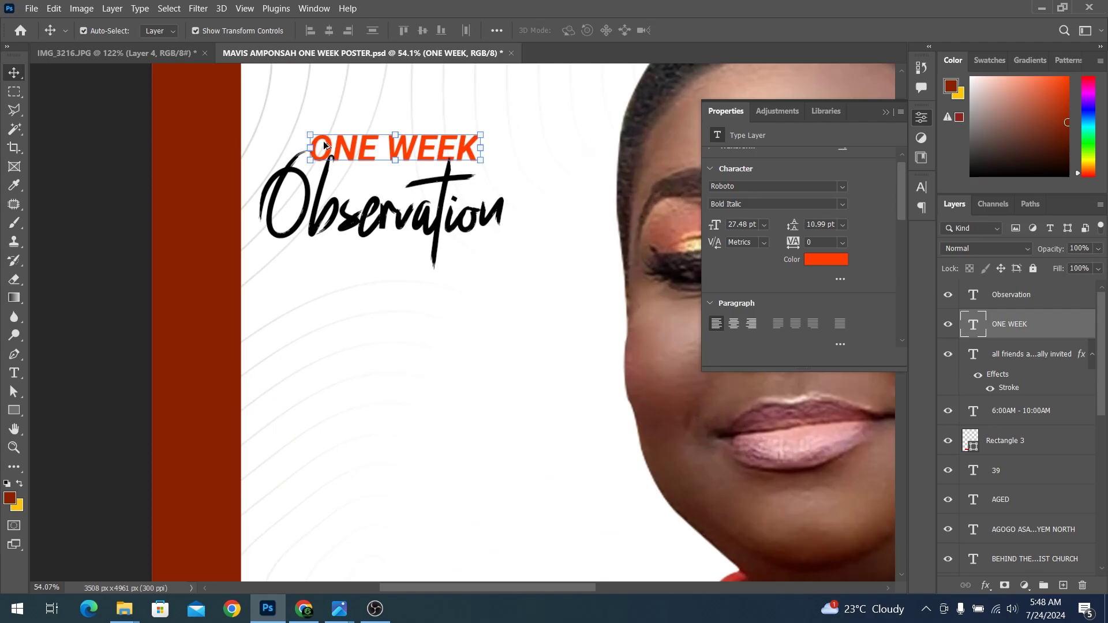
{"action": "scroll", "coordinate": [353, 156], "scroll_direction": "up", "scroll_amount": 2}
{"action": "key", "text": "ctrl+t"}
{"action": "key", "text": "Return"}
{"action": "key", "text": "ctrl+0"}
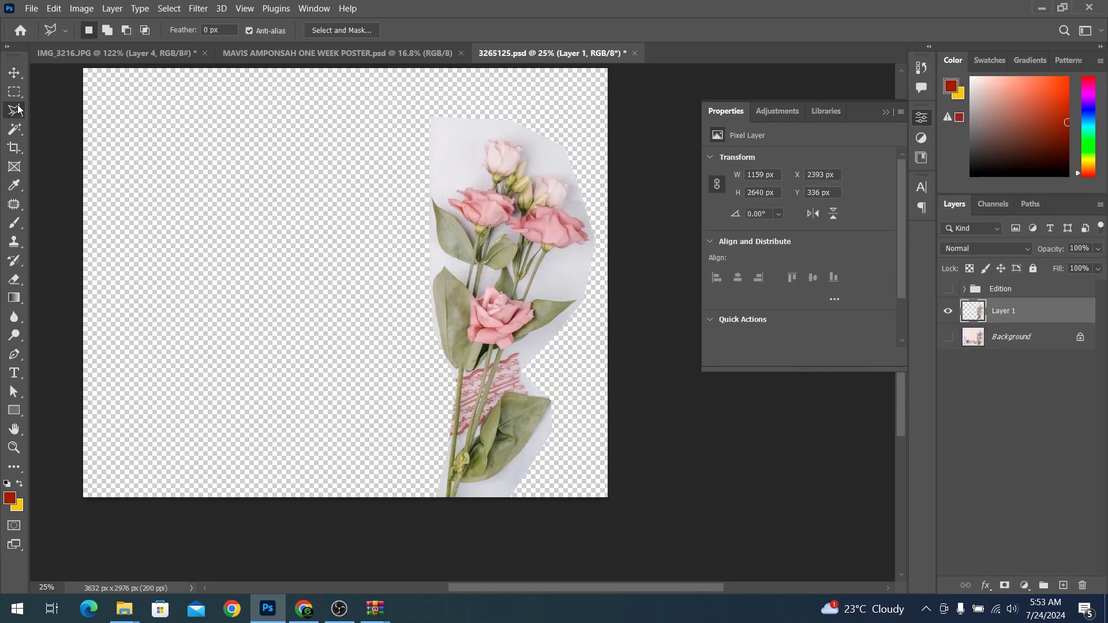
Copy the bouquet to a new layer via Object Selection, then reselect the original flower layer
{"action": "right_click", "coordinate": [14, 128]}
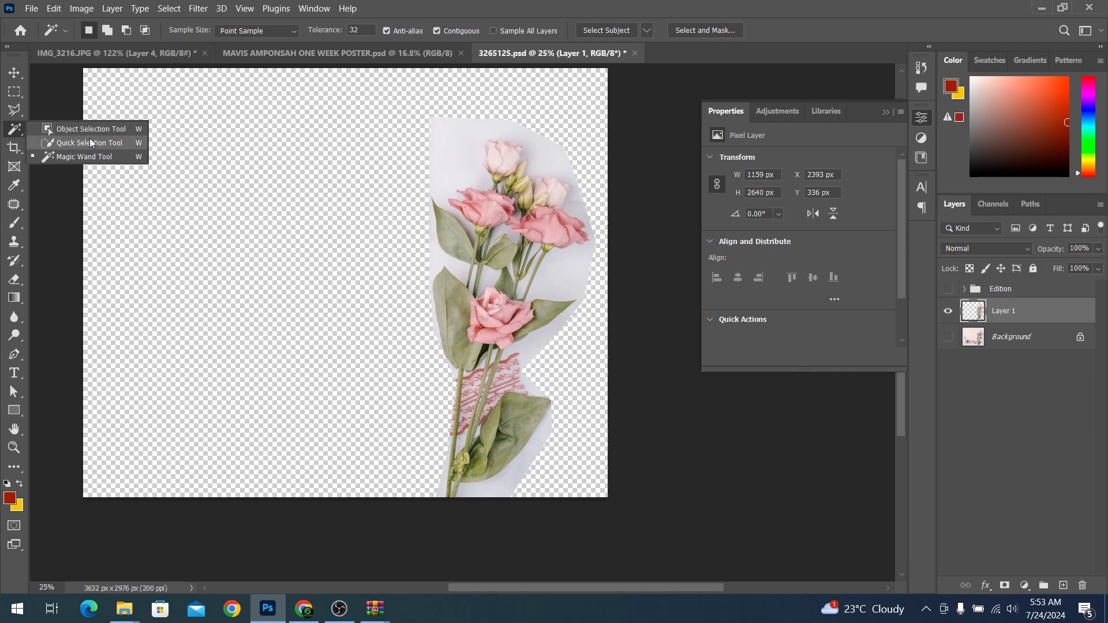
{"action": "left_click", "coordinate": [75, 127]}
{"action": "left_click_drag", "start_coordinate": [423, 127], "coordinate": [585, 497]}
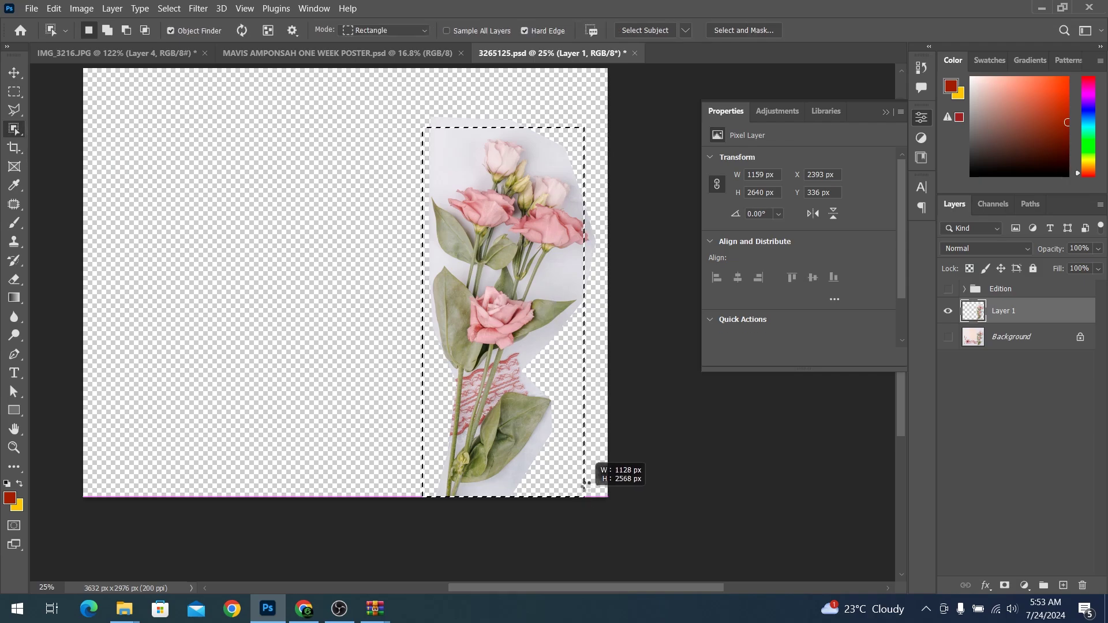
{"action": "left_click_drag", "start_coordinate": [585, 483], "coordinate": [585, 485]}
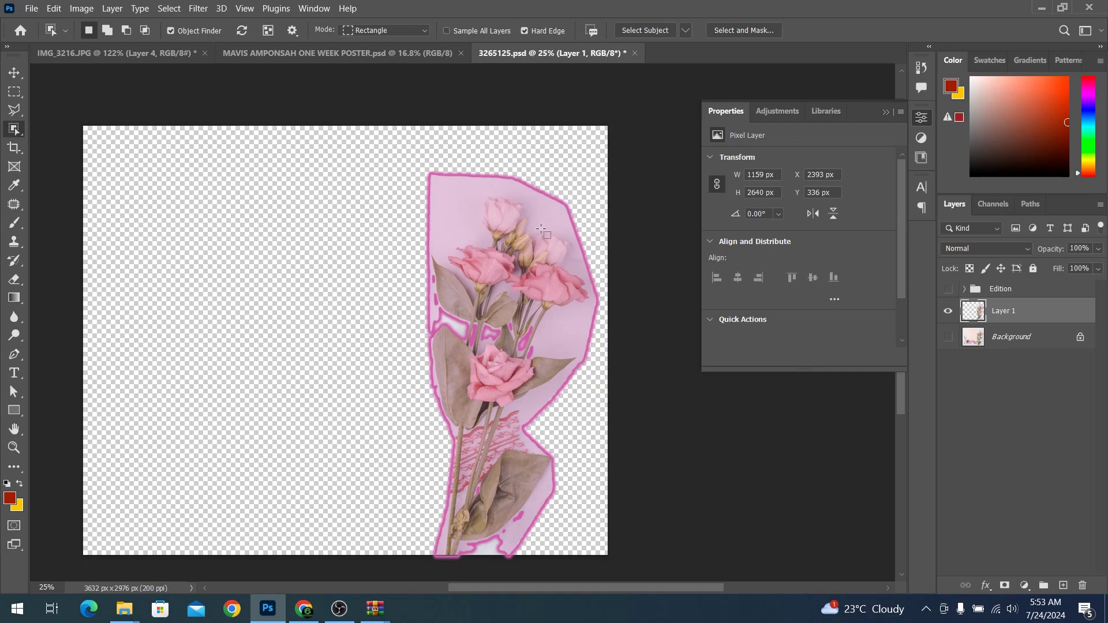
{"action": "left_click", "coordinate": [504, 274]}
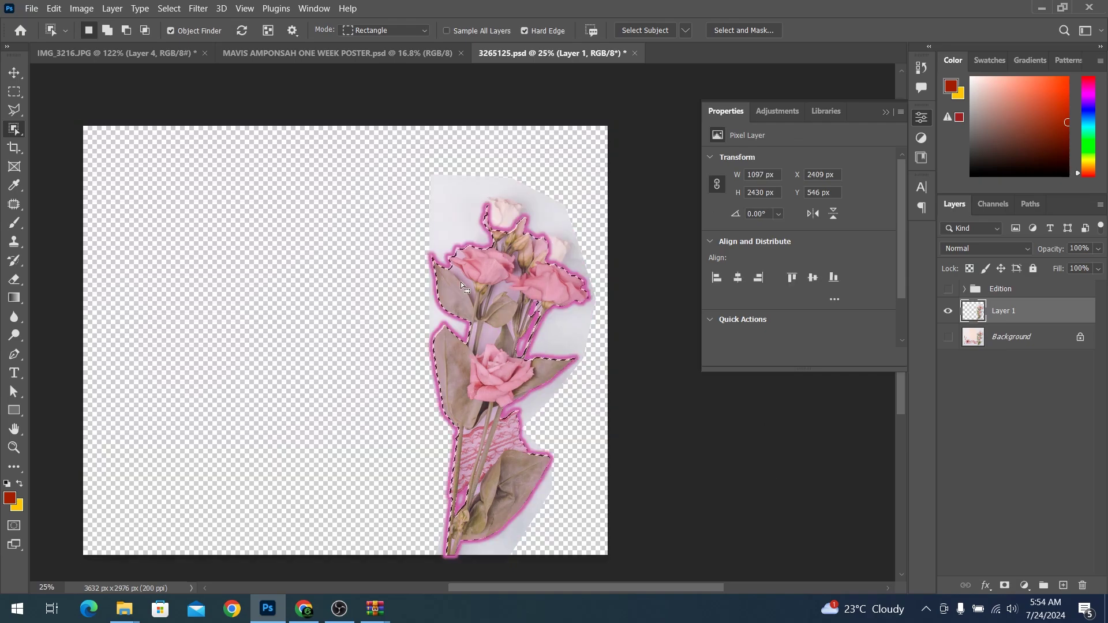
{"action": "key", "text": "ctrl+j"}
{"action": "key", "text": "ctrl+plus"}
{"action": "key", "text": "v"}
{"action": "left_click", "coordinate": [948, 337]}
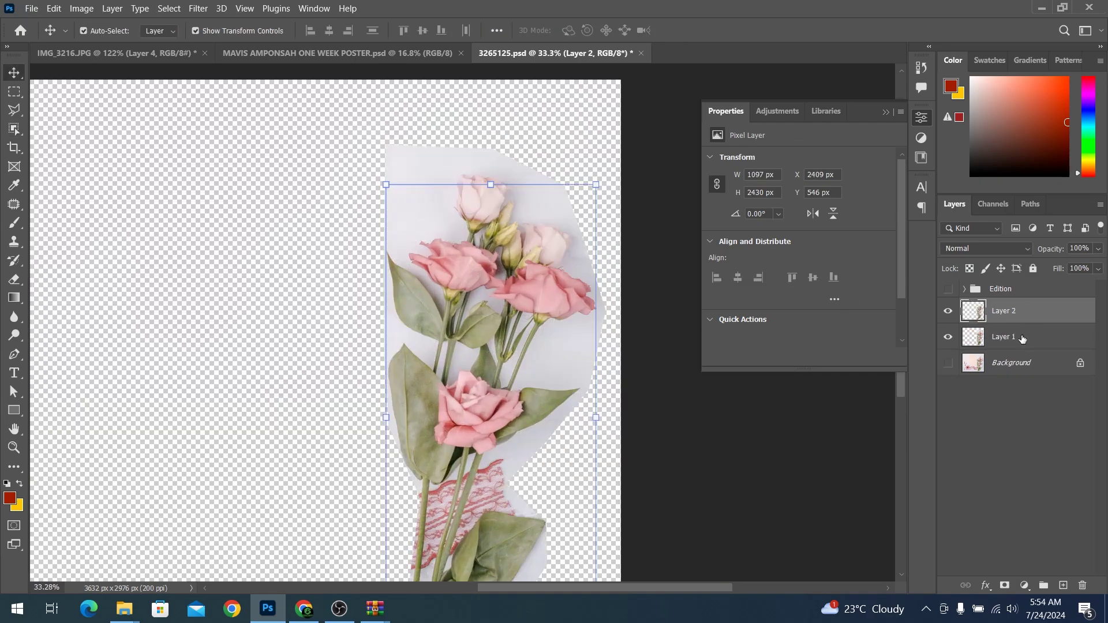
{"action": "left_click", "coordinate": [1004, 337]}
Start a Pen path around the top rose, its petals and the bud tip
{"action": "key", "text": "p"}
{"action": "scroll", "coordinate": [349, 300], "scroll_direction": "up", "scroll_amount": 5}
{"action": "left_click", "coordinate": [348, 336]}
{"action": "left_click", "coordinate": [349, 272]}
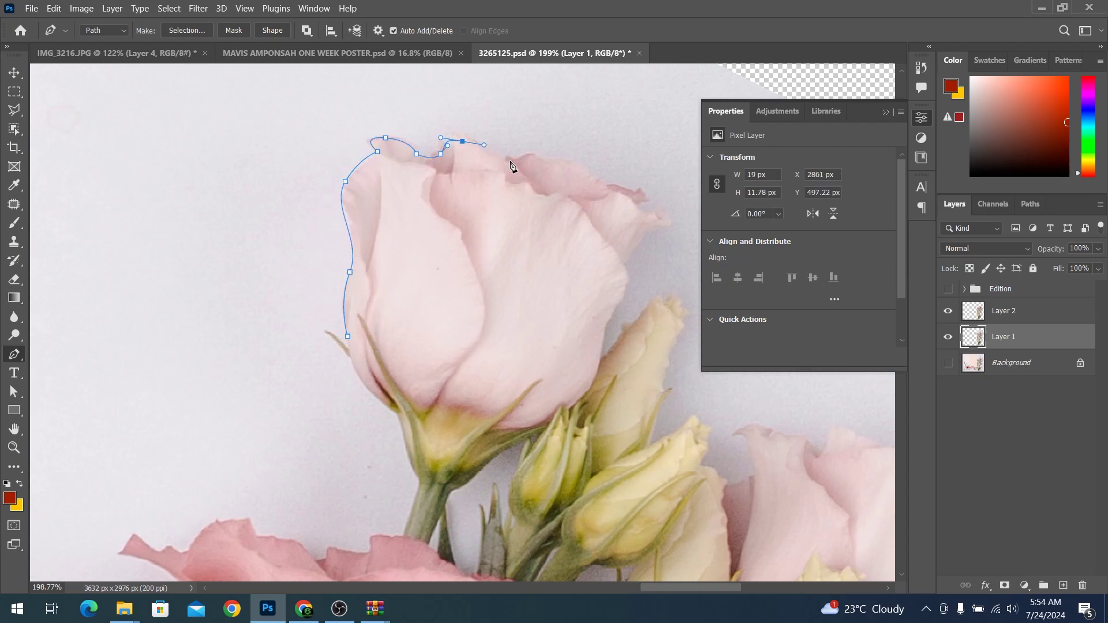
{"action": "scroll", "coordinate": [604, 342], "scroll_direction": "right", "scroll_amount": 3}
{"action": "left_click", "coordinate": [511, 354]}
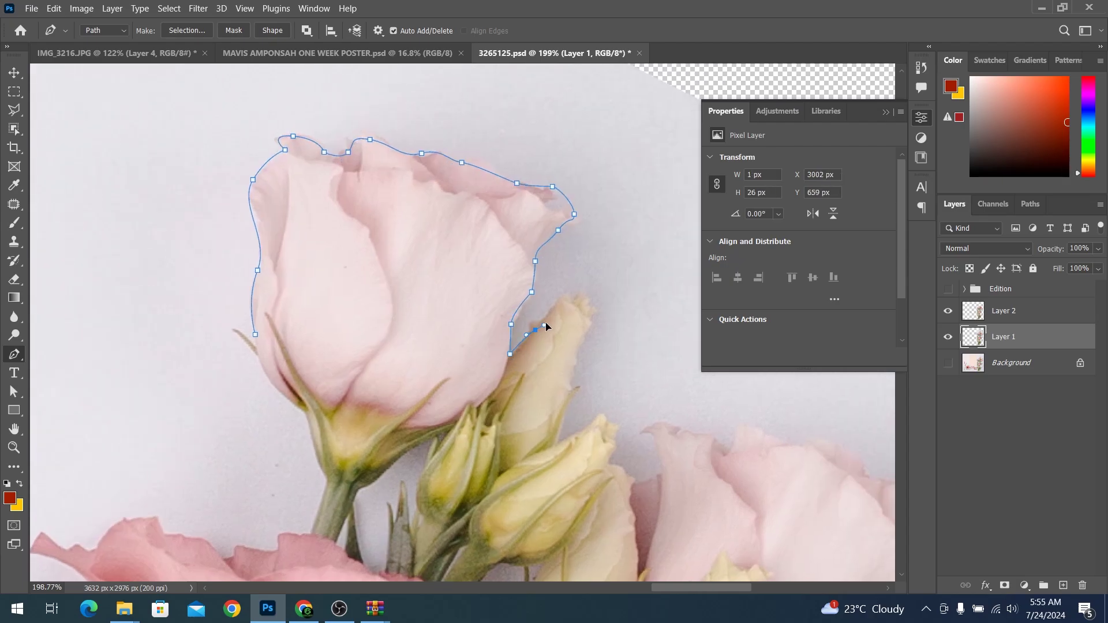
{"action": "left_click", "coordinate": [611, 463]}
{"action": "left_click_drag", "start_coordinate": [631, 479], "coordinate": [634, 489]}
{"action": "scroll", "coordinate": [474, 397], "scroll_direction": "down", "scroll_amount": 3}
{"action": "scroll", "coordinate": [474, 397], "scroll_direction": "right", "scroll_amount": 7}
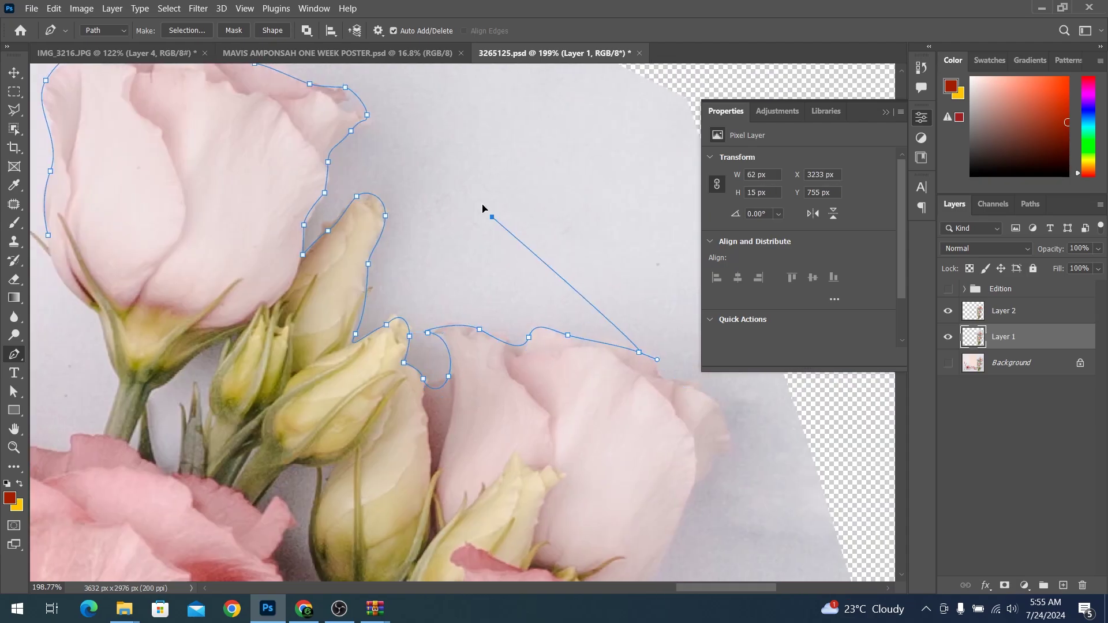
{"action": "scroll", "coordinate": [483, 207], "scroll_direction": "down", "scroll_amount": 7}
{"action": "scroll", "coordinate": [483, 208], "scroll_direction": "right", "scroll_amount": 9}
Close the path around the lower roses, then copy the selected flowers to a new layer
{"action": "left_click", "coordinate": [416, 172]}
{"action": "left_click", "coordinate": [433, 300]}
{"action": "scroll", "coordinate": [433, 300], "scroll_direction": "down", "scroll_amount": 5}
{"action": "scroll", "coordinate": [416, 268], "scroll_direction": "up", "scroll_amount": 5}
{"action": "left_click_drag", "start_coordinate": [420, 234], "coordinate": [405, 254]}
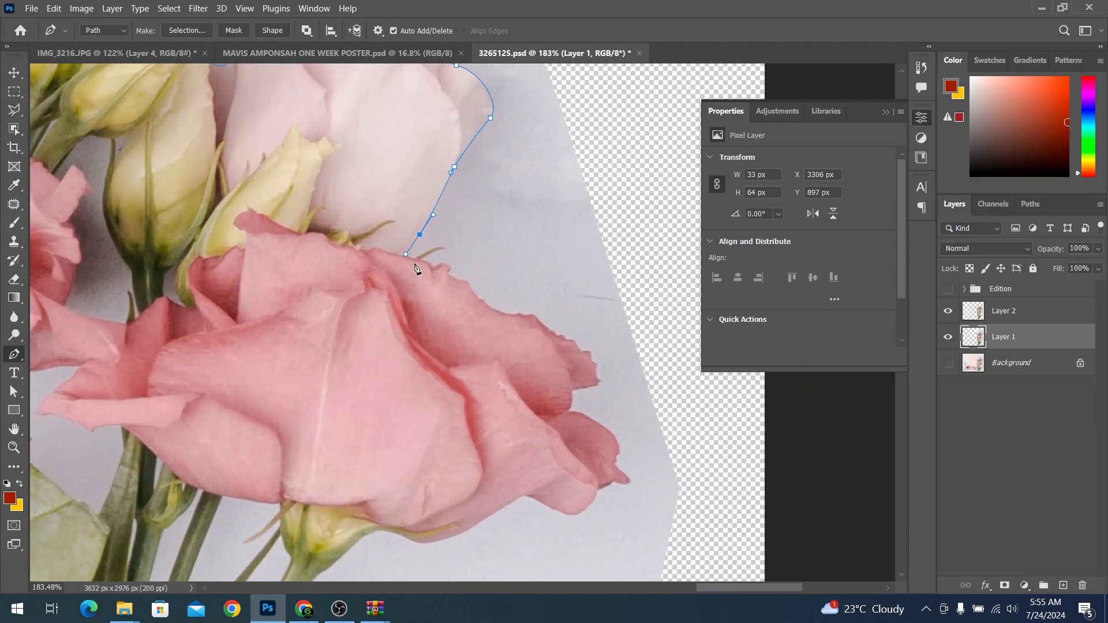
{"action": "scroll", "coordinate": [493, 316], "scroll_direction": "down", "scroll_amount": 5}
{"action": "key", "text": "ctrl+Return"}
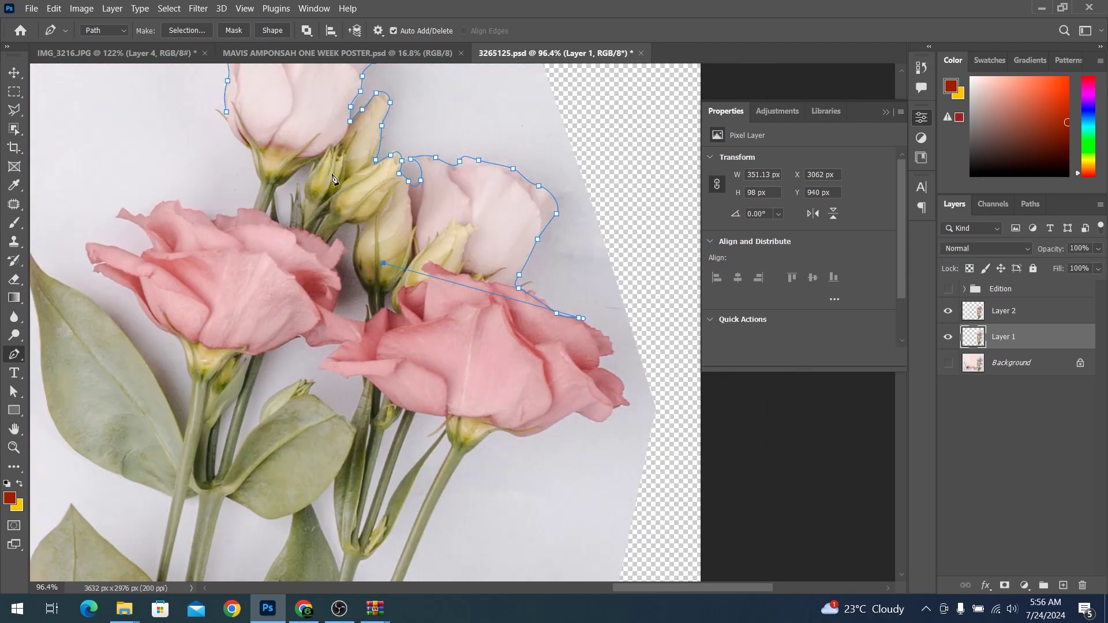
{"action": "key", "text": "ctrl+j"}
Hide the original flower photo, delete the extra copy, and cut the lace above the leaf
{"action": "left_click", "coordinate": [948, 363]}
{"action": "scroll", "coordinate": [502, 247], "scroll_direction": "up", "scroll_amount": 3}
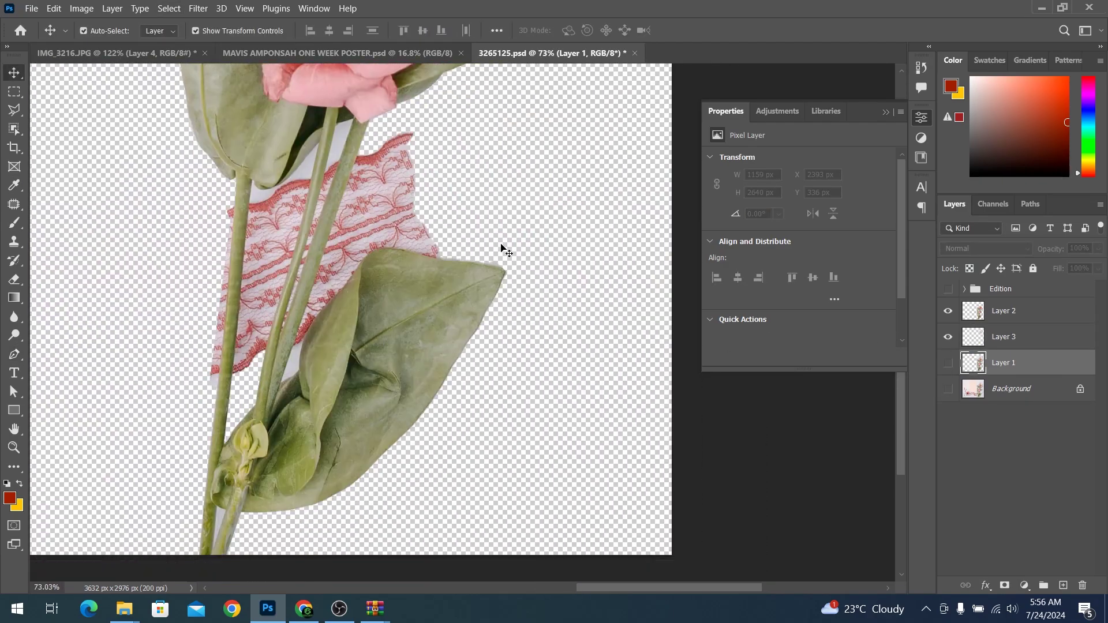
{"action": "key", "text": "Delete"}
{"action": "key", "text": "l"}
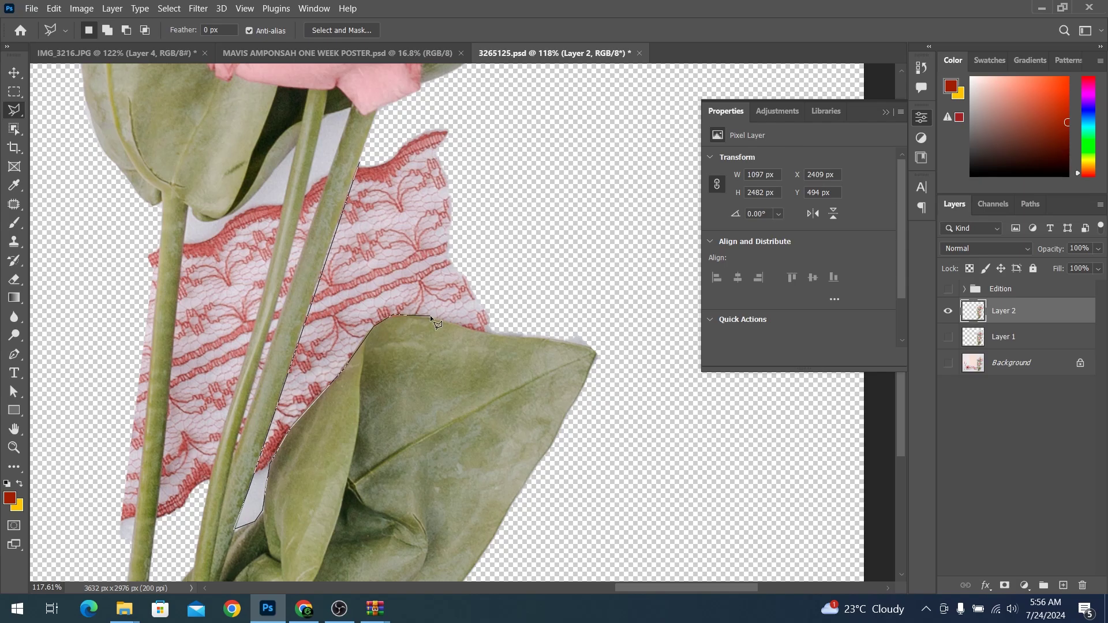
{"action": "left_click", "coordinate": [495, 73]}
{"action": "double_click", "coordinate": [518, 185]}
{"action": "key", "text": "Delete"}
Delete the lace strip between the stems with the Polygonal Lasso
{"action": "left_click", "coordinate": [209, 496]}
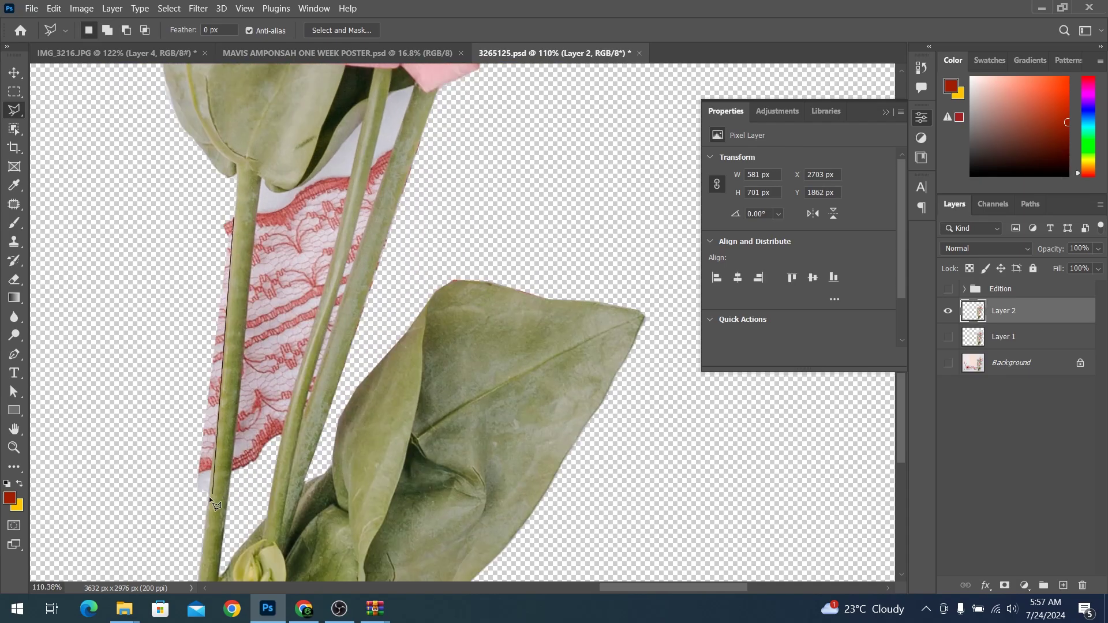
{"action": "left_click", "coordinate": [182, 217]}
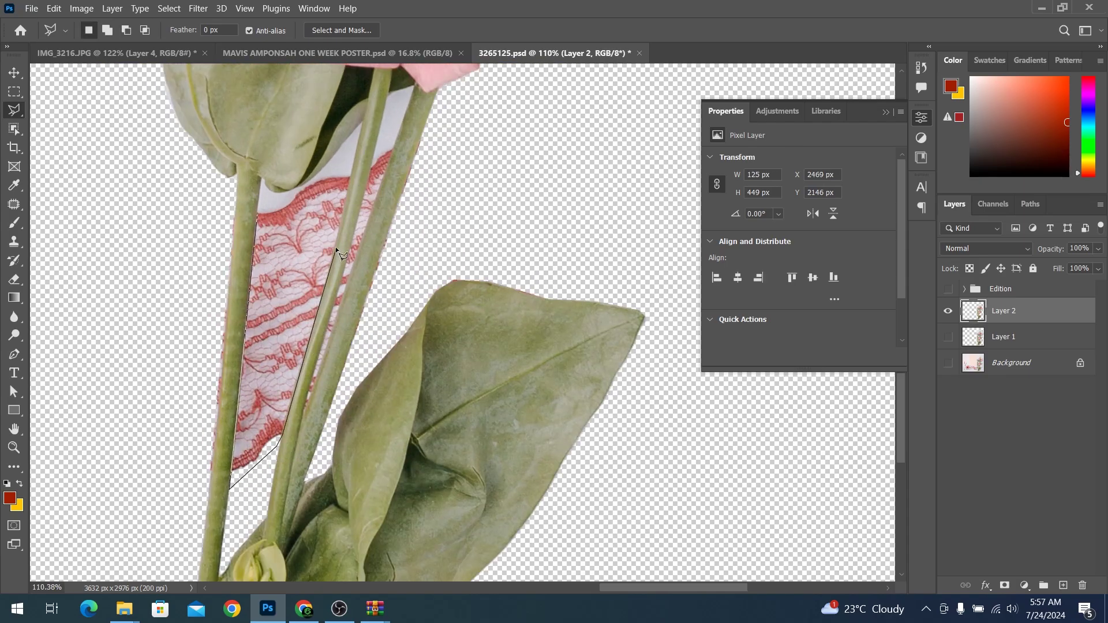
{"action": "left_click", "coordinate": [259, 200]}
{"action": "key", "text": "Delete"}
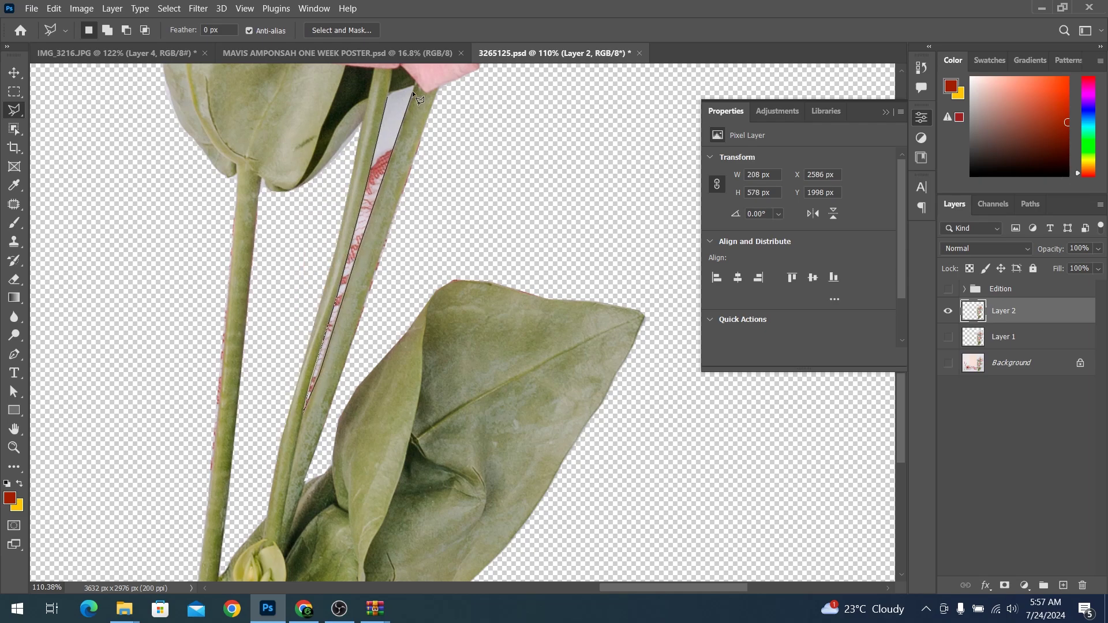
{"action": "scroll", "coordinate": [404, 89], "scroll_direction": "down", "scroll_amount": 5}
{"action": "scroll", "coordinate": [581, 337], "scroll_direction": "up", "scroll_amount": 3}
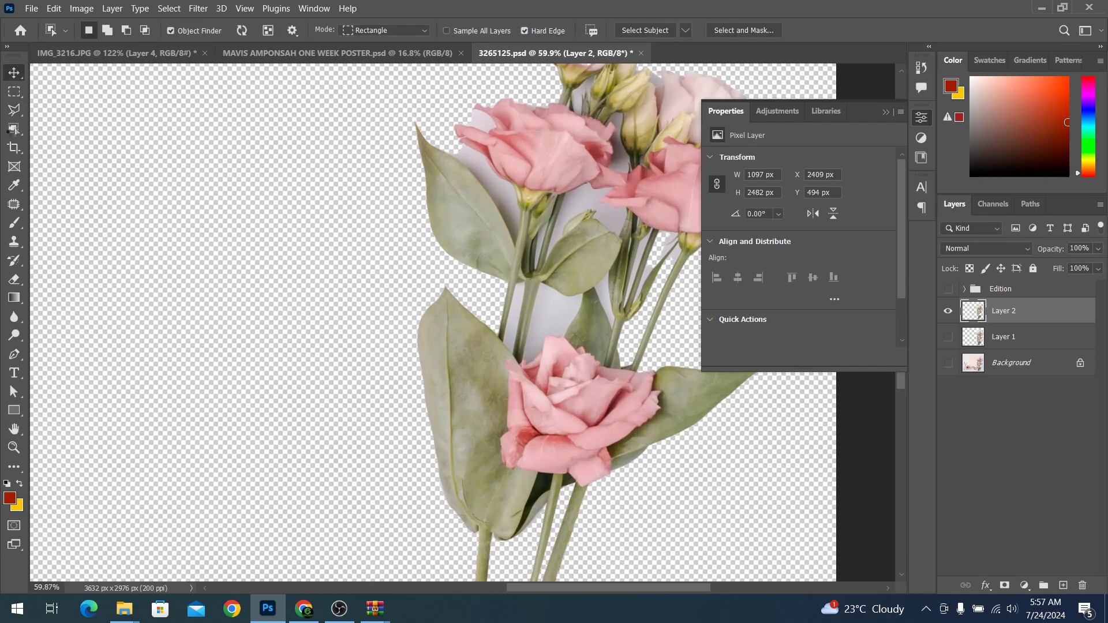
Magic Wand-delete four grey background patches, then drag the cutout to the poster tab
{"action": "key", "text": "w"}
{"action": "left_click", "coordinate": [538, 287], "text": "shift"}
{"action": "left_click", "coordinate": [584, 225], "text": "shift"}
{"action": "left_click", "coordinate": [473, 173], "text": "shift"}
{"action": "scroll", "coordinate": [578, 202], "scroll_direction": "up", "scroll_amount": 1}
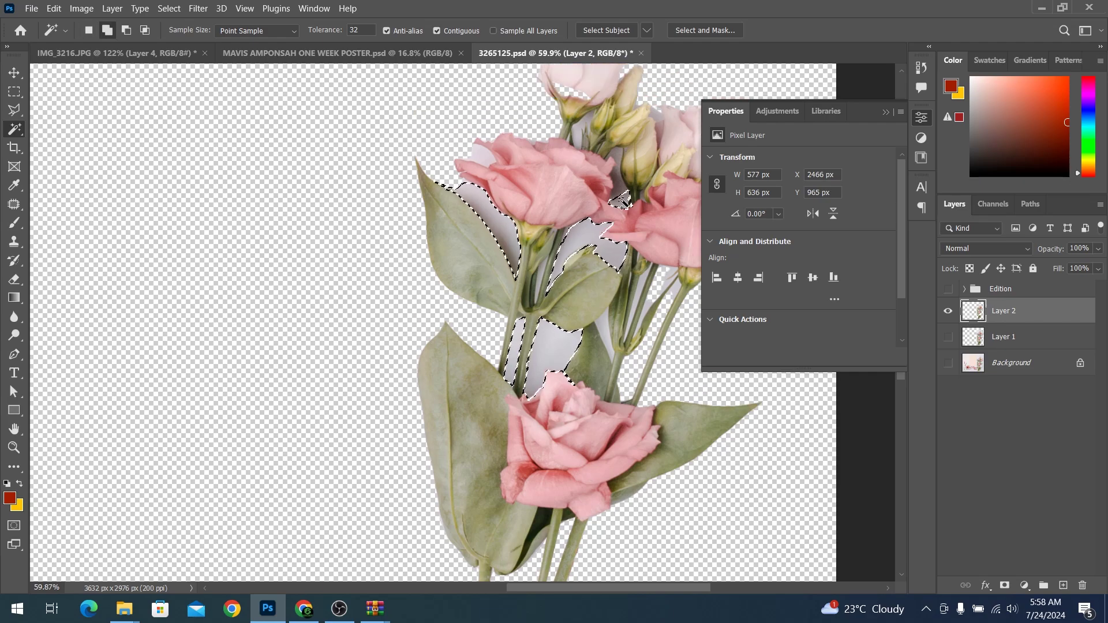
{"action": "left_click", "coordinate": [621, 173], "text": "shift"}
{"action": "key", "text": "Delete"}
{"action": "scroll", "coordinate": [537, 323], "scroll_direction": "down", "scroll_amount": 5}
{"action": "key", "text": "v"}
{"action": "mouse_move", "coordinate": [520, 343]}
{"action": "left_mouse_down"}
{"action": "mouse_move", "coordinate": [379, 120]}
{"action": "mouse_move", "coordinate": [370, 75]}
{"action": "left_mouse_up"}
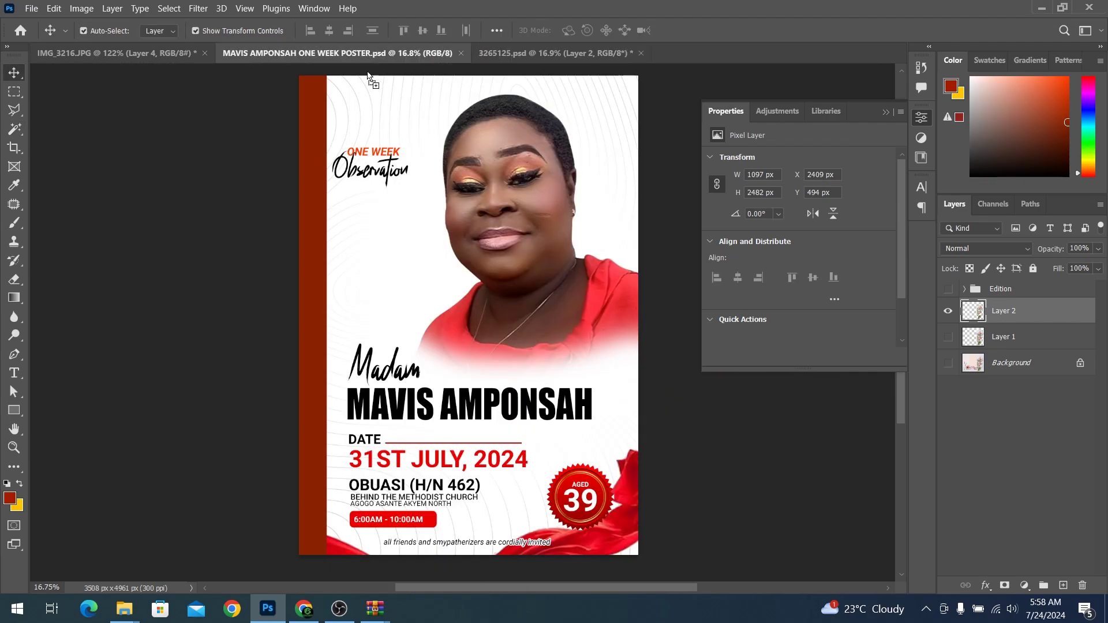
Drop the bouquet onto the poster, shrinking and tilting it down-left
{"action": "left_click_drag", "start_coordinate": [376, 263], "coordinate": [403, 231]}
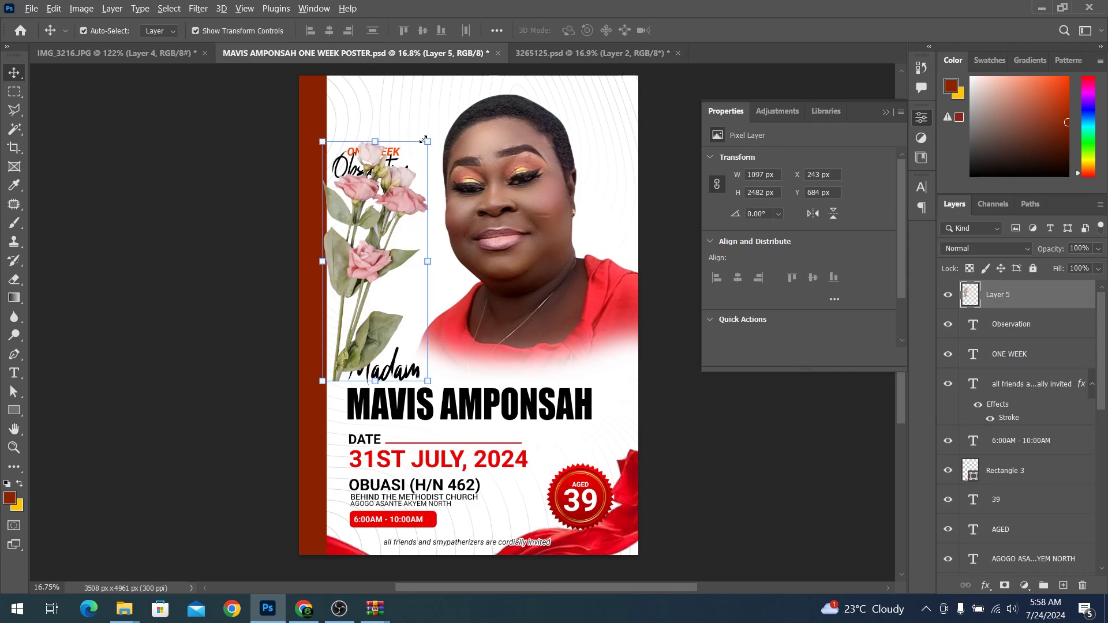
{"action": "mouse_move", "coordinate": [428, 141]}
{"action": "left_mouse_down"}
{"action": "mouse_move", "coordinate": [416, 169]}
{"action": "mouse_move", "coordinate": [458, 188]}
{"action": "mouse_move", "coordinate": [420, 213]}
{"action": "left_mouse_up"}
{"action": "left_click_drag", "start_coordinate": [384, 261], "coordinate": [375, 267]}
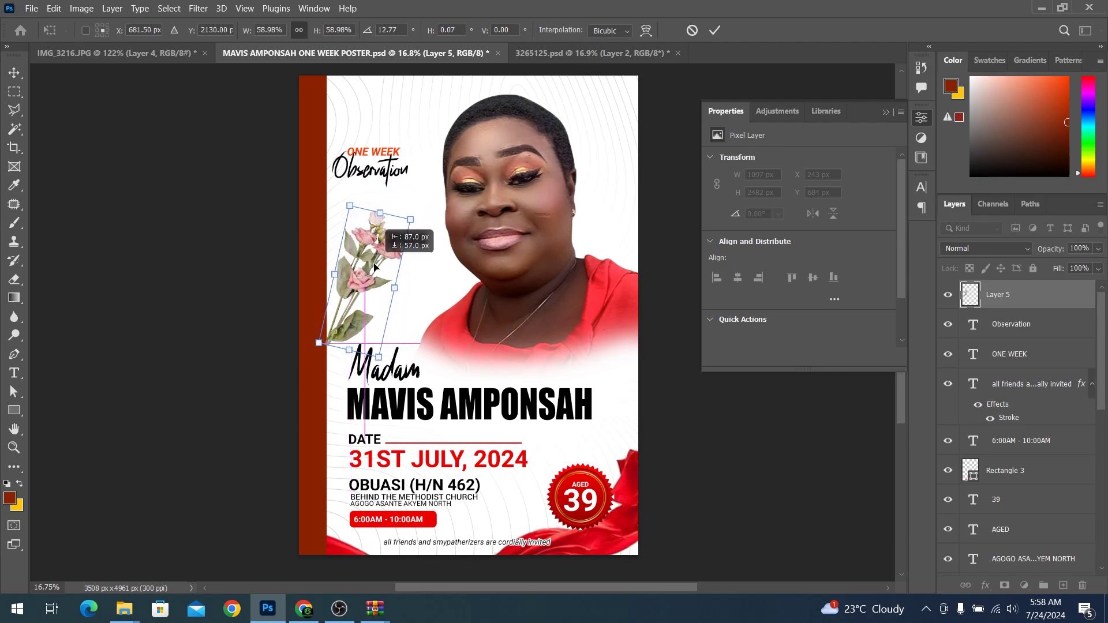
{"action": "left_click_drag", "start_coordinate": [446, 210], "coordinate": [446, 223]}
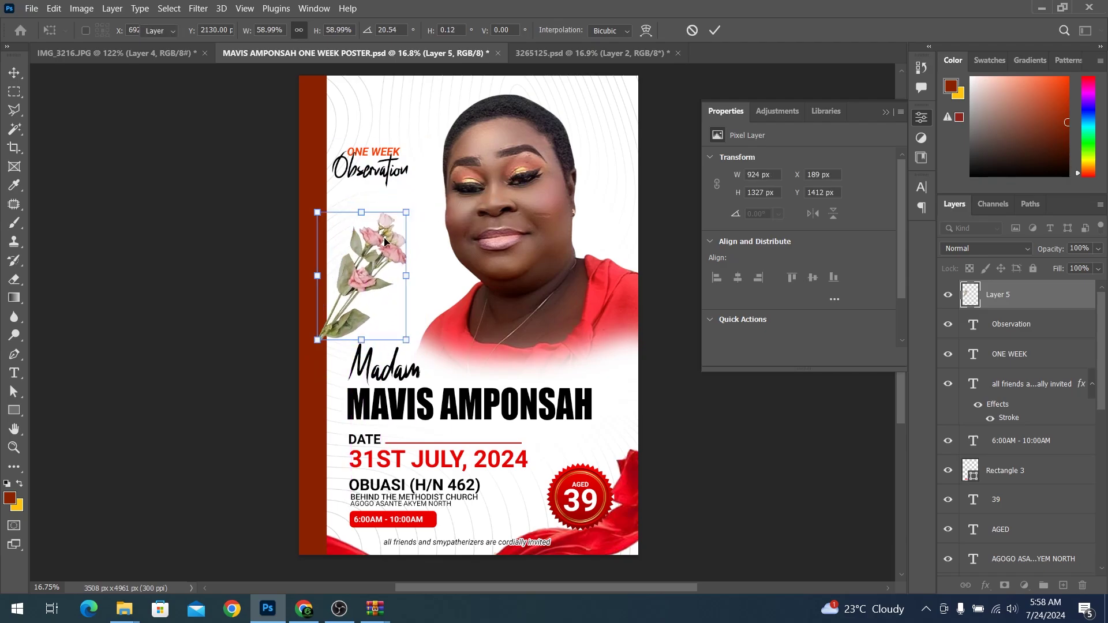
{"action": "key", "text": "Return"}
{"action": "left_click", "coordinate": [670, 254]}
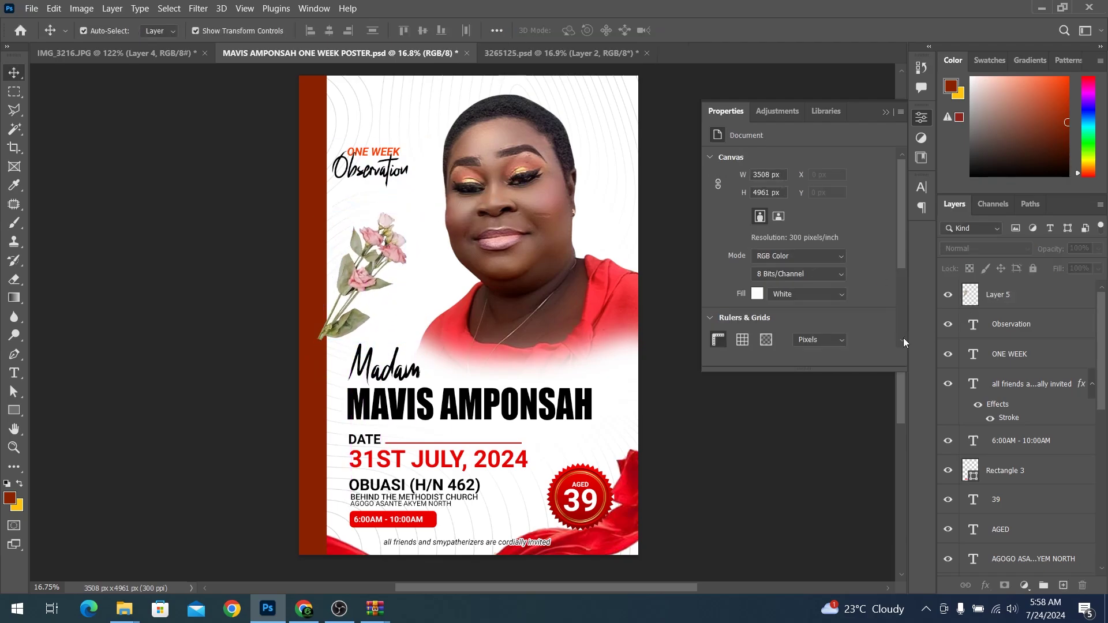
Send the bouquet lower in the layer stack and enlarge it beside the Observation heading
{"action": "left_click", "coordinate": [379, 283]}
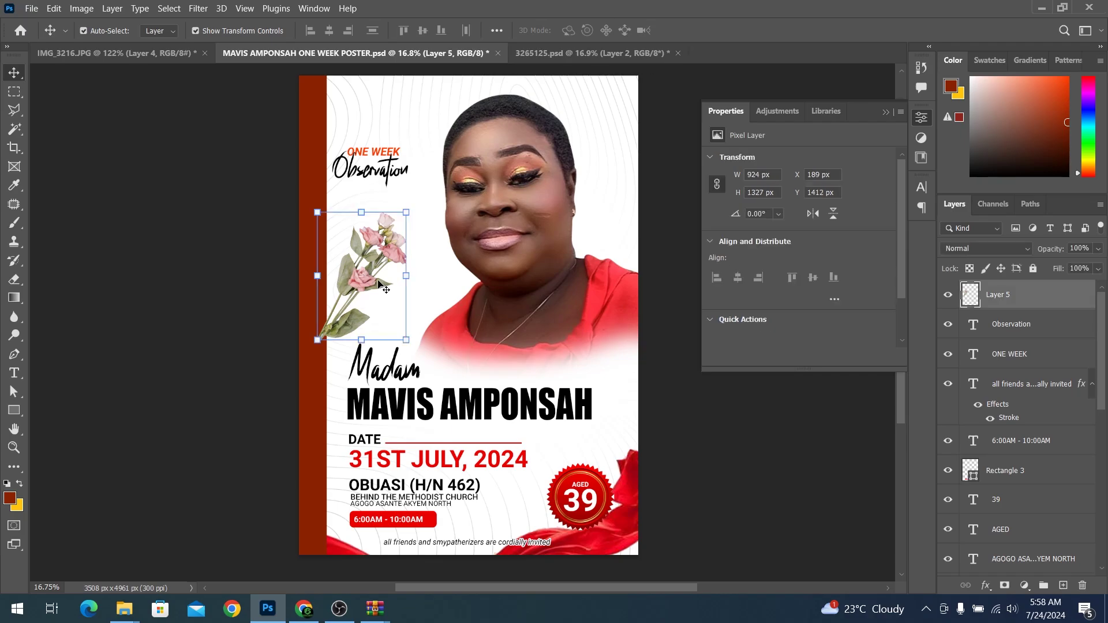
{"action": "key", "text": "ctrl+shift+bracketleft"}
{"action": "key", "text": "ctrl+bracketright"}
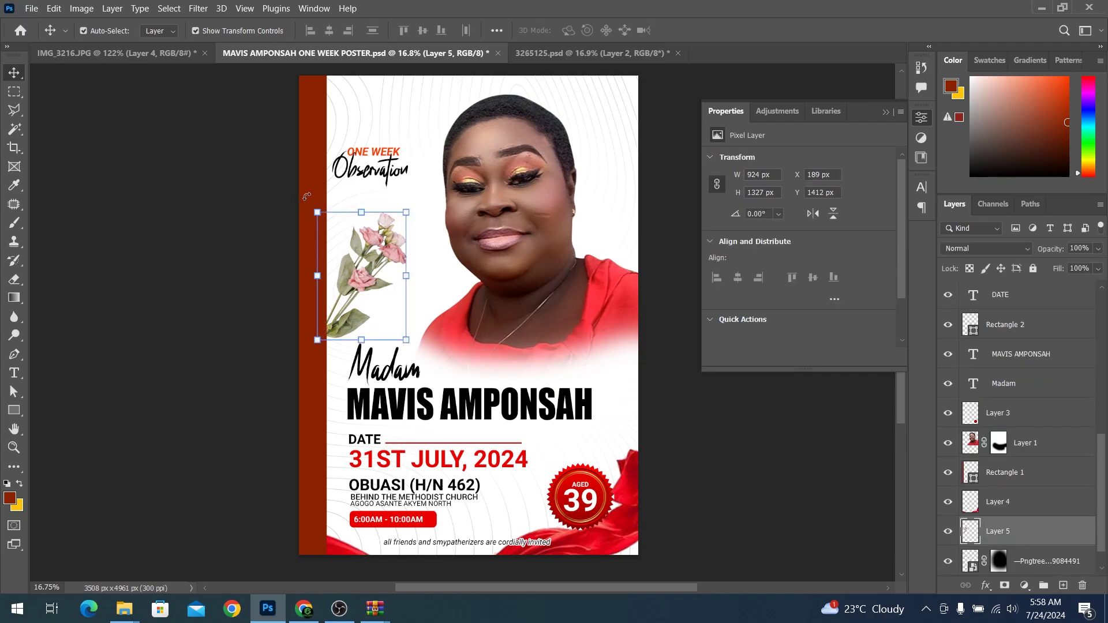
{"action": "left_click_drag", "start_coordinate": [410, 218], "coordinate": [420, 202]}
{"action": "left_click_drag", "start_coordinate": [385, 240], "coordinate": [382, 231]}
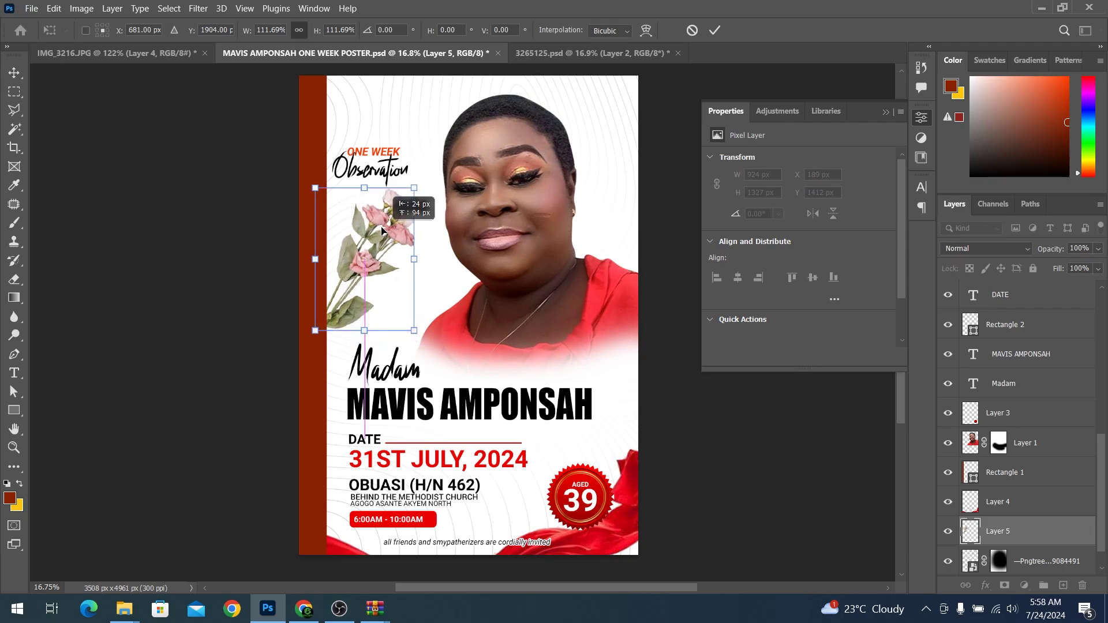
{"action": "key", "text": "Return"}
{"action": "scroll", "coordinate": [379, 219], "scroll_direction": "up", "scroll_amount": 2}
{"action": "left_click", "coordinate": [384, 224]}
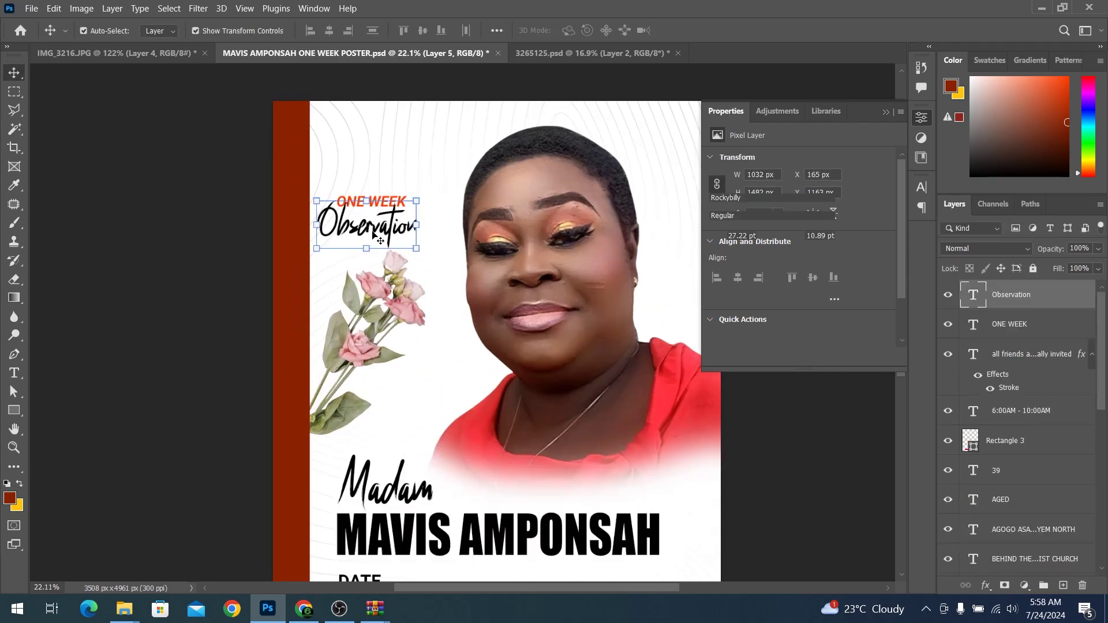
Enlarge the ONE WEEK and Observation headings and move them up and left
{"action": "scroll", "coordinate": [388, 196], "scroll_direction": "up", "scroll_amount": 2}
{"action": "double_click", "coordinate": [381, 207]}
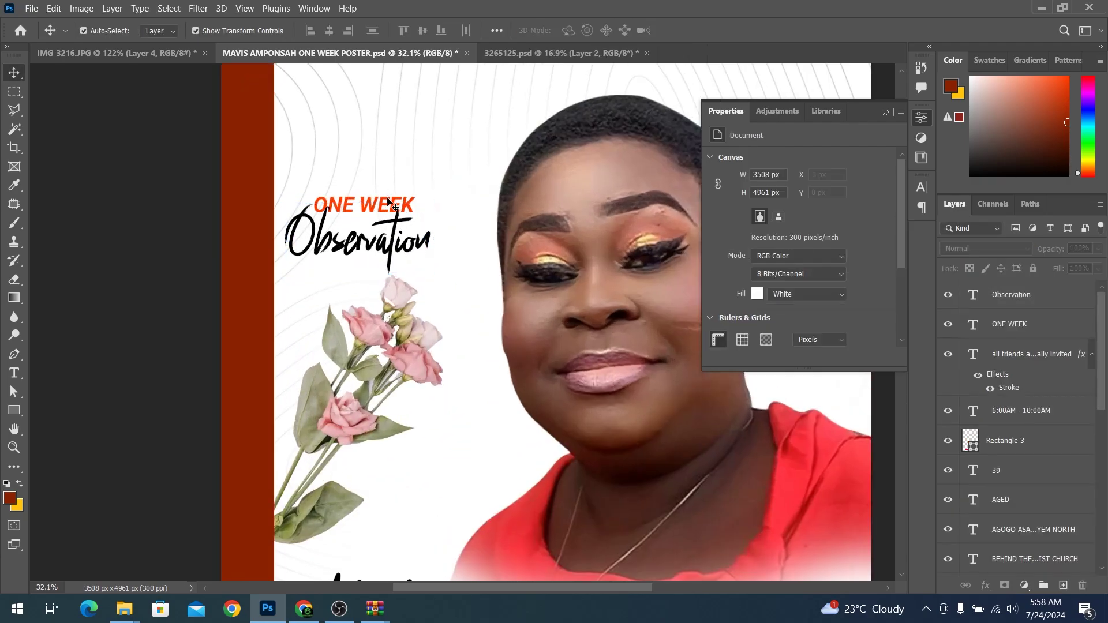
{"action": "left_click", "coordinate": [381, 213]}
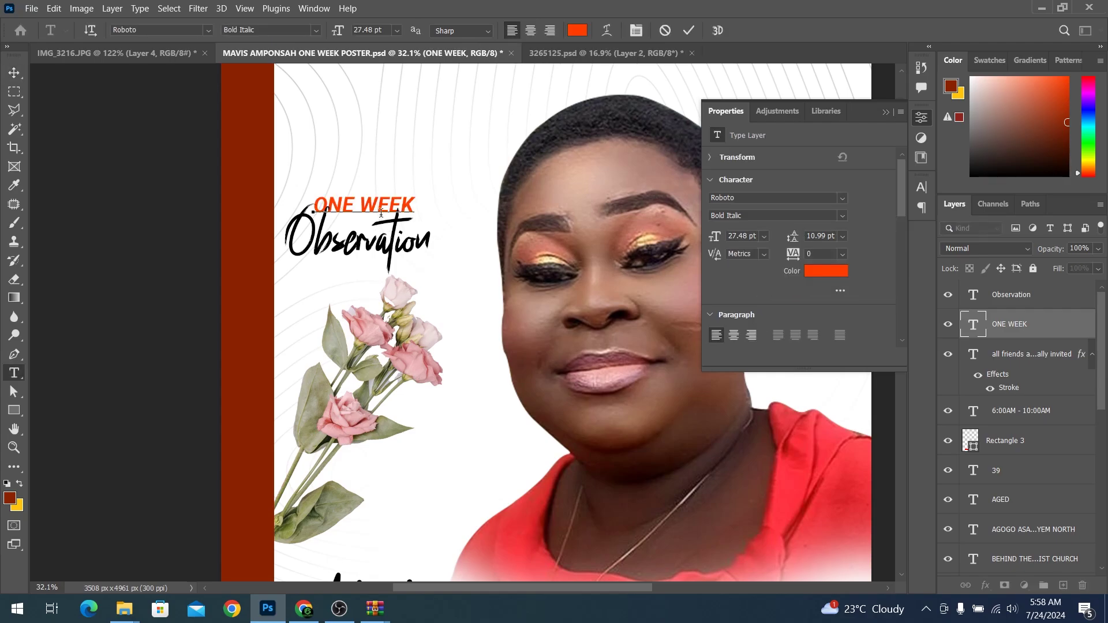
{"action": "left_click", "coordinate": [350, 252], "text": "ctrl+shift"}
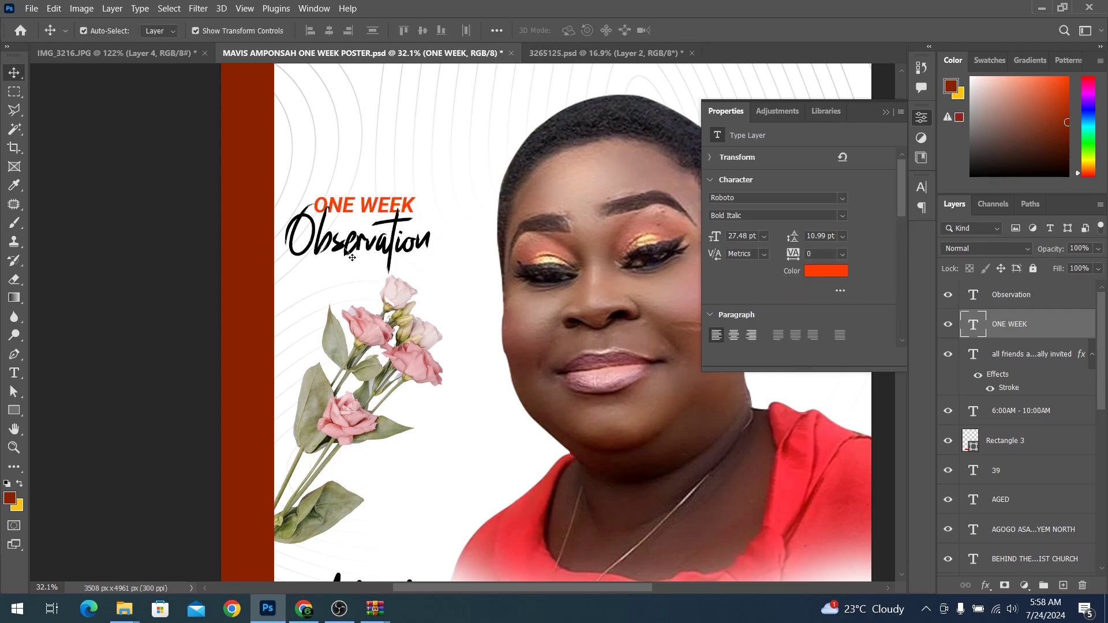
{"action": "left_click_drag", "start_coordinate": [430, 197], "coordinate": [460, 181]}
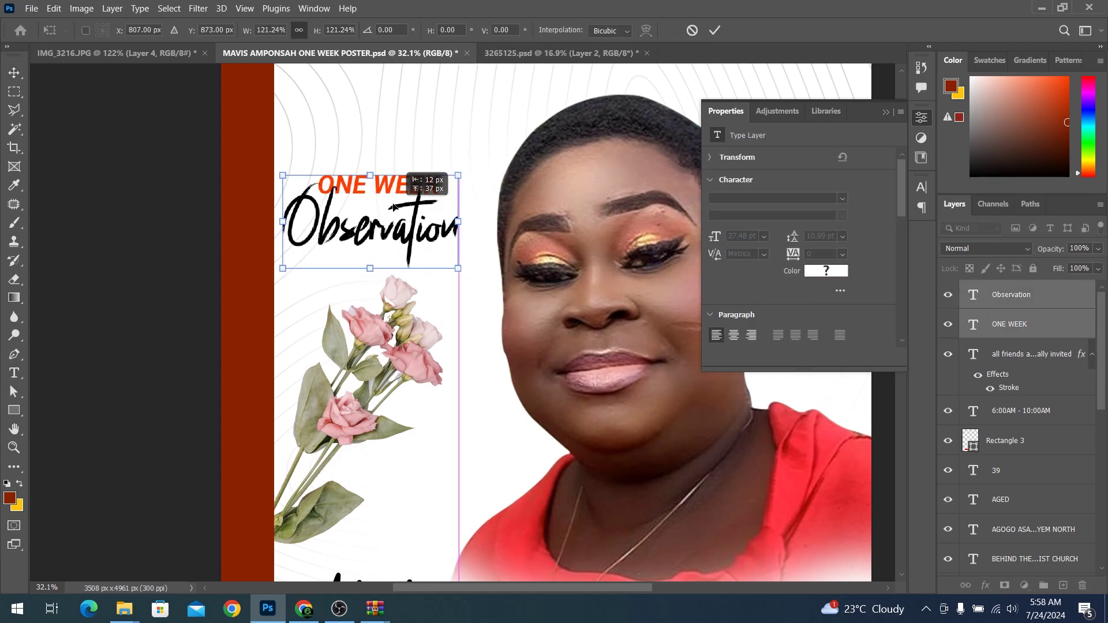
{"action": "left_click_drag", "start_coordinate": [401, 218], "coordinate": [383, 194]}
{"action": "left_click_drag", "start_coordinate": [448, 158], "coordinate": [469, 148]}
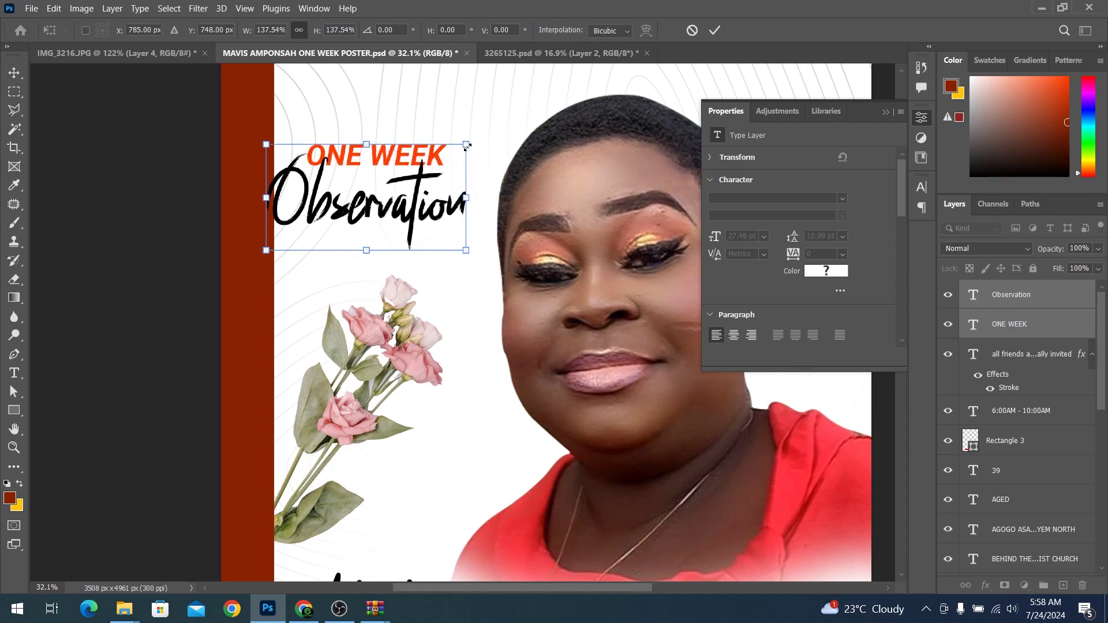
{"action": "scroll", "coordinate": [499, 236], "scroll_direction": "down", "scroll_amount": 3}
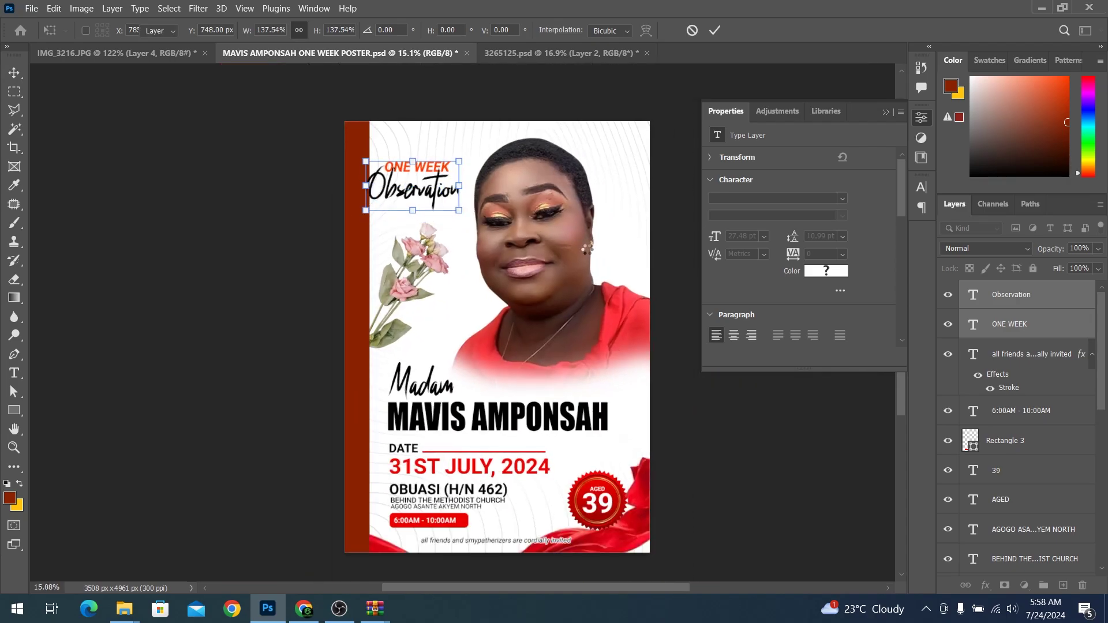
{"action": "key", "text": "Return"}
Try tilting the portrait photo slightly, then discard the rotation
{"action": "left_click", "coordinate": [576, 250]}
{"action": "key", "text": "ctrl+t"}
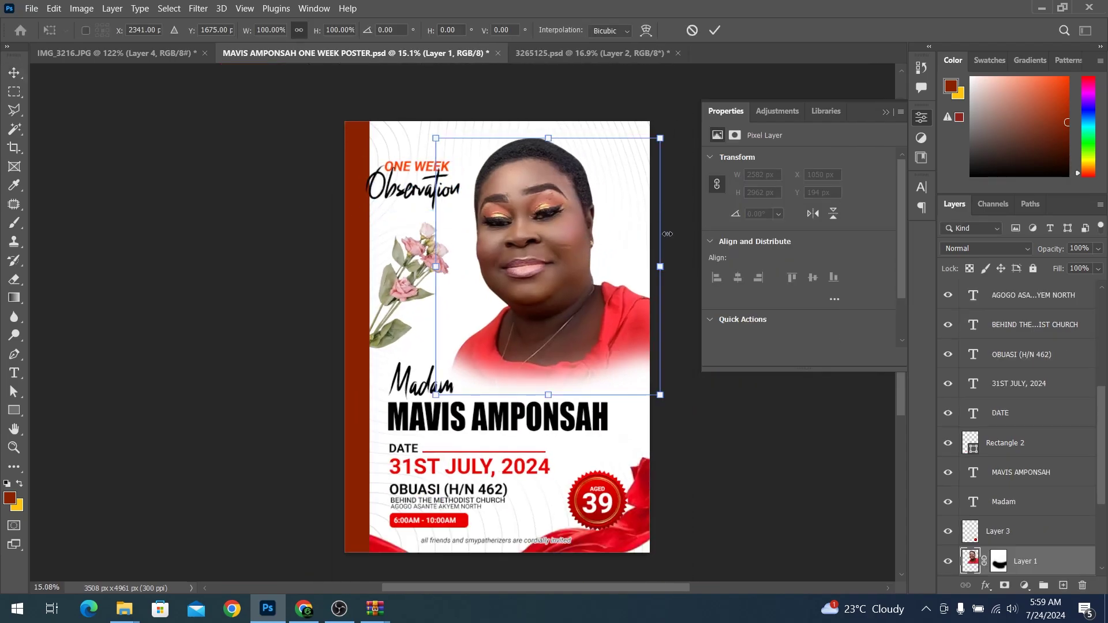
{"action": "left_click_drag", "start_coordinate": [677, 244], "coordinate": [677, 251]}
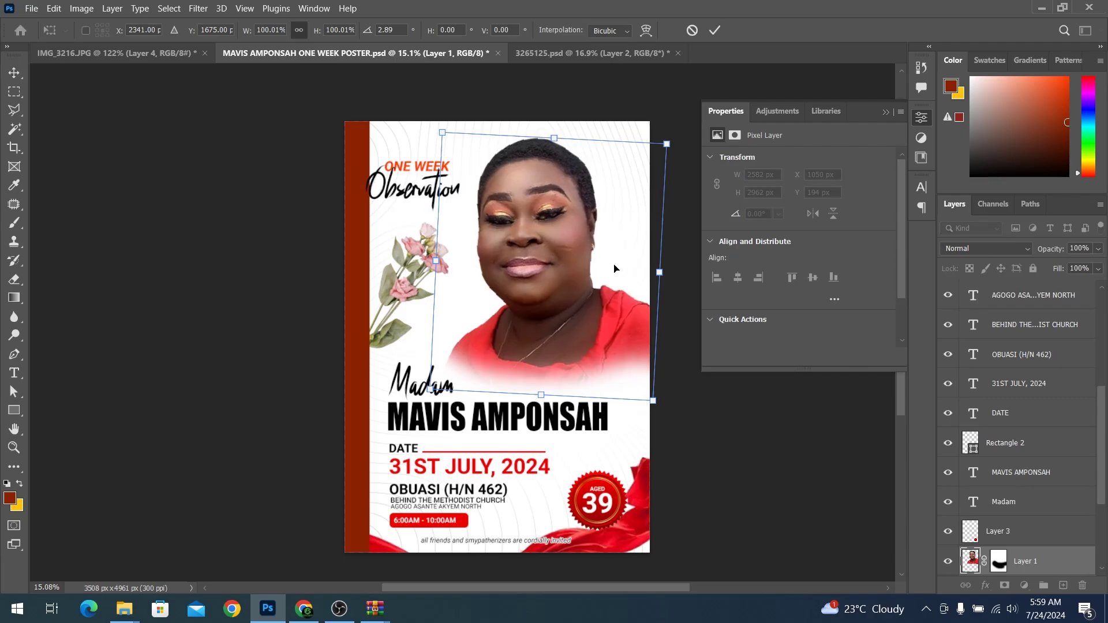
{"action": "key", "text": "Return"}
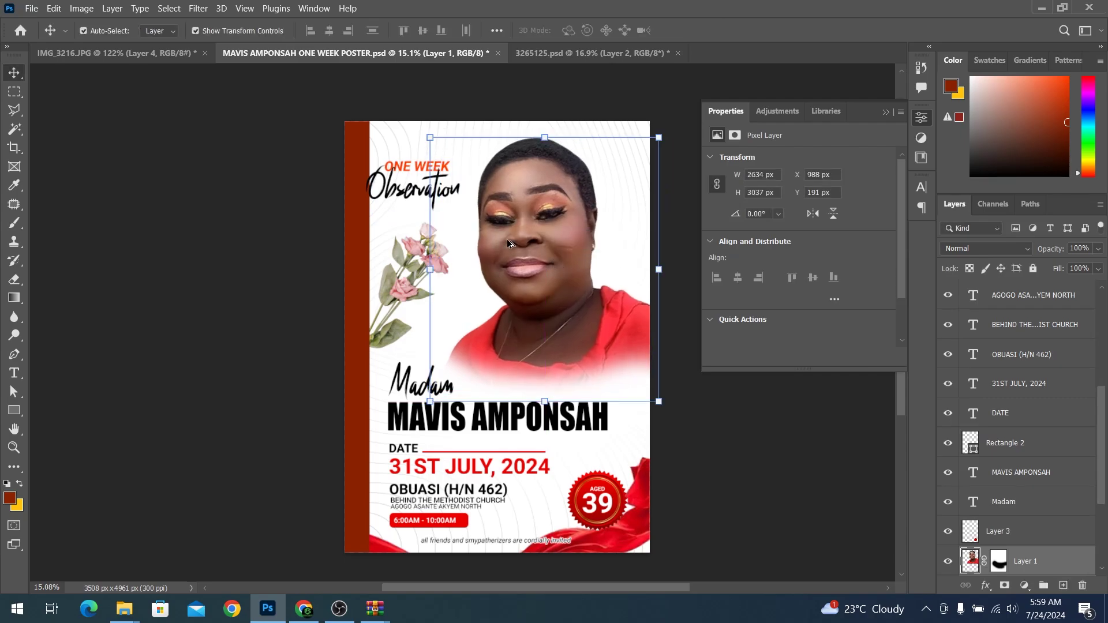
Reselect the heading layers, then select the flower artwork for a Levels adjustment
{"action": "scroll", "coordinate": [507, 239], "scroll_direction": "up", "scroll_amount": 2}
{"action": "left_click", "coordinate": [367, 176]}
{"action": "scroll", "coordinate": [429, 132], "scroll_direction": "up", "scroll_amount": 2}
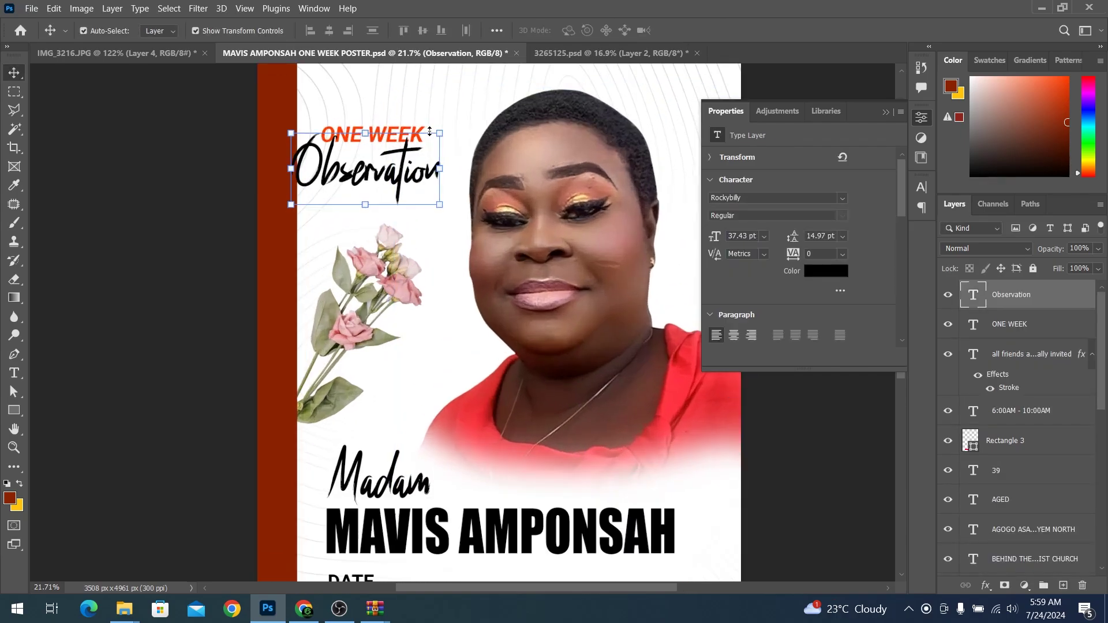
{"action": "scroll", "coordinate": [430, 131], "scroll_direction": "up", "scroll_amount": 2}
{"action": "left_click", "coordinate": [355, 136]}
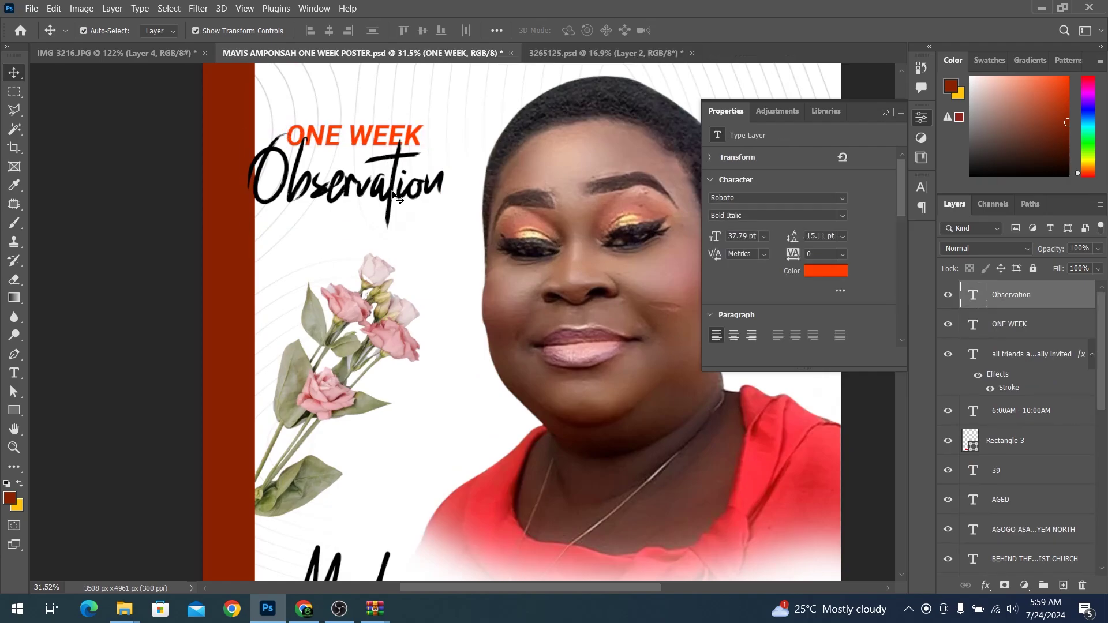
{"action": "left_click", "coordinate": [392, 195]}
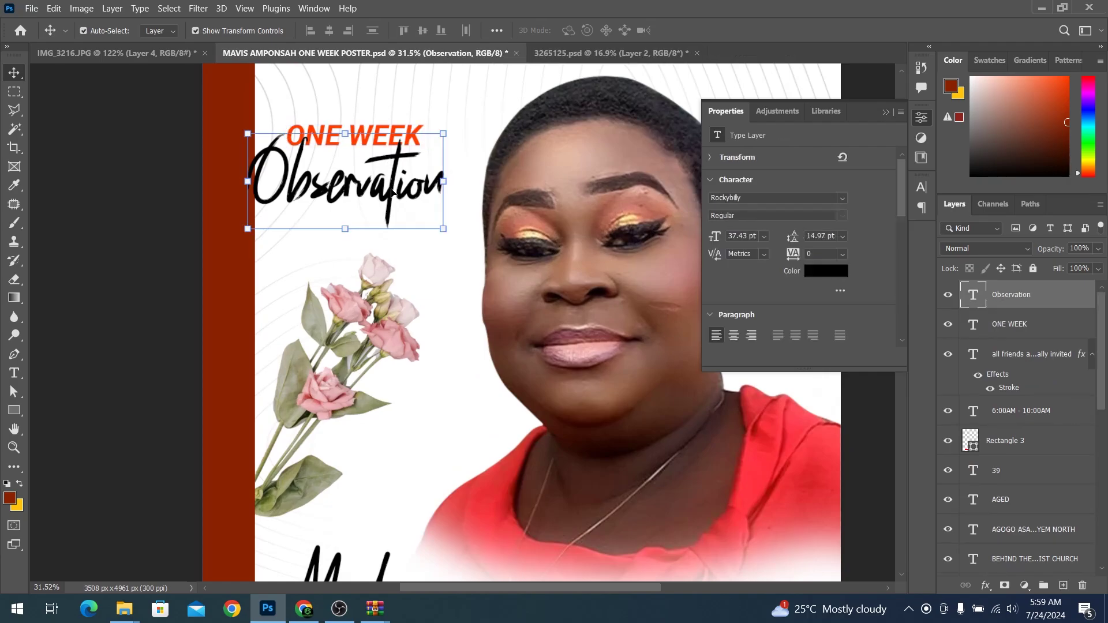
{"action": "left_click", "coordinate": [388, 160]}
{"action": "left_click", "coordinate": [385, 138]}
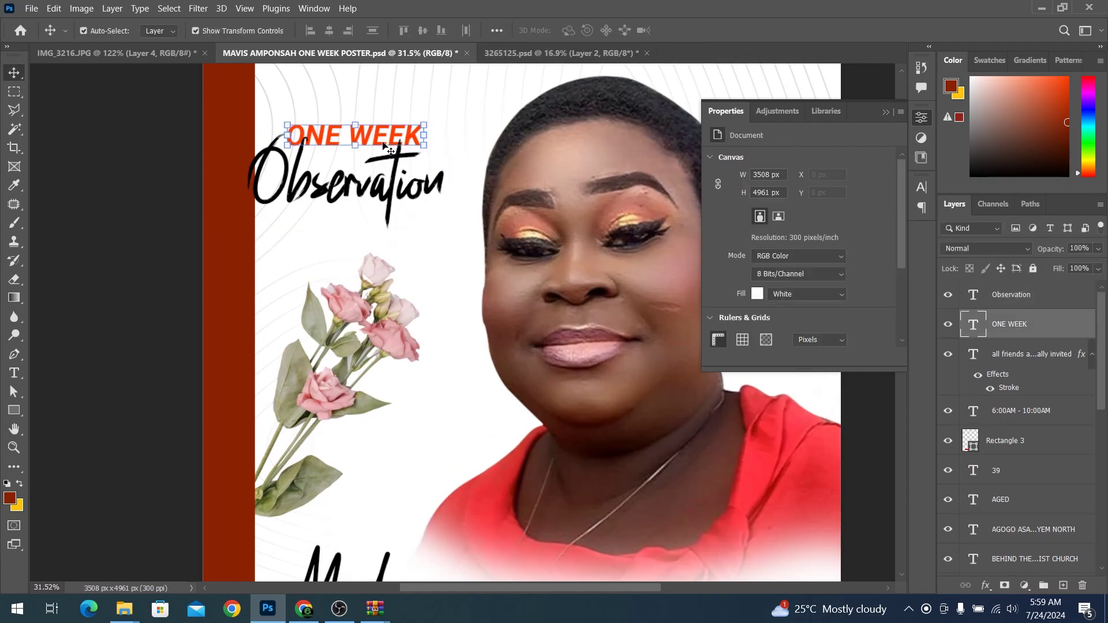
{"action": "left_click", "coordinate": [393, 188], "text": "shift"}
{"action": "scroll", "coordinate": [392, 213], "scroll_direction": "down", "scroll_amount": 2}
{"action": "scroll", "coordinate": [393, 212], "scroll_direction": "down", "scroll_amount": 1}
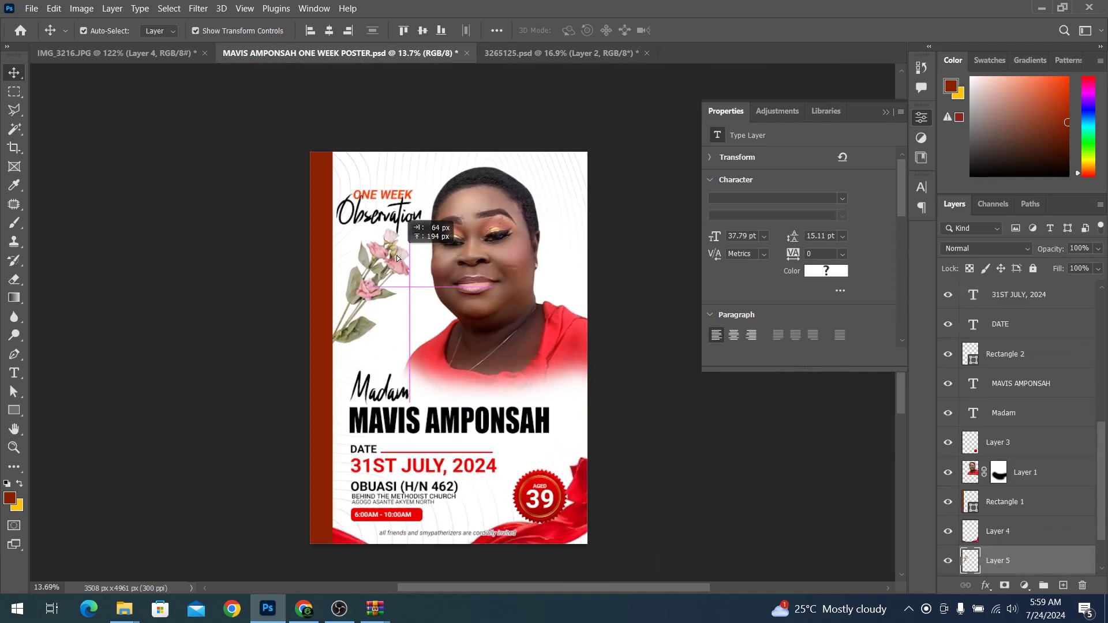
{"action": "left_click", "coordinate": [397, 256]}
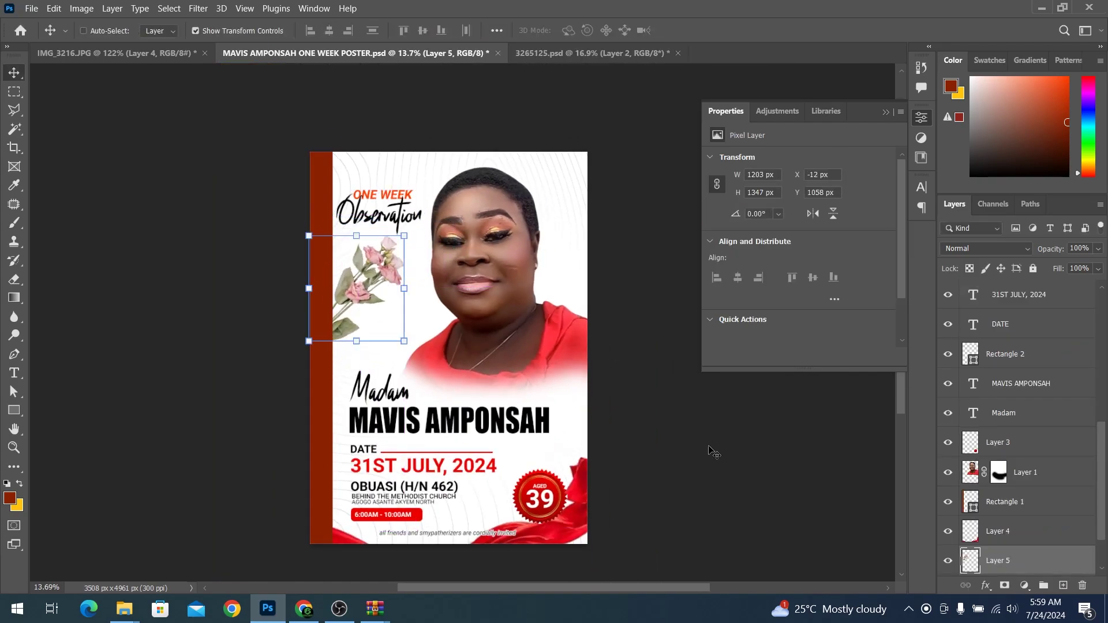
{"action": "key", "text": "ctrl+l"}
Brighten the flowers' highlights with Levels and shift their midtones toward red
{"action": "mouse_move", "coordinate": [873, 276]}
{"action": "left_mouse_down"}
{"action": "mouse_move", "coordinate": [833, 279]}
{"action": "mouse_move", "coordinate": [859, 280]}
{"action": "left_mouse_up"}
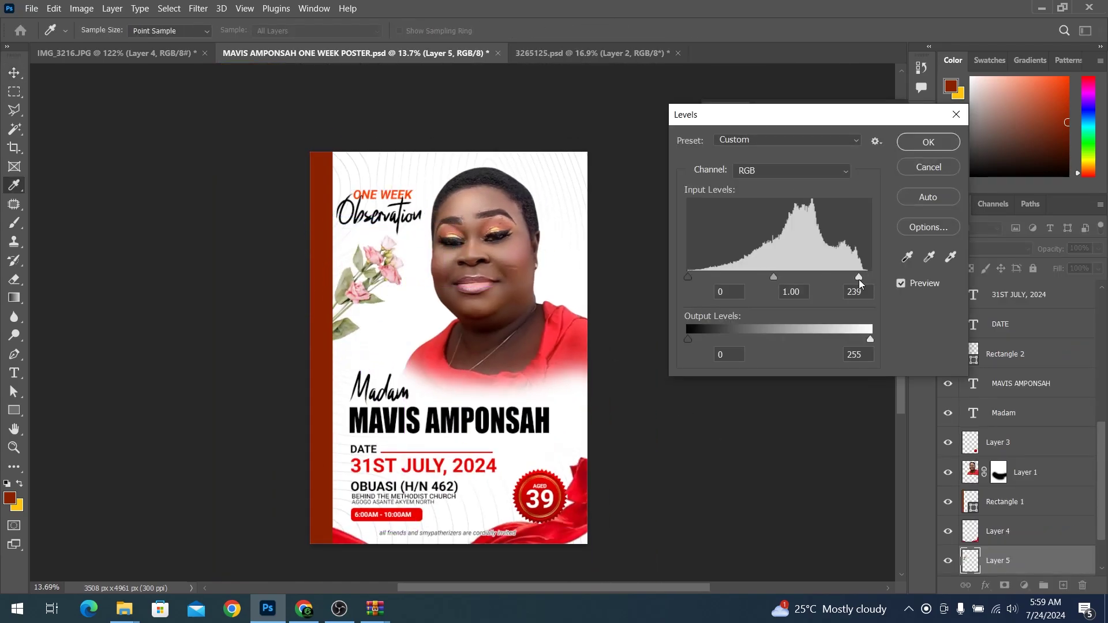
{"action": "key", "text": "Return"}
{"action": "key", "text": "ctrl+b"}
{"action": "left_click", "coordinate": [535, 186]}
{"action": "left_click_drag", "start_coordinate": [539, 134], "coordinate": [642, 138]}
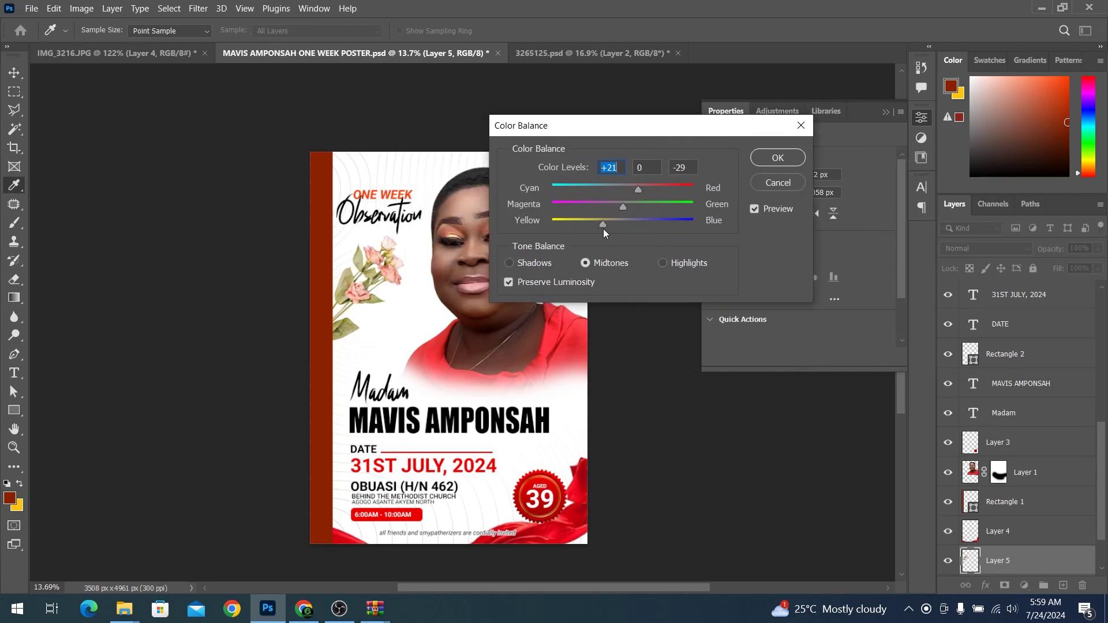
{"action": "key", "text": "Return"}
Deselect all layers, fit the poster in view and save it
{"action": "key", "text": "v"}
{"action": "left_click", "coordinate": [634, 414]}
{"action": "key", "text": "ctrl+0"}
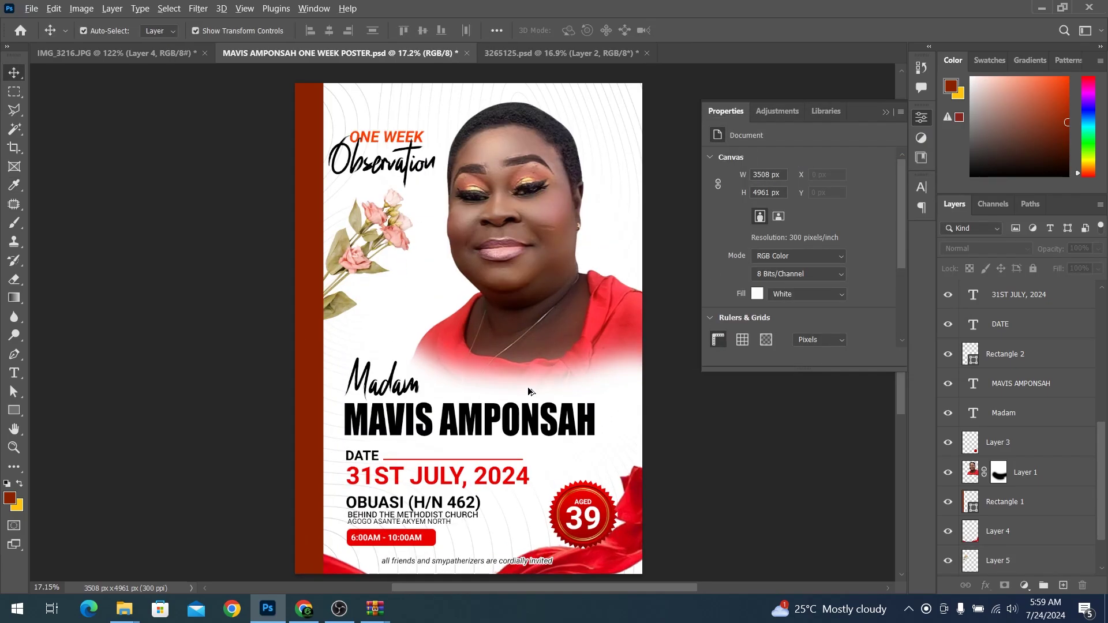
{"action": "scroll", "coordinate": [478, 379], "scroll_direction": "down", "scroll_amount": 1}
{"action": "key", "text": "ctrl+s"}
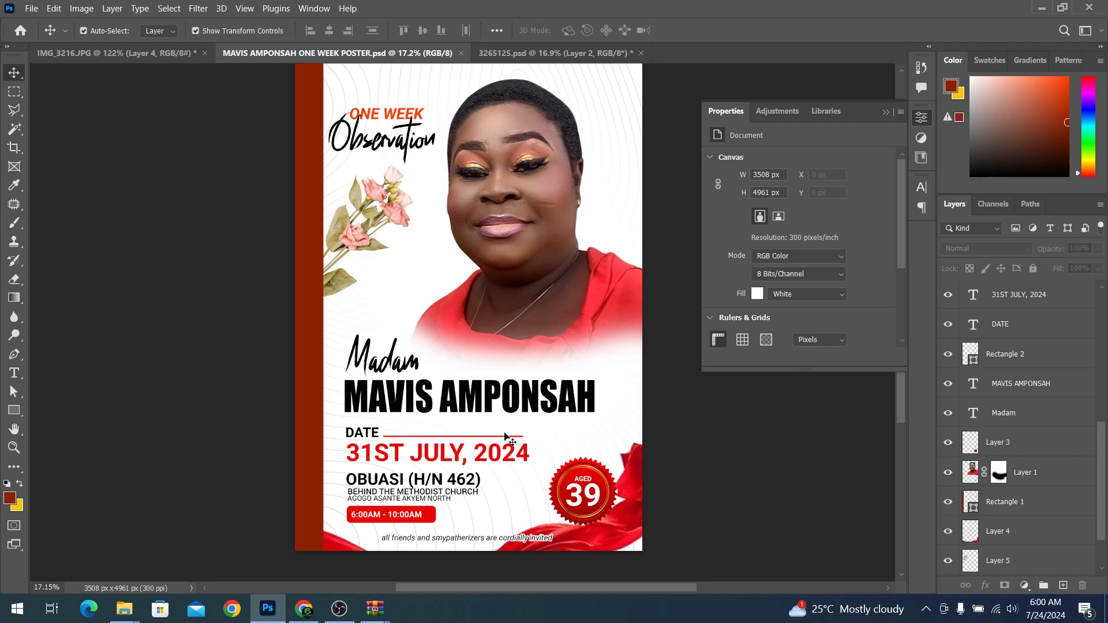
Add a Cooling Filter (82) Photo Filter adjustment to the portrait's face
{"action": "scroll", "coordinate": [514, 161], "scroll_direction": "up", "scroll_amount": 5}
{"action": "left_click", "coordinate": [514, 162]}
{"action": "left_click", "coordinate": [1025, 585]}
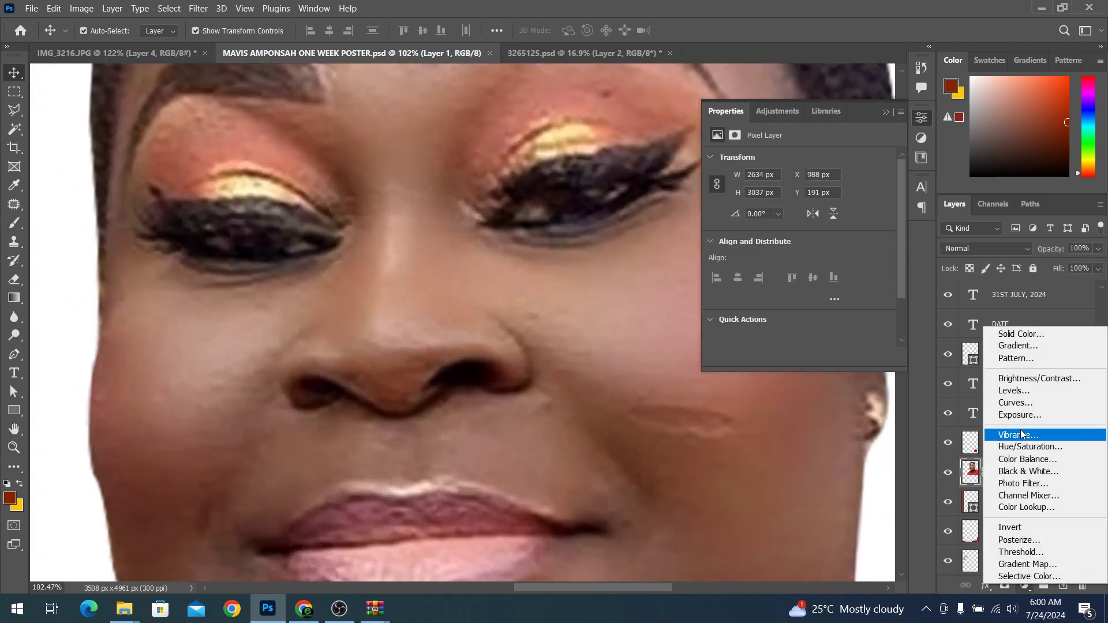
{"action": "left_click", "coordinate": [1024, 483]}
{"action": "left_click", "coordinate": [817, 159]}
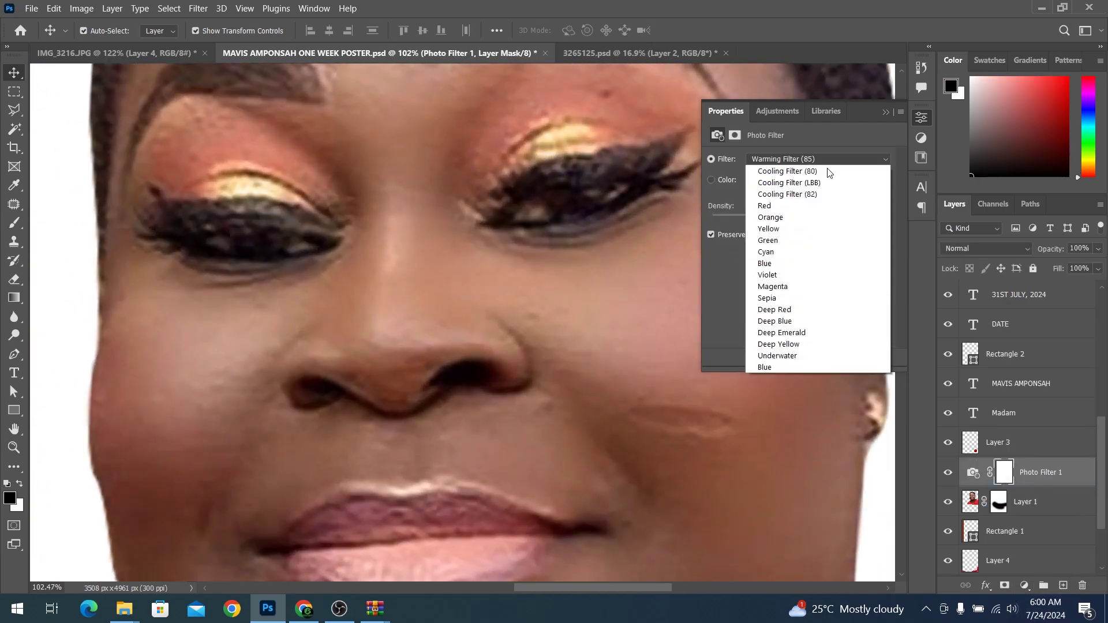
{"action": "left_click", "coordinate": [813, 222]}
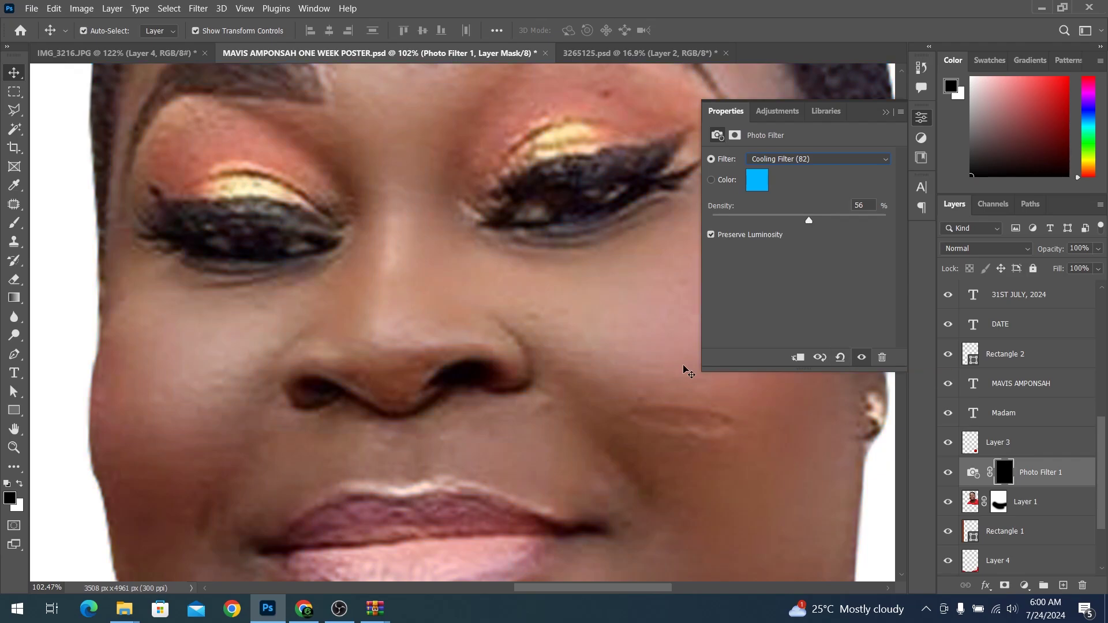
{"action": "scroll", "coordinate": [545, 163], "scroll_direction": "up", "scroll_amount": 2}
Set the brush size to 18
{"action": "key", "text": "b"}
{"action": "right_click", "coordinate": [471, 259]}
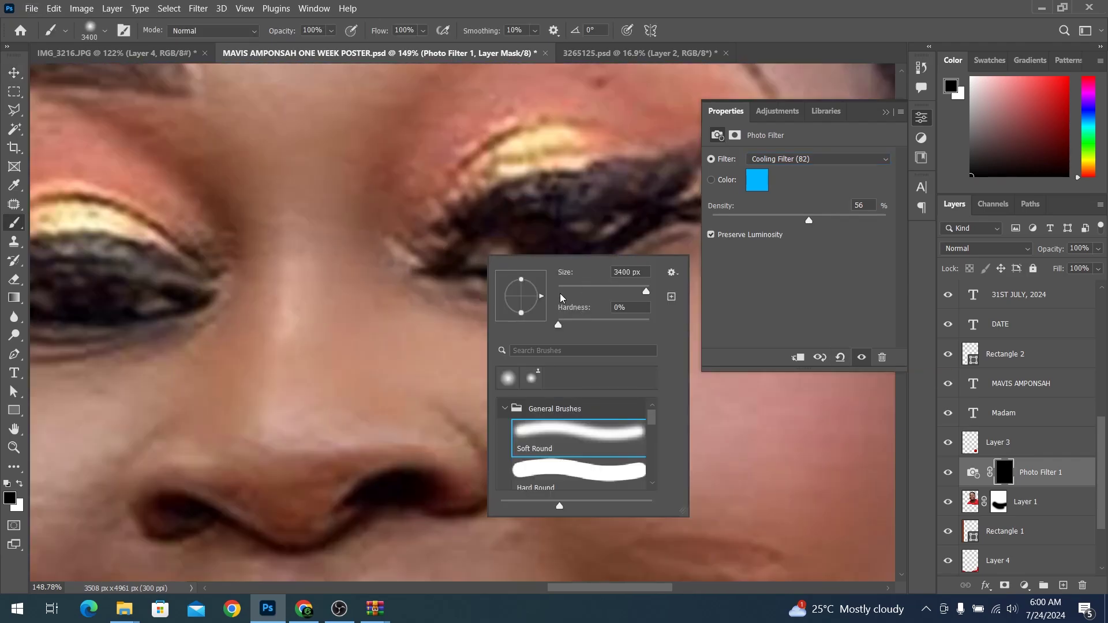
{"action": "type", "text": "18"}
{"action": "key", "text": "Return"}
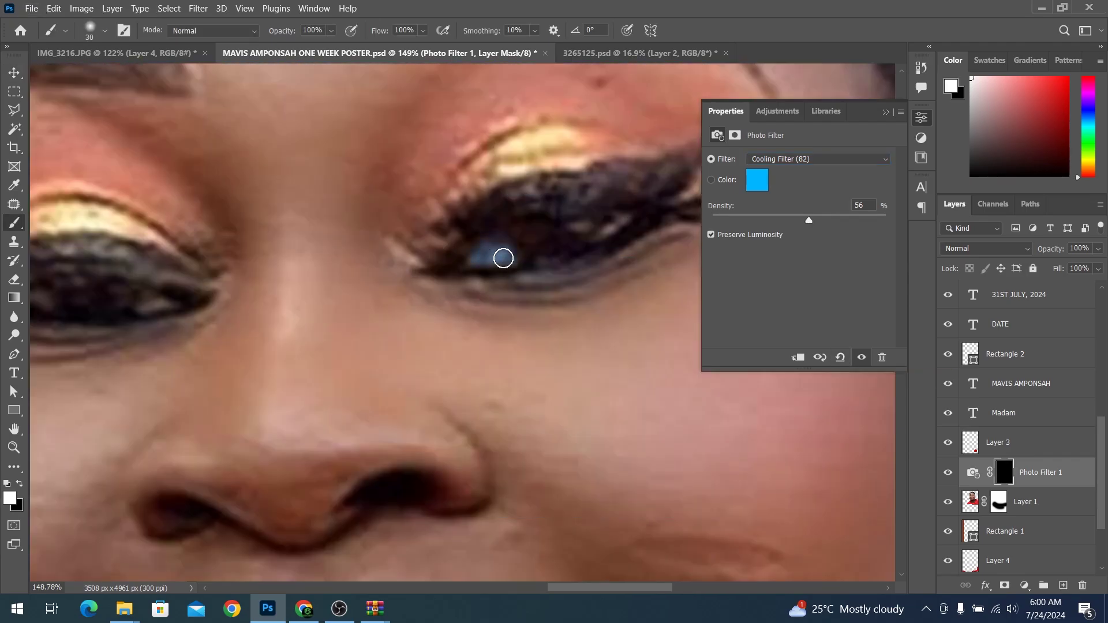
{"action": "scroll", "coordinate": [503, 258], "scroll_direction": "down", "scroll_amount": 2}
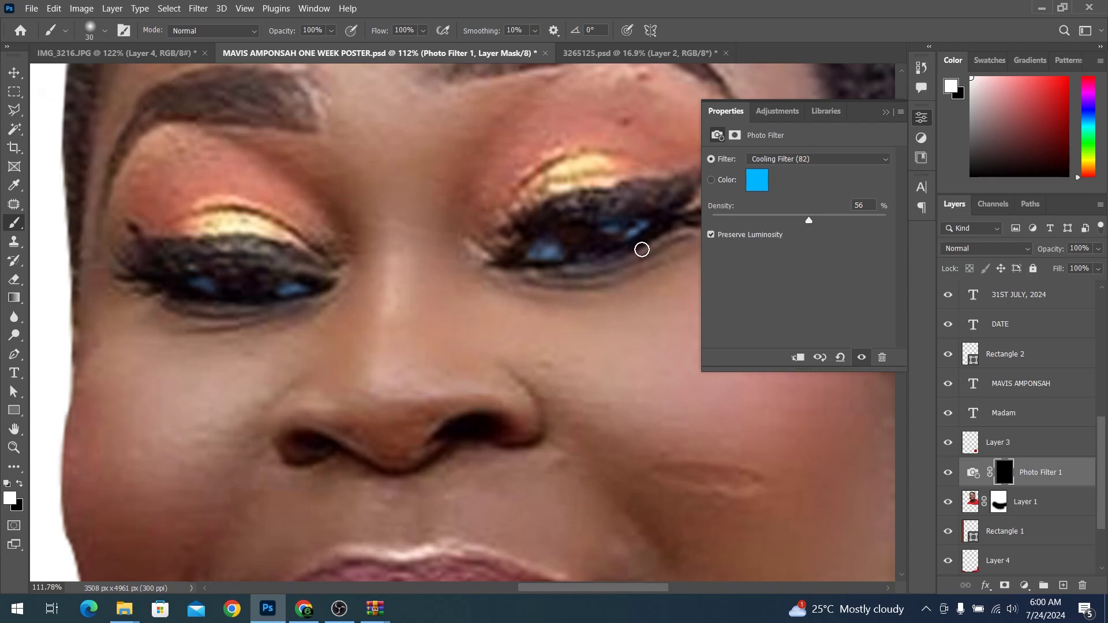
{"action": "scroll", "coordinate": [647, 224], "scroll_direction": "down", "scroll_amount": 5}
{"action": "scroll", "coordinate": [599, 246], "scroll_direction": "up", "scroll_amount": 5}
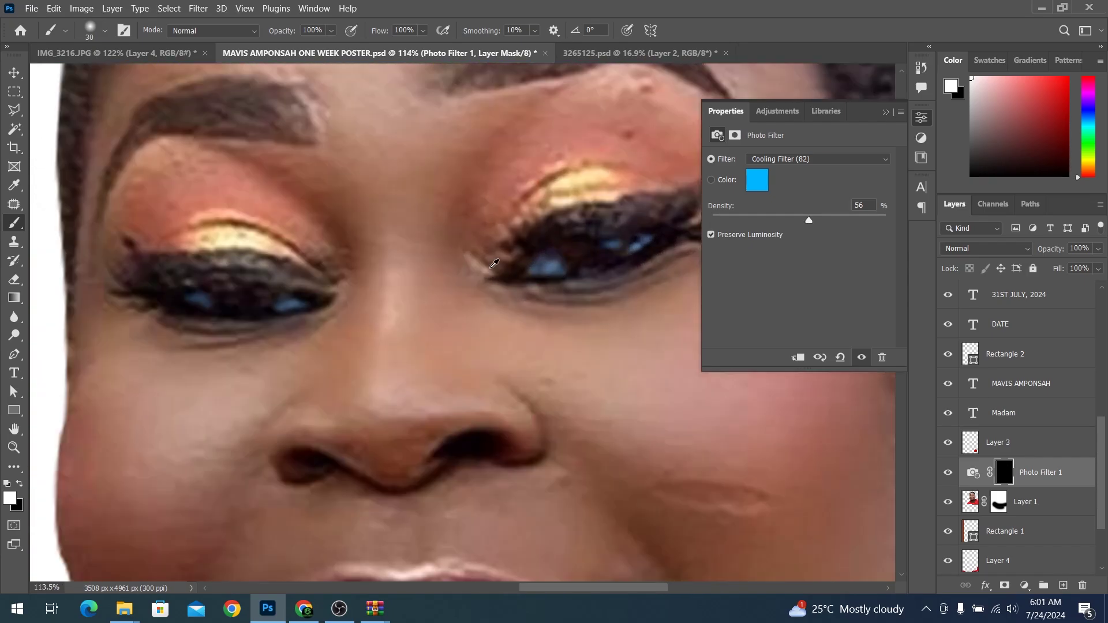
{"action": "scroll", "coordinate": [494, 264], "scroll_direction": "down", "scroll_amount": 5}
Add a Curves adjustment and group it with the Photo Filter
{"action": "left_click", "coordinate": [1025, 586]}
{"action": "left_click", "coordinate": [1016, 407]}
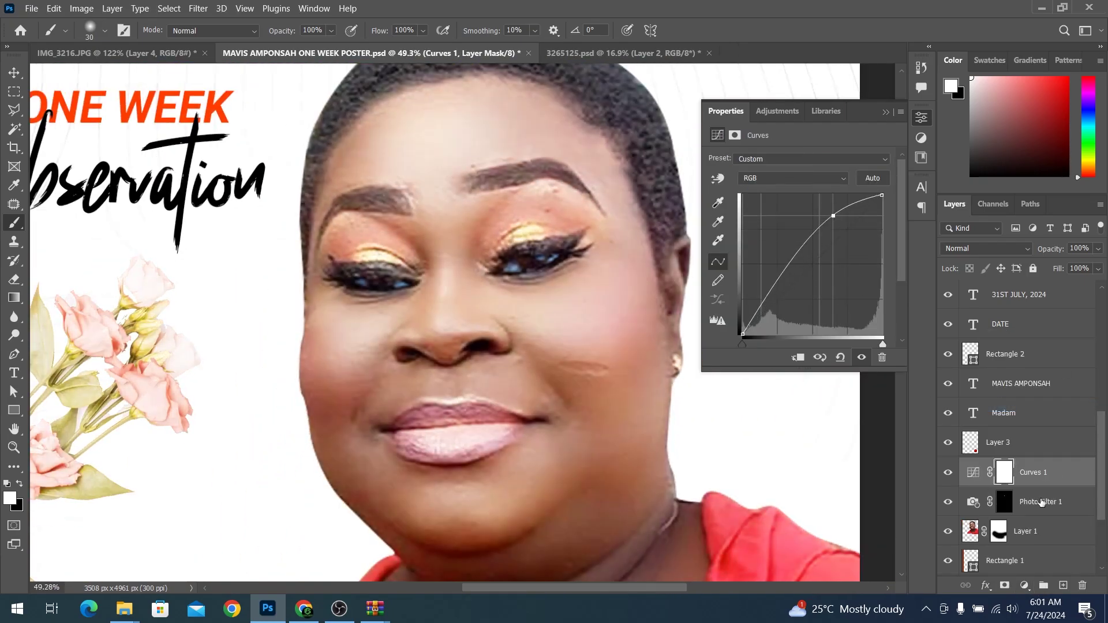
{"action": "left_click_drag", "start_coordinate": [1042, 502], "coordinate": [1004, 472]}
{"action": "left_click", "coordinate": [521, 237]}
{"action": "key", "text": "ctrl+g"}
{"action": "type", "text": "50"}
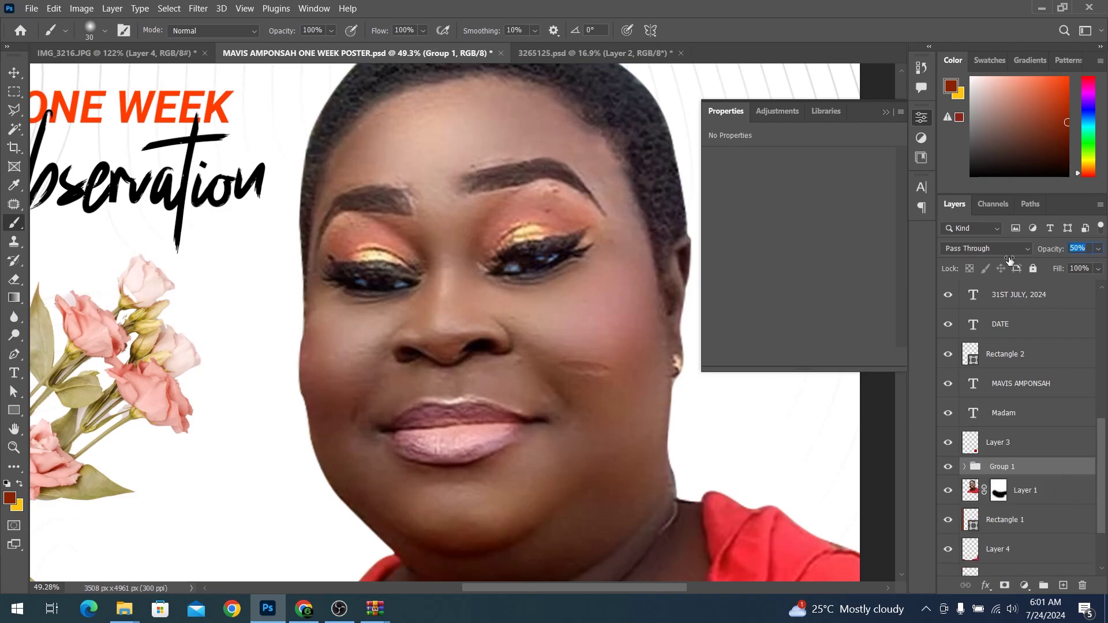
{"action": "scroll", "coordinate": [493, 226], "scroll_direction": "down", "scroll_amount": 5}
Merge the face adjustment group into the portrait and save the poster
{"action": "key", "text": "ctrl+e"}
{"action": "key", "text": "v"}
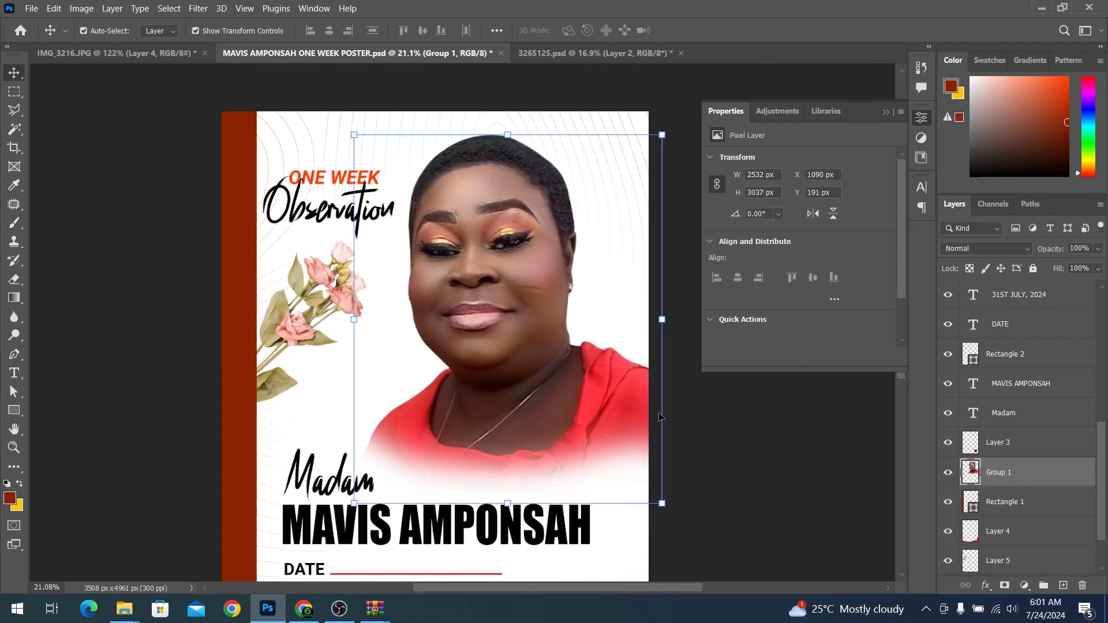
{"action": "scroll", "coordinate": [683, 472], "scroll_direction": "down", "scroll_amount": 2}
{"action": "scroll", "coordinate": [683, 472], "scroll_direction": "up", "scroll_amount": 1}
{"action": "key", "text": "ctrl+s"}
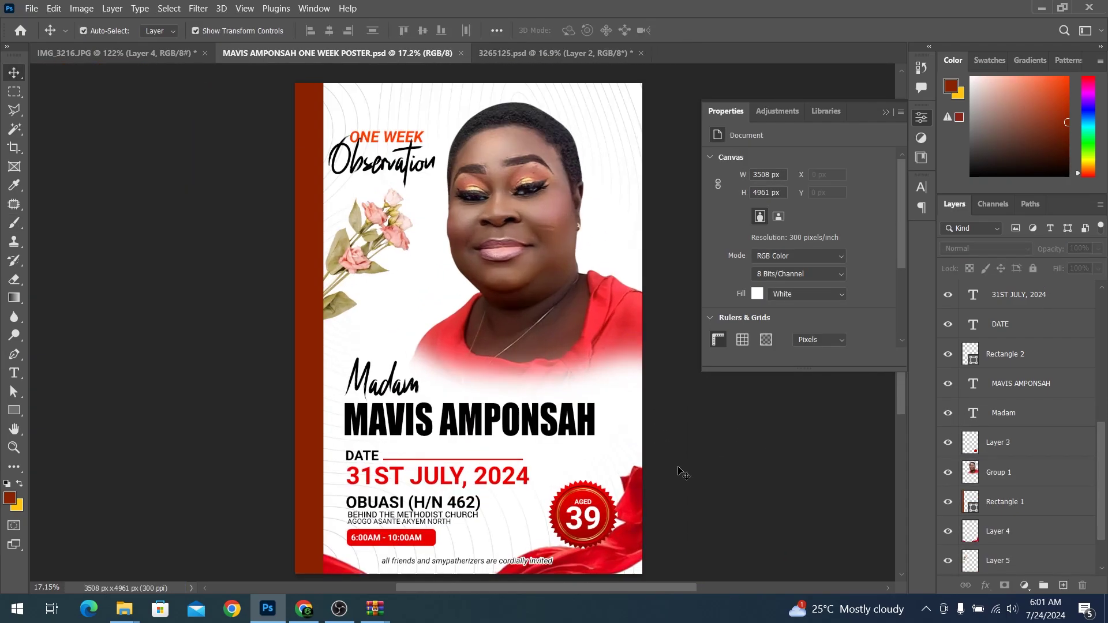
Create a new 48 × 60 inch document
{"action": "key", "text": "ctrl+n"}
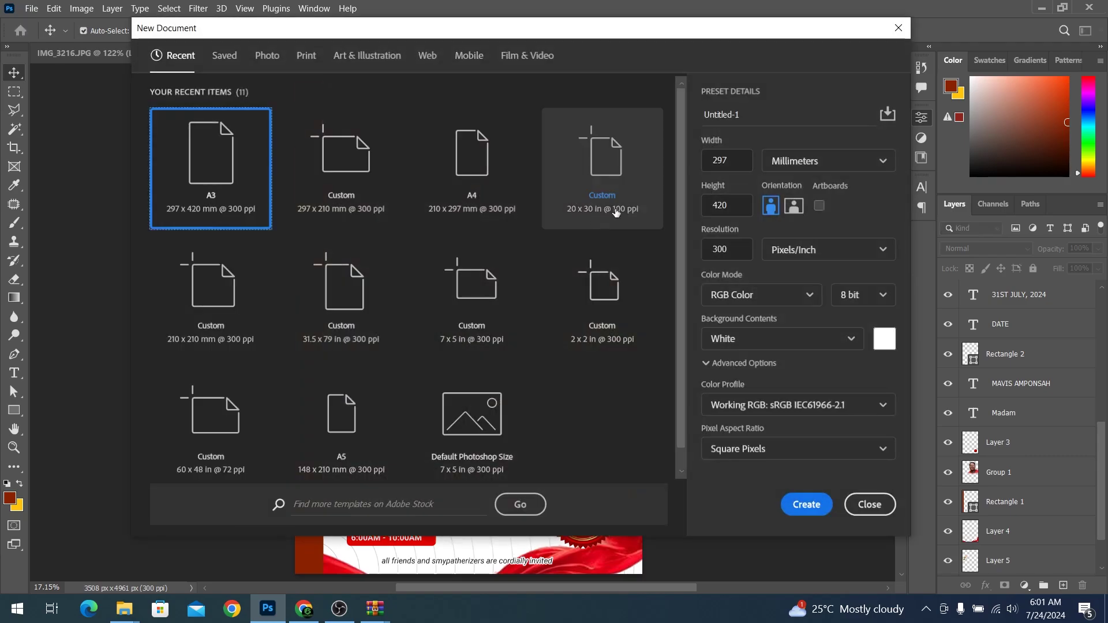
{"action": "left_click", "coordinate": [825, 160]}
{"action": "left_click", "coordinate": [843, 208]}
{"action": "type", "text": "60"}
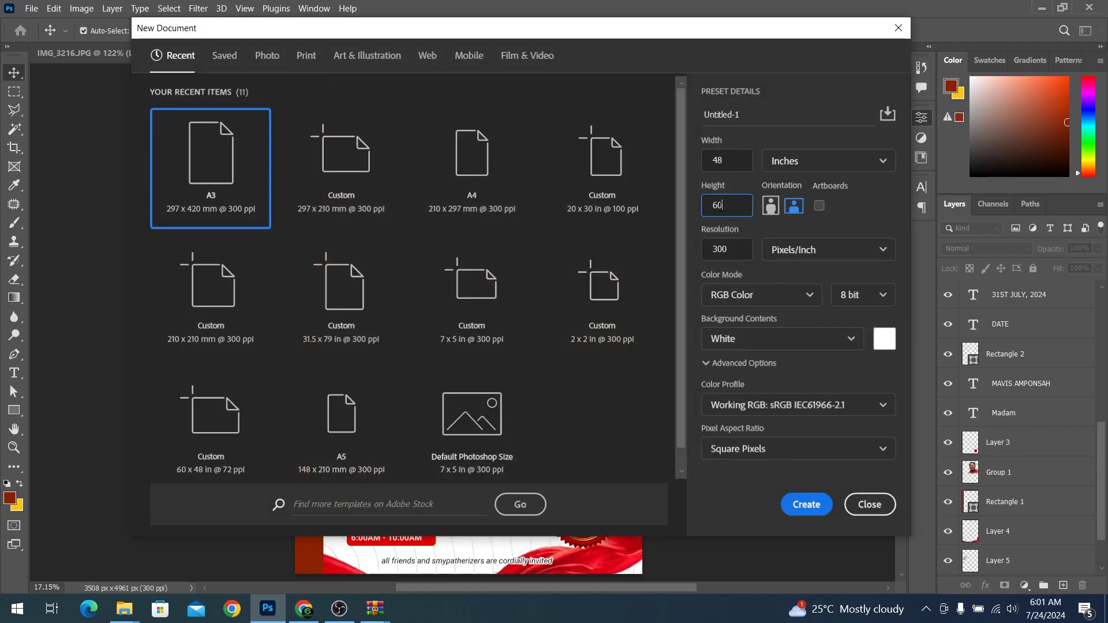
{"action": "type", "text": "2"}
{"action": "key", "text": "Return"}
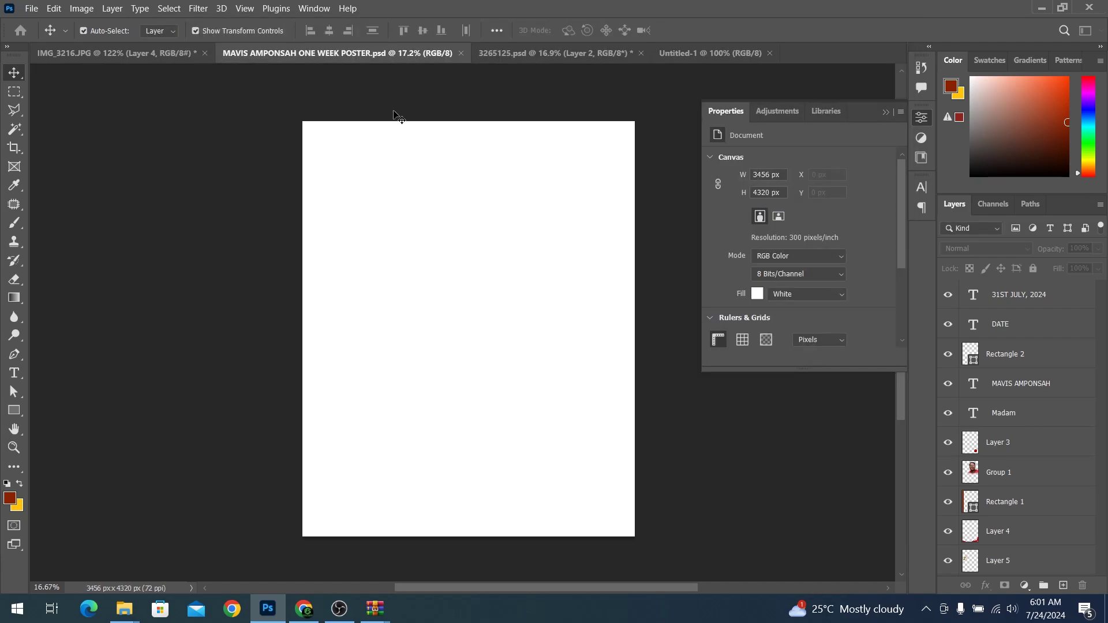
Copy the poster's side bar, heading, flowers, portrait and name into Untitled-1
{"action": "left_click", "coordinate": [337, 53]}
{"action": "left_click_drag", "start_coordinate": [303, 133], "coordinate": [523, 367]}
{"action": "mouse_move", "coordinate": [439, 260]}
{"action": "left_mouse_down"}
{"action": "mouse_move", "coordinate": [407, 292]}
{"action": "mouse_move", "coordinate": [514, 272]}
{"action": "left_mouse_up"}
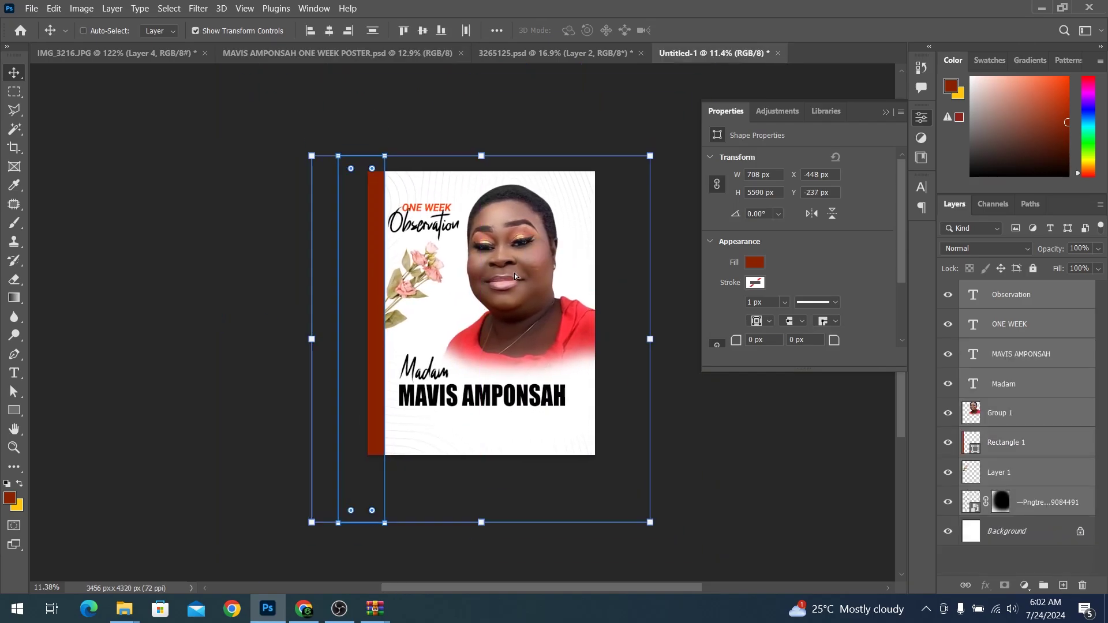
{"action": "left_click", "coordinate": [682, 441], "text": "ctrl"}
{"action": "key", "text": "ctrl+0"}
Copy the invitation line from the memorial poster into the new document
{"action": "left_click", "coordinate": [491, 53]}
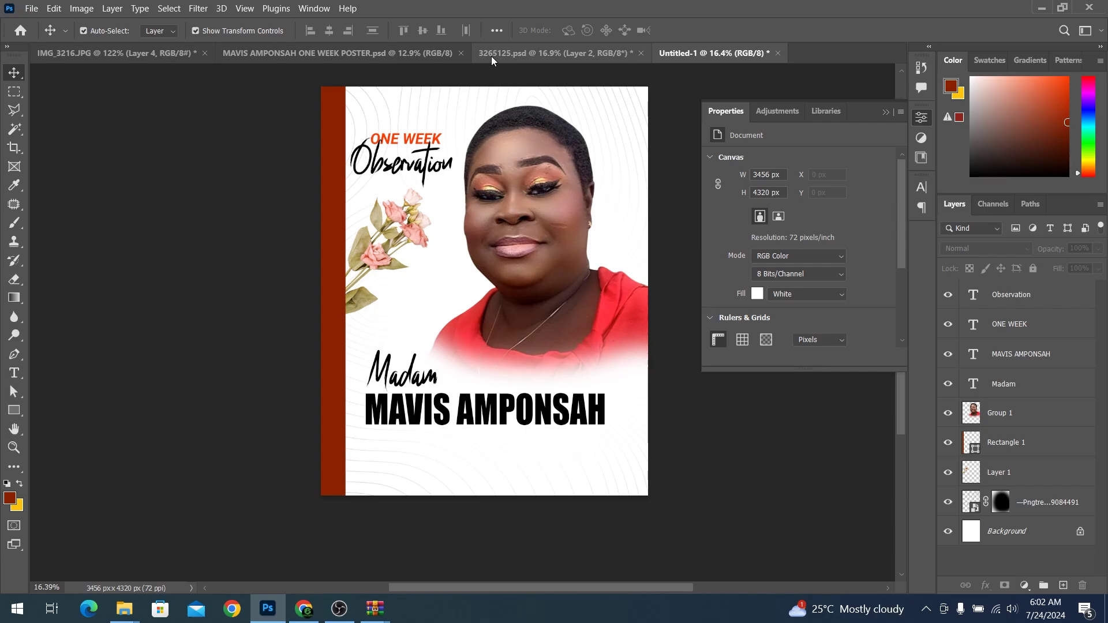
{"action": "scroll", "coordinate": [435, 409], "scroll_direction": "up", "scroll_amount": 3}
{"action": "scroll", "coordinate": [436, 408], "scroll_direction": "up", "scroll_amount": 1}
{"action": "left_click_drag", "start_coordinate": [436, 408], "coordinate": [500, 485]}
{"action": "scroll", "coordinate": [475, 458], "scroll_direction": "up", "scroll_amount": 2}
{"action": "left_click", "coordinate": [318, 295]}
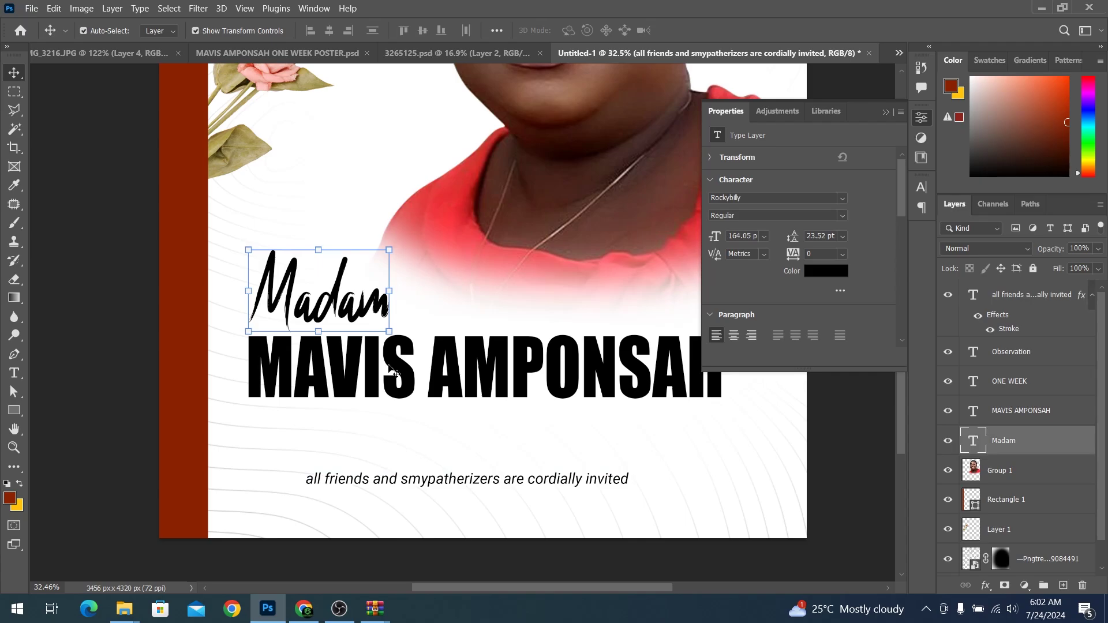
{"action": "left_click", "coordinate": [461, 370], "text": "shift"}
{"action": "left_click_drag", "start_coordinate": [462, 369], "coordinate": [462, 401]}
{"action": "left_click_drag", "start_coordinate": [491, 489], "coordinate": [492, 505]}
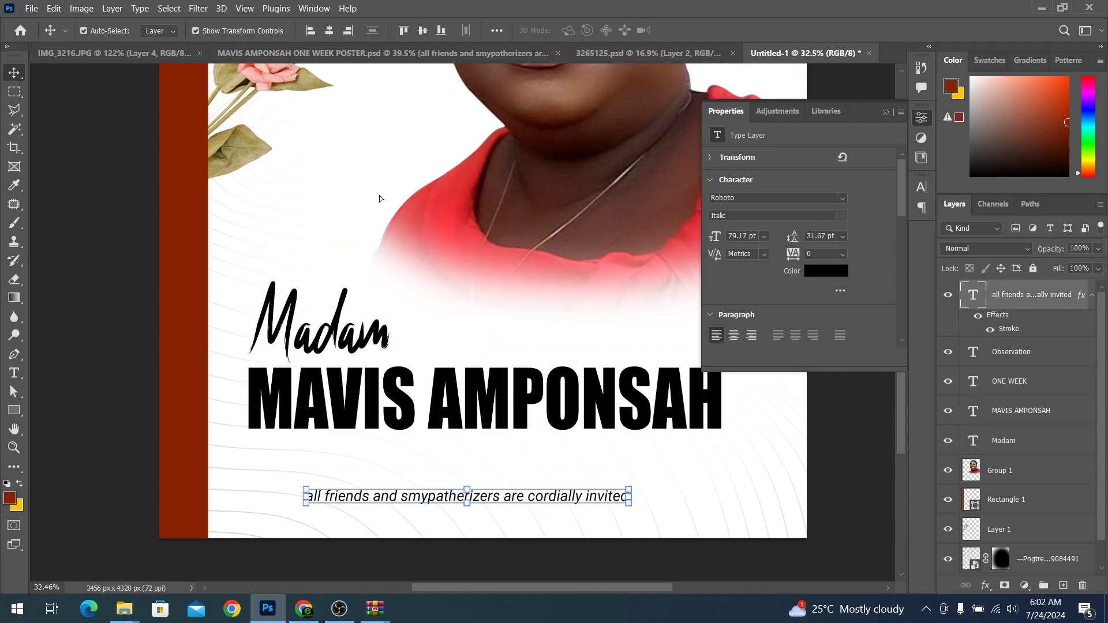
{"action": "scroll", "coordinate": [462, 457], "scroll_direction": "down", "scroll_amount": 3}
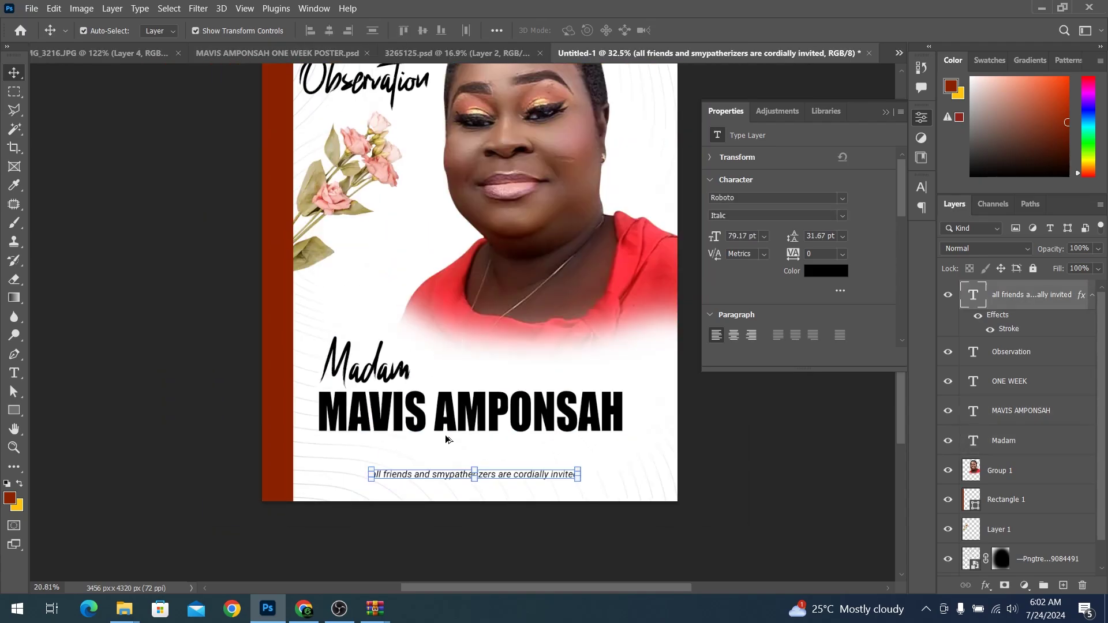
{"action": "scroll", "coordinate": [398, 317], "scroll_direction": "down", "scroll_amount": 1}
Nudge the side bar, heading and flowers slightly into place
{"action": "left_click_drag", "start_coordinate": [259, 120], "coordinate": [417, 243]}
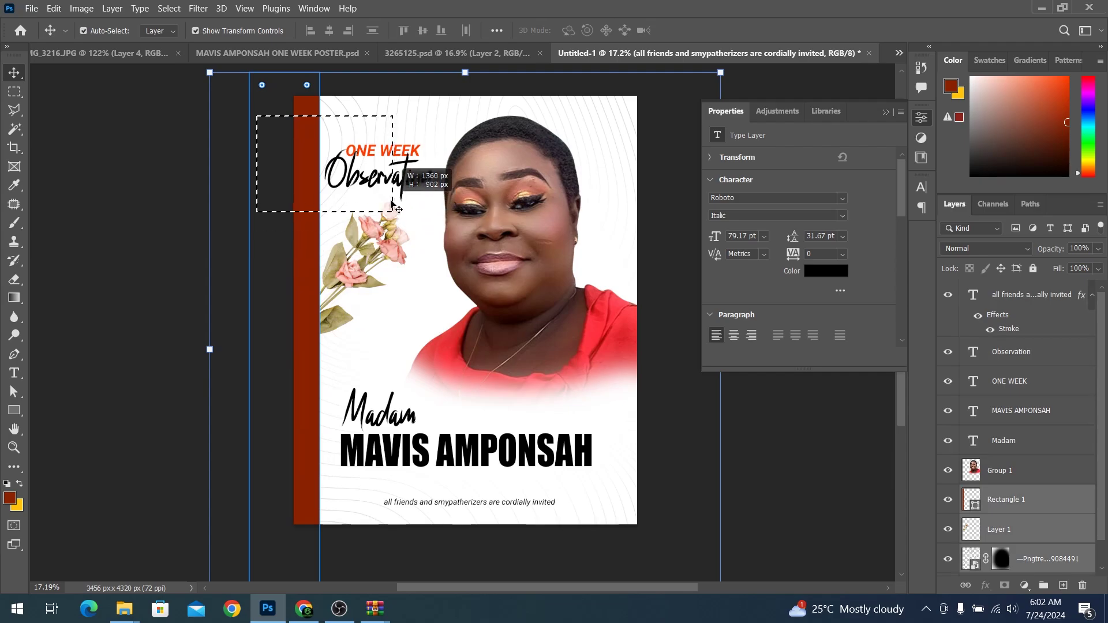
{"action": "left_click", "coordinate": [420, 245]}
{"action": "left_click_drag", "start_coordinate": [267, 104], "coordinate": [375, 291]}
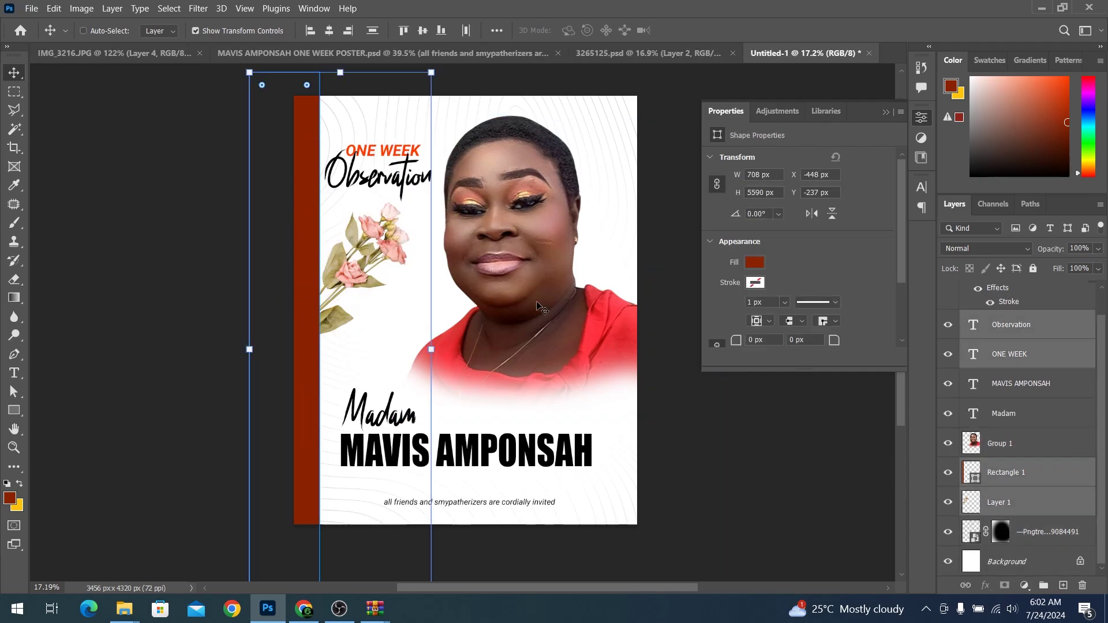
{"action": "left_click_drag", "start_coordinate": [393, 245], "coordinate": [394, 247]}
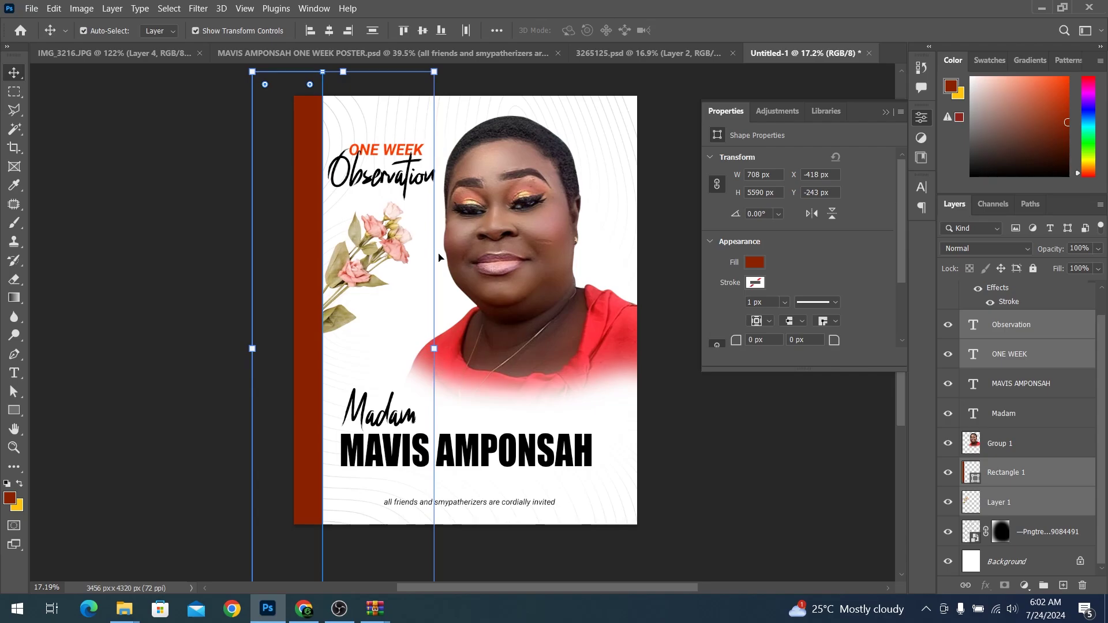
{"action": "left_click", "coordinate": [509, 323]}
{"action": "scroll", "coordinate": [337, 407], "scroll_direction": "up", "scroll_amount": 2}
Centre Madam above the slightly lowered name, then return to the one-week poster
{"action": "left_click", "coordinate": [337, 407]}
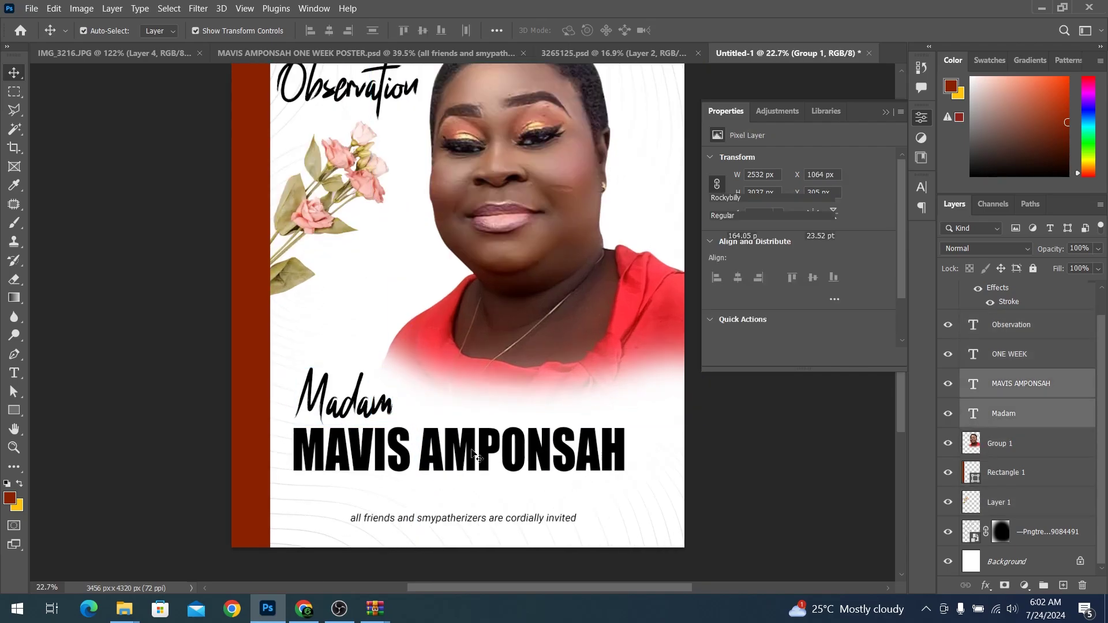
{"action": "left_click_drag", "start_coordinate": [498, 459], "coordinate": [498, 470]}
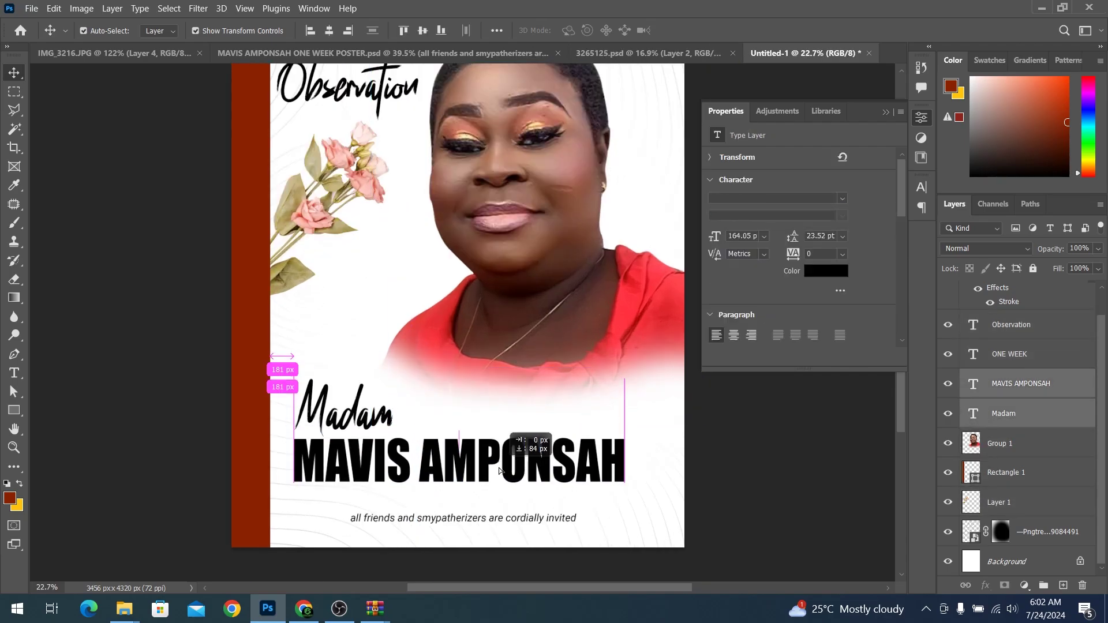
{"action": "left_click_drag", "start_coordinate": [327, 425], "coordinate": [436, 427]}
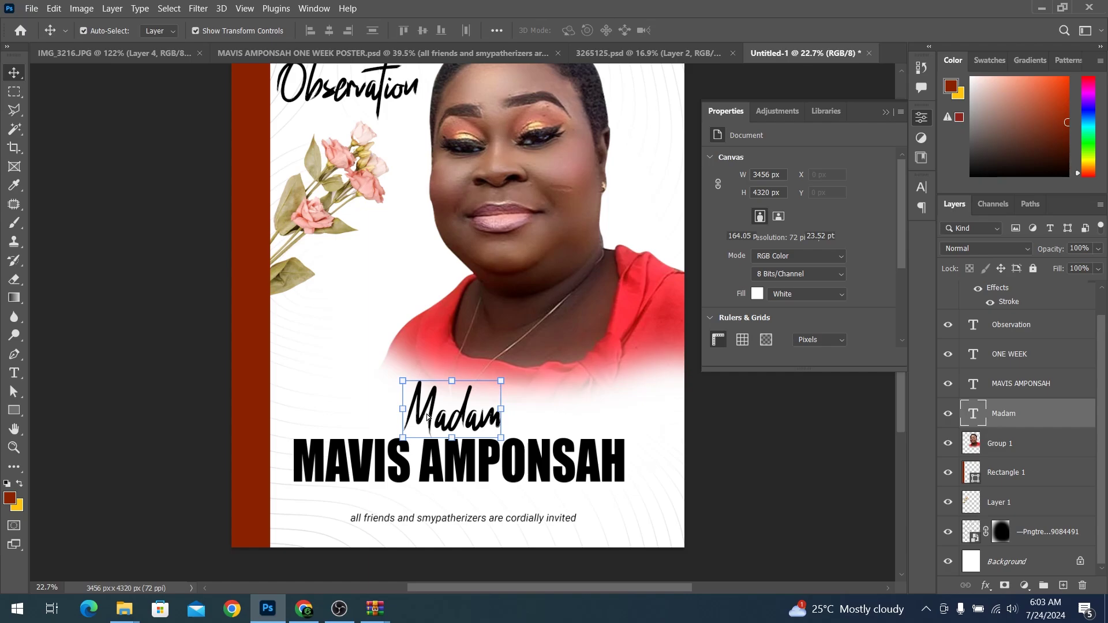
{"action": "left_click", "coordinate": [403, 386]}
{"action": "scroll", "coordinate": [402, 386], "scroll_direction": "down", "scroll_amount": 1}
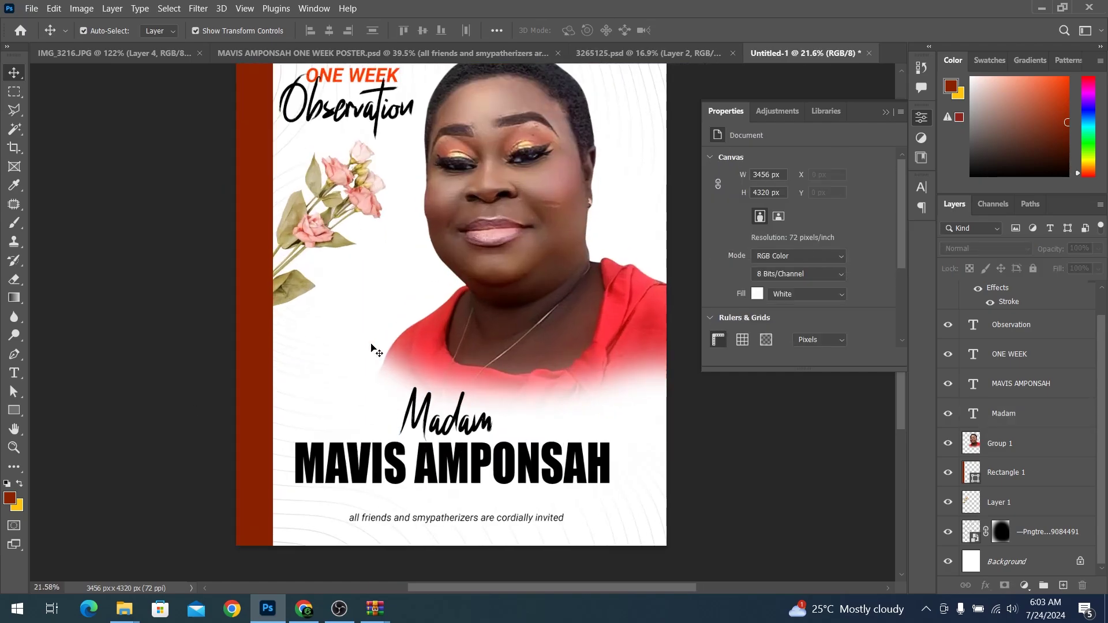
{"action": "left_click", "coordinate": [469, 52]}
Copy the AGED and 39 seal layers into Untitled-1, left of the portrait
{"action": "left_click", "coordinate": [725, 404]}
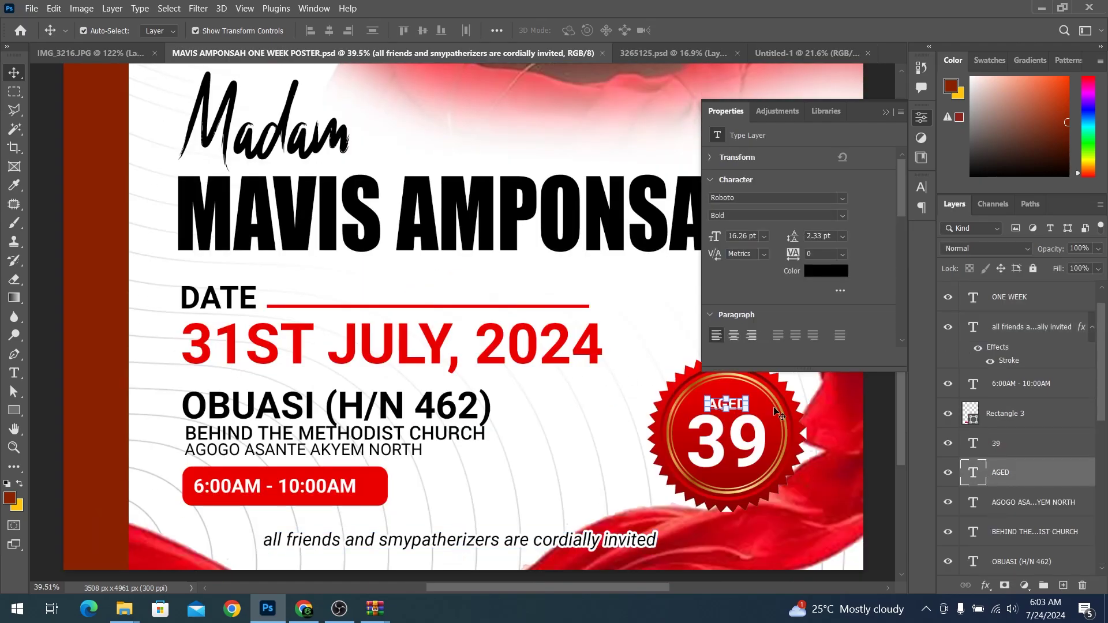
{"action": "scroll", "coordinate": [774, 411], "scroll_direction": "up", "scroll_amount": 3}
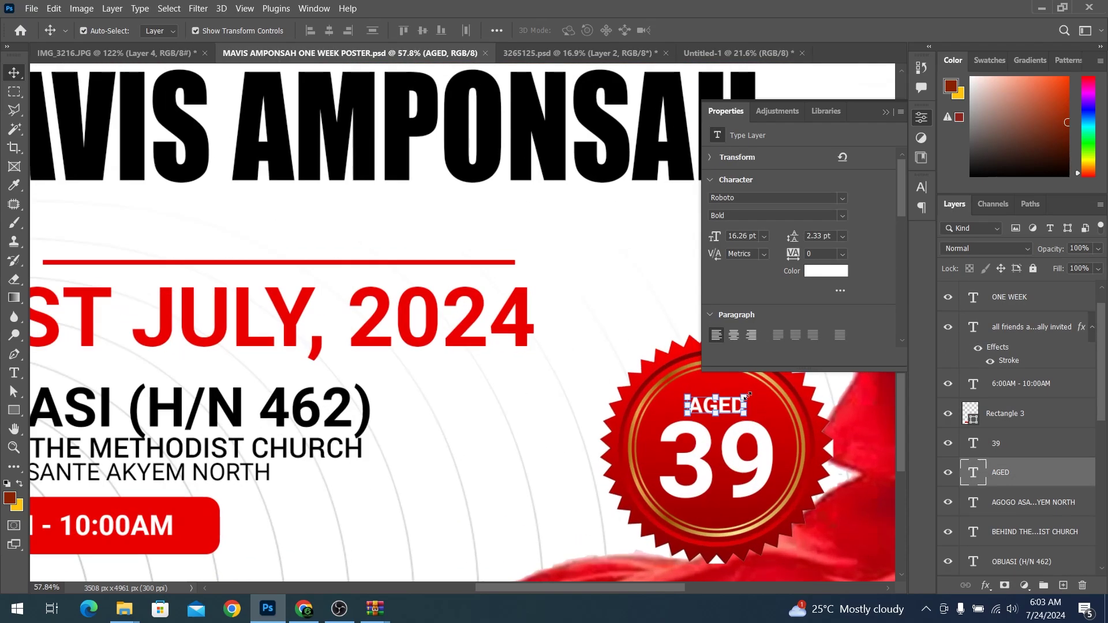
{"action": "left_click", "coordinate": [751, 438], "text": "shift"}
{"action": "mouse_move", "coordinate": [751, 438]}
{"action": "left_mouse_down"}
{"action": "mouse_move", "coordinate": [612, 171]}
{"action": "mouse_move", "coordinate": [376, 433]}
{"action": "mouse_move", "coordinate": [370, 397]}
{"action": "left_mouse_up"}
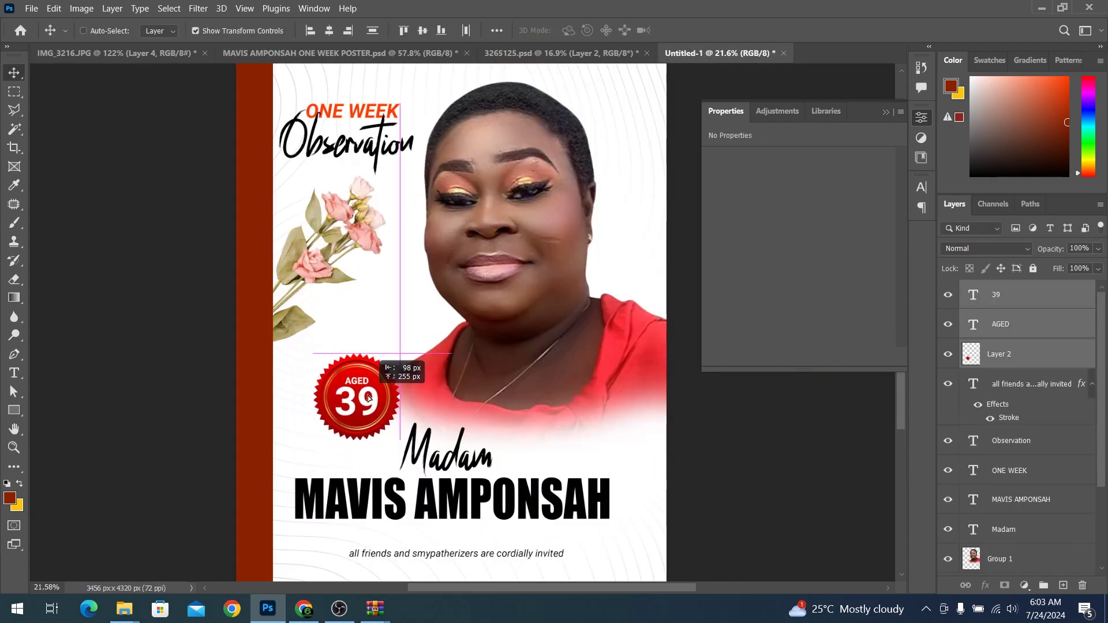
{"action": "scroll", "coordinate": [609, 459], "scroll_direction": "down", "scroll_amount": 1}
{"action": "left_click", "coordinate": [788, 477]}
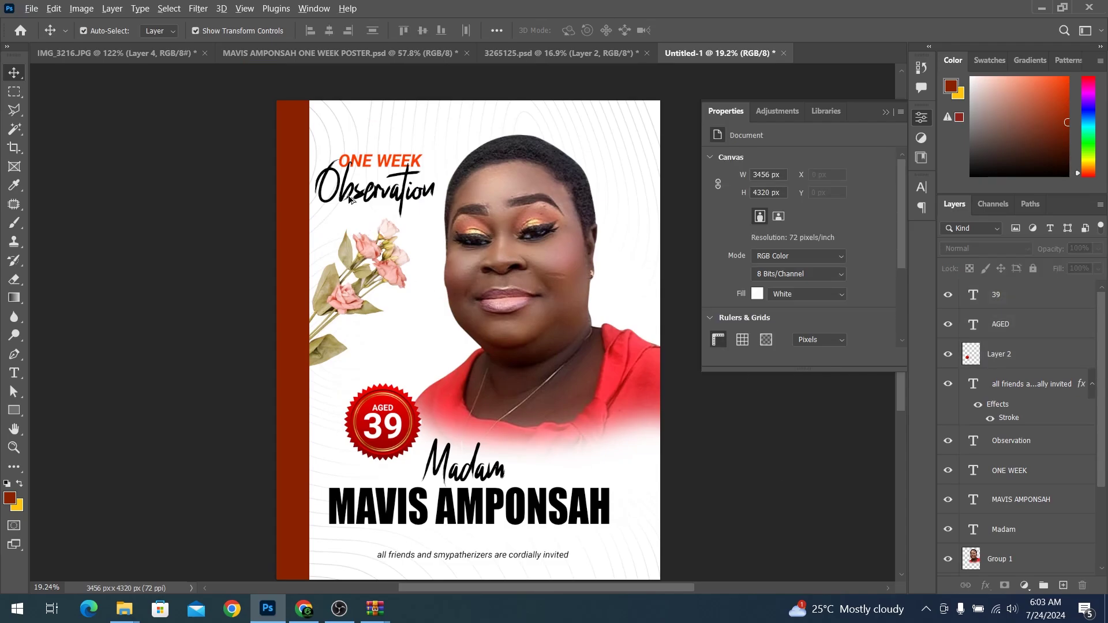
{"action": "scroll", "coordinate": [361, 152], "scroll_direction": "up", "scroll_amount": 5}
{"action": "double_click", "coordinate": [405, 151]}
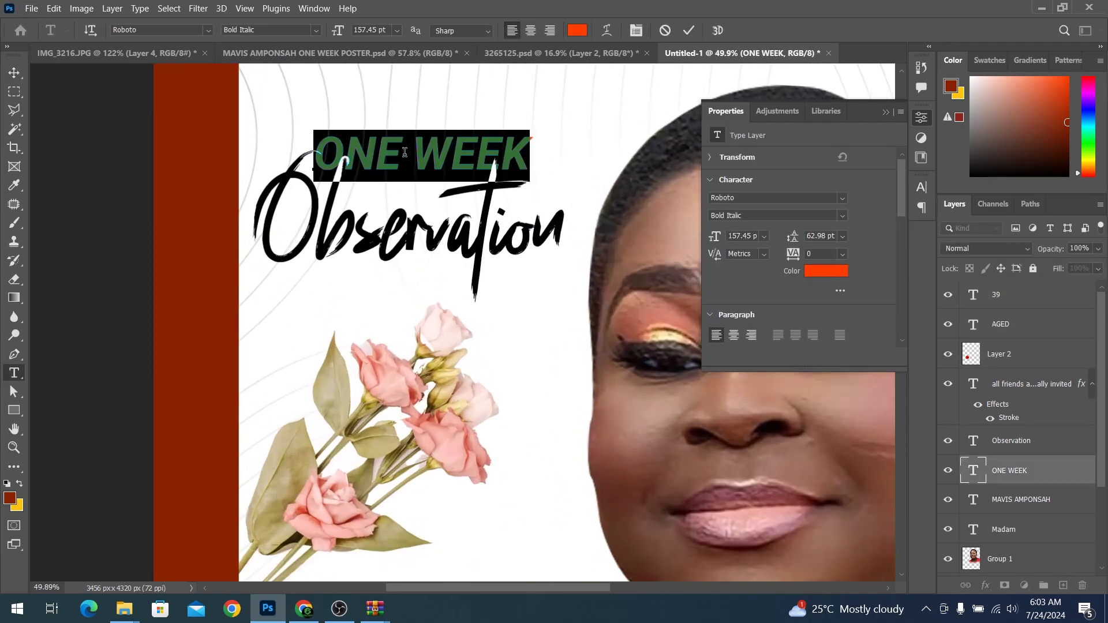
Retype the heading as IN LOVING and change Observation to Memory
{"action": "type", "text": "IN LOVING"}
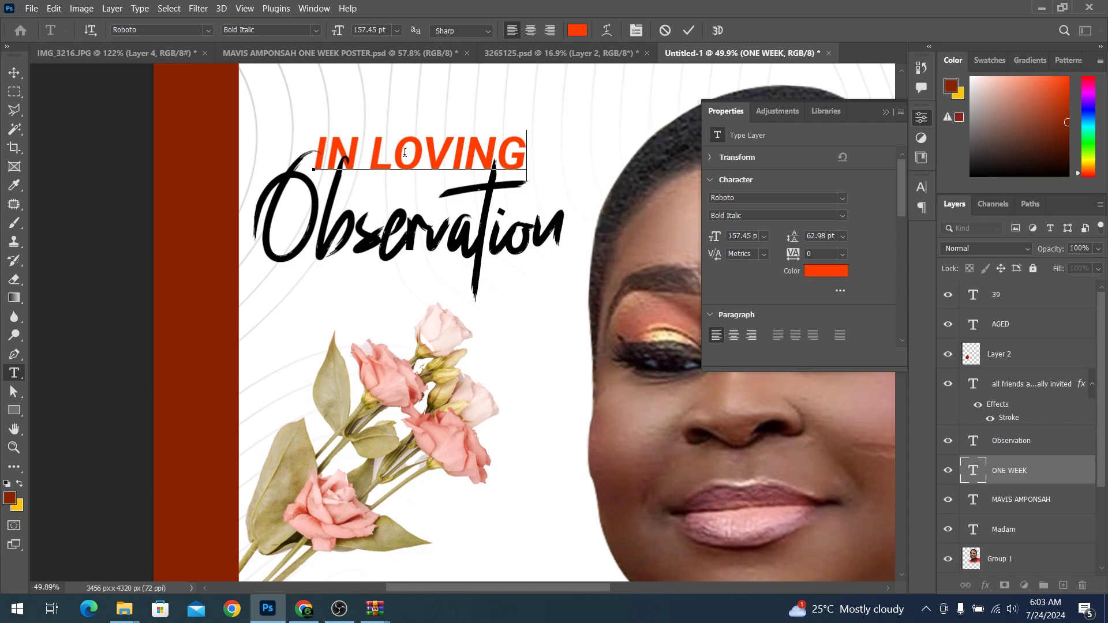
{"action": "key", "text": "ctrl+Return"}
{"action": "key", "text": "v"}
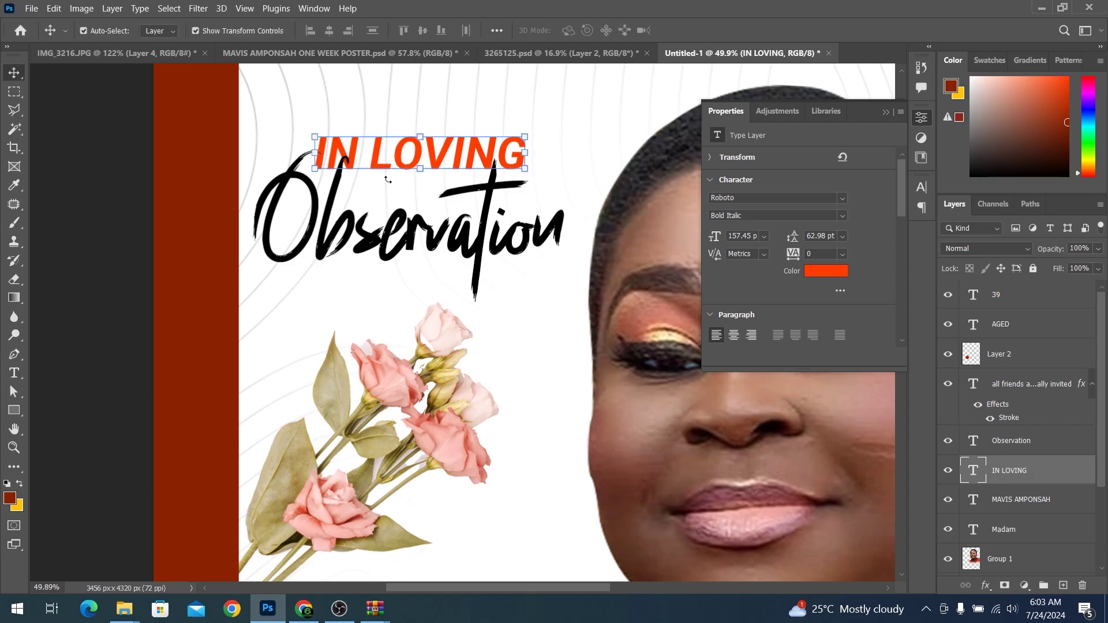
{"action": "left_click", "coordinate": [381, 225]}
{"action": "double_click", "coordinate": [361, 239]}
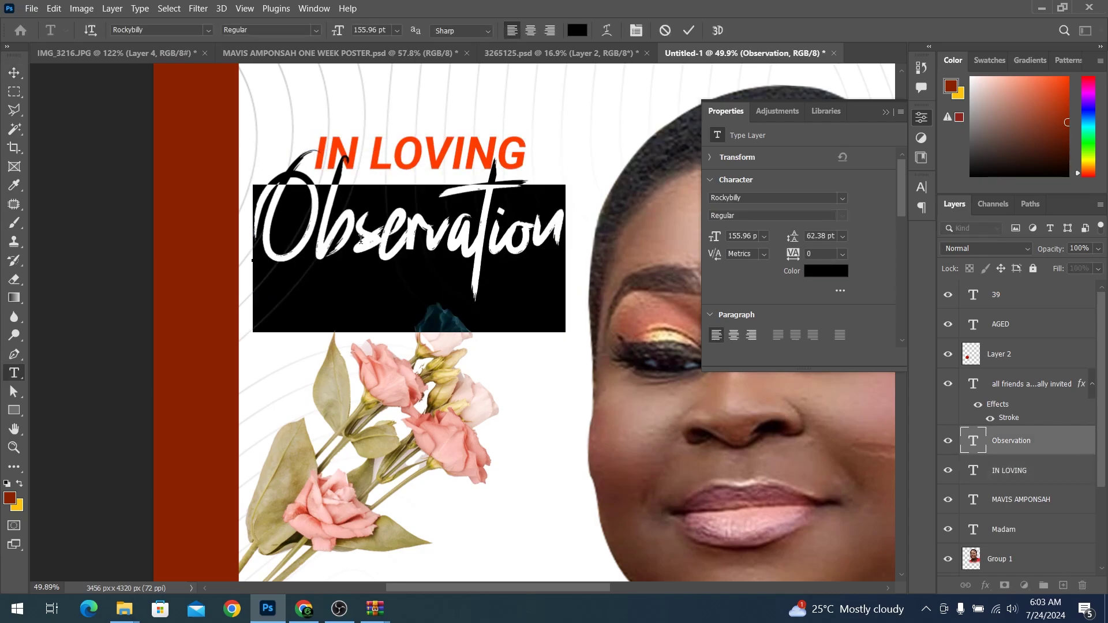
{"action": "type", "text": "Memory"}
{"action": "key", "text": "ctrl+Return"}
{"action": "key", "text": "v"}
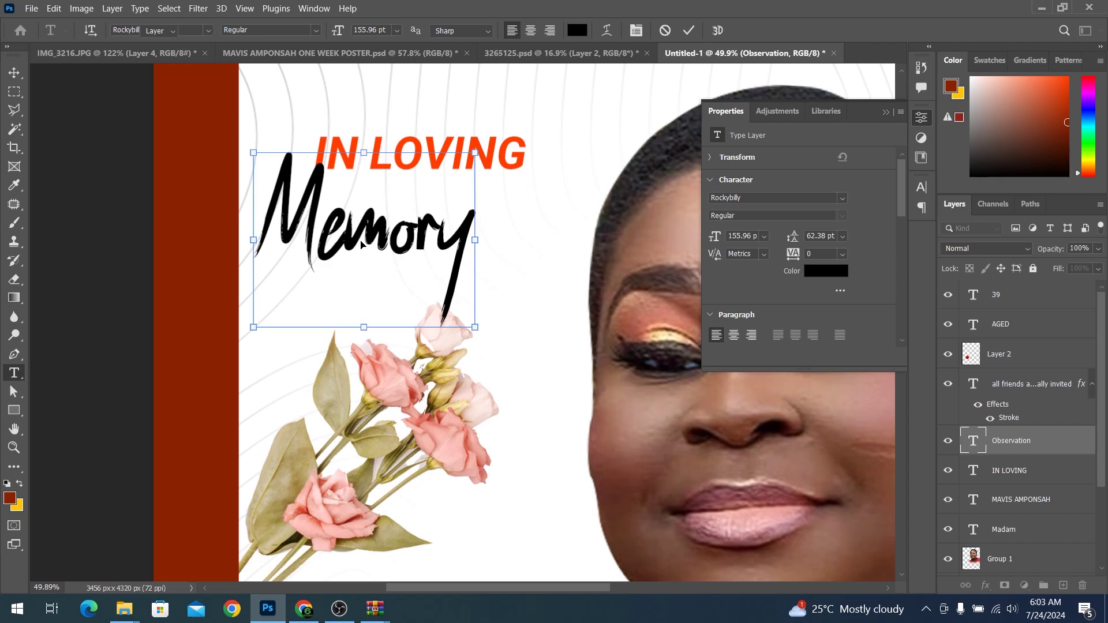
Position Memory under IN LOVING and enlarge both heading lines slightly
{"action": "left_click_drag", "start_coordinate": [370, 195], "coordinate": [418, 203]}
{"action": "scroll", "coordinate": [434, 125], "scroll_direction": "up", "scroll_amount": 3, "text": "alt"}
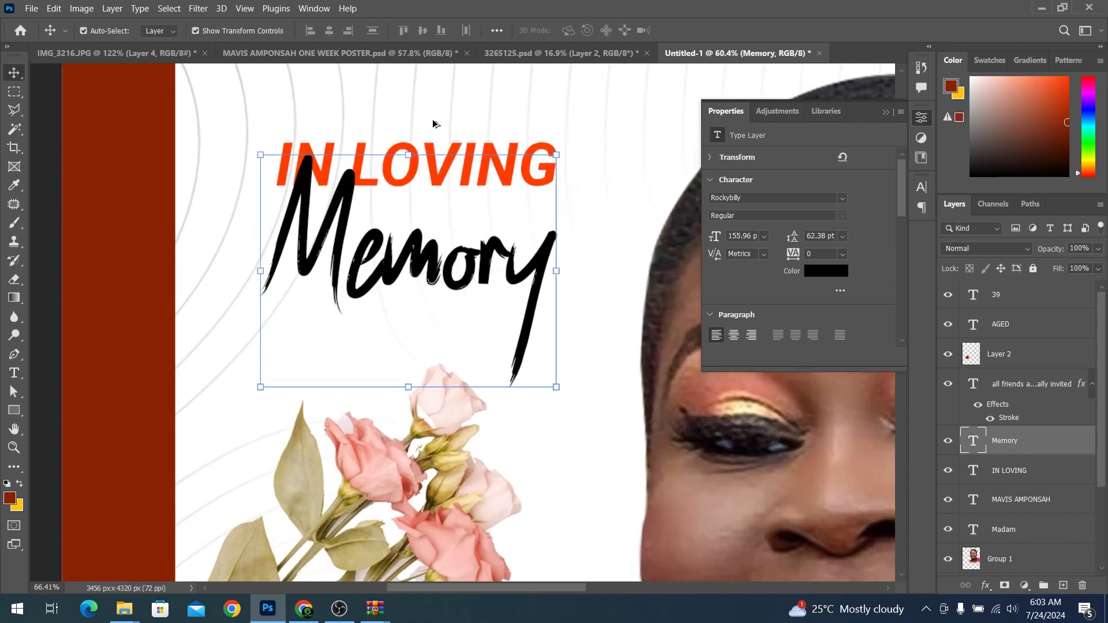
{"action": "key", "text": "ctrl+bracketleft"}
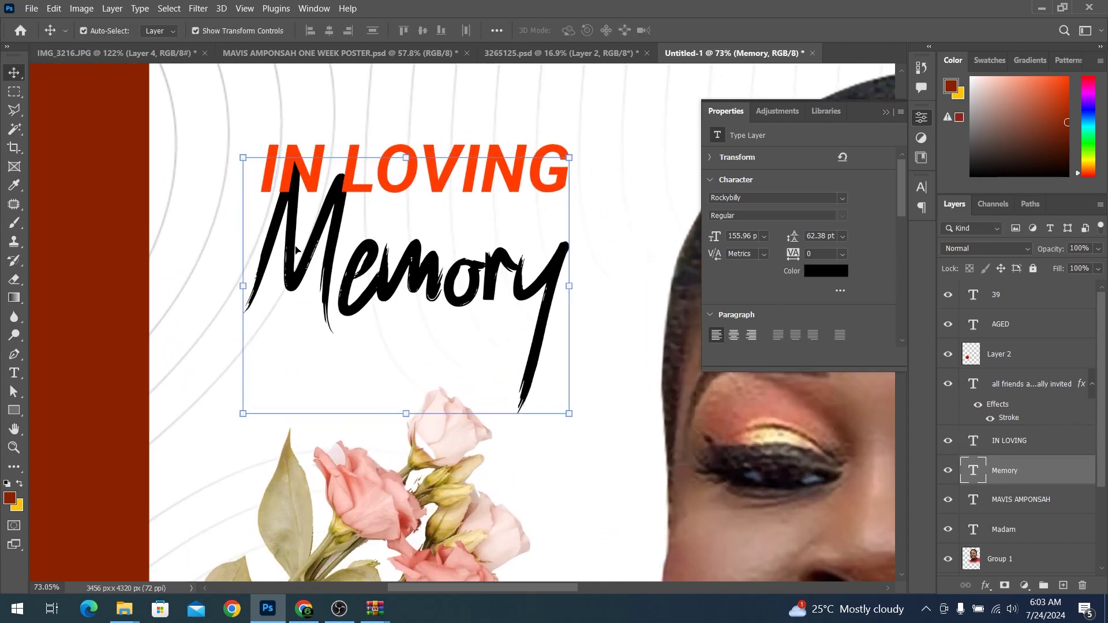
{"action": "left_click_drag", "start_coordinate": [295, 249], "coordinate": [290, 273]}
{"action": "scroll", "coordinate": [346, 259], "scroll_direction": "up", "scroll_amount": 1}
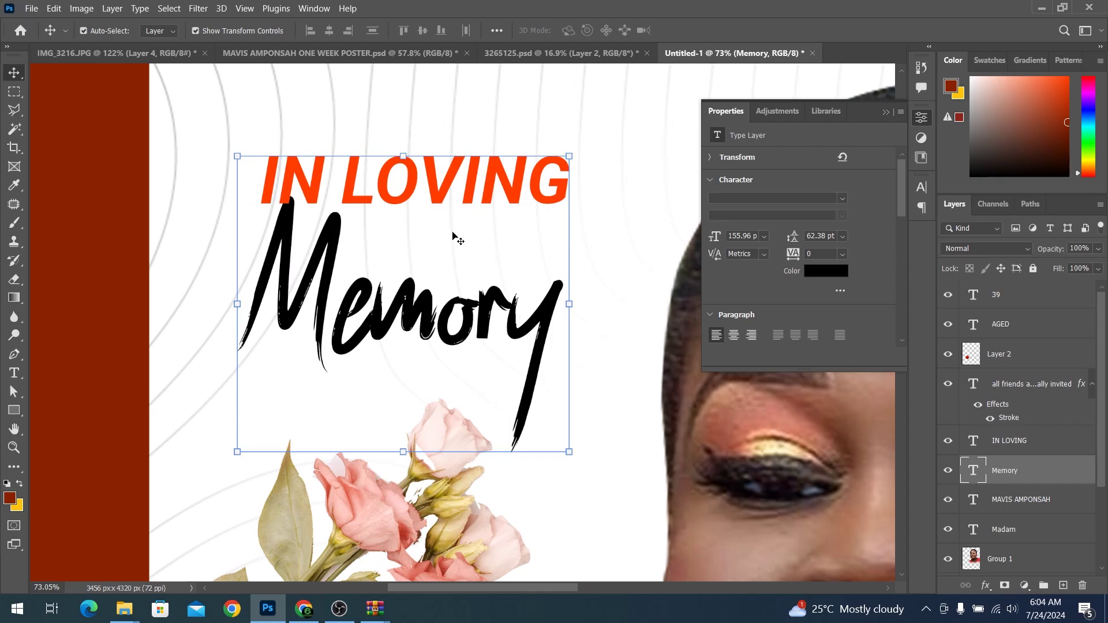
{"action": "scroll", "coordinate": [454, 236], "scroll_direction": "down", "scroll_amount": 3, "text": "alt"}
{"action": "left_click_drag", "start_coordinate": [454, 236], "coordinate": [414, 276]}
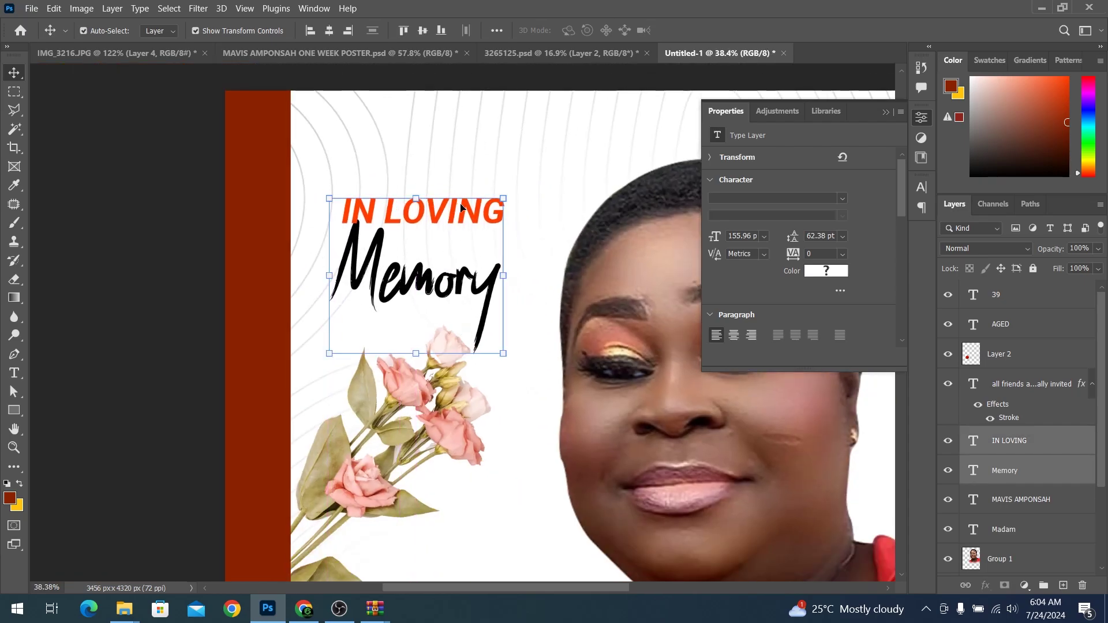
{"action": "left_click_drag", "start_coordinate": [503, 198], "coordinate": [513, 189]}
{"action": "left_click_drag", "start_coordinate": [446, 240], "coordinate": [444, 241]}
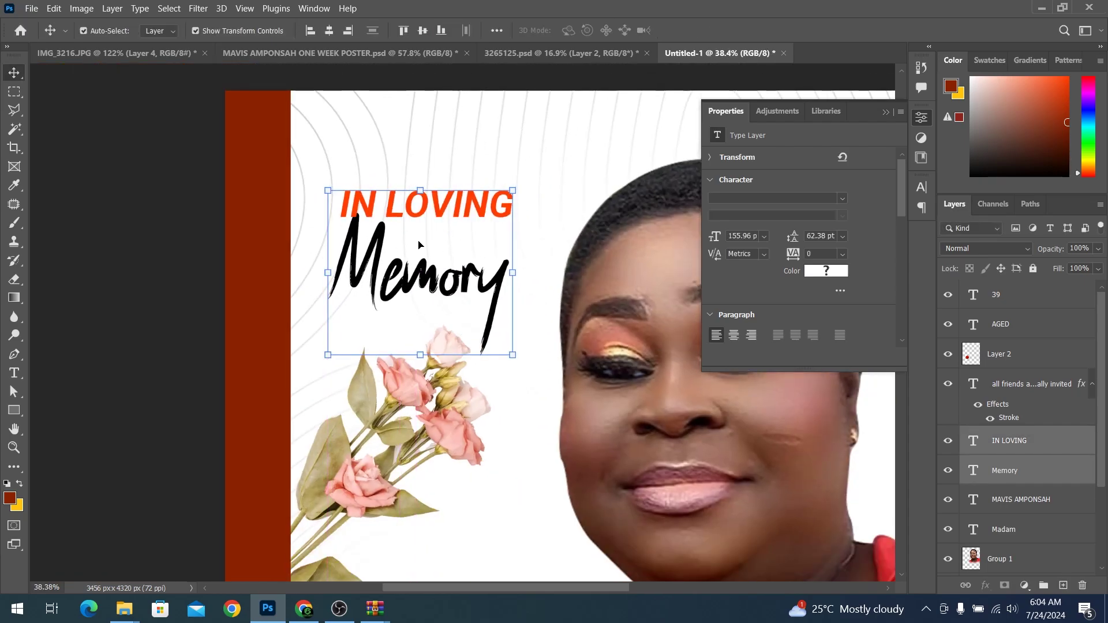
{"action": "key", "text": "ctrl+0"}
{"action": "left_click", "coordinate": [683, 318]}
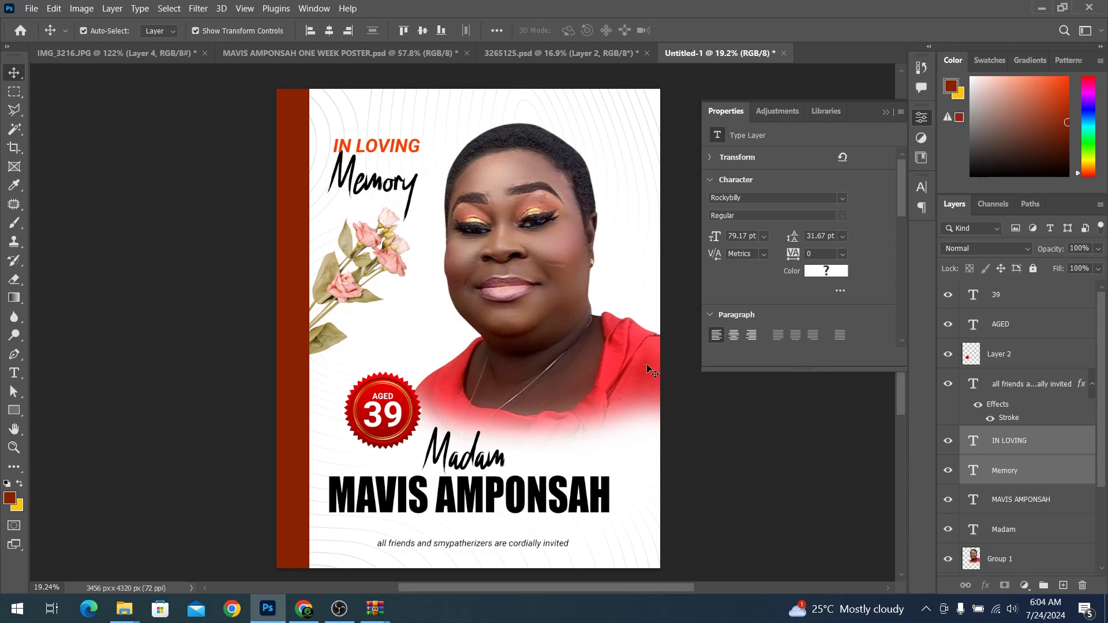
{"action": "scroll", "coordinate": [566, 370], "scroll_direction": "down", "scroll_amount": 1, "text": "alt"}
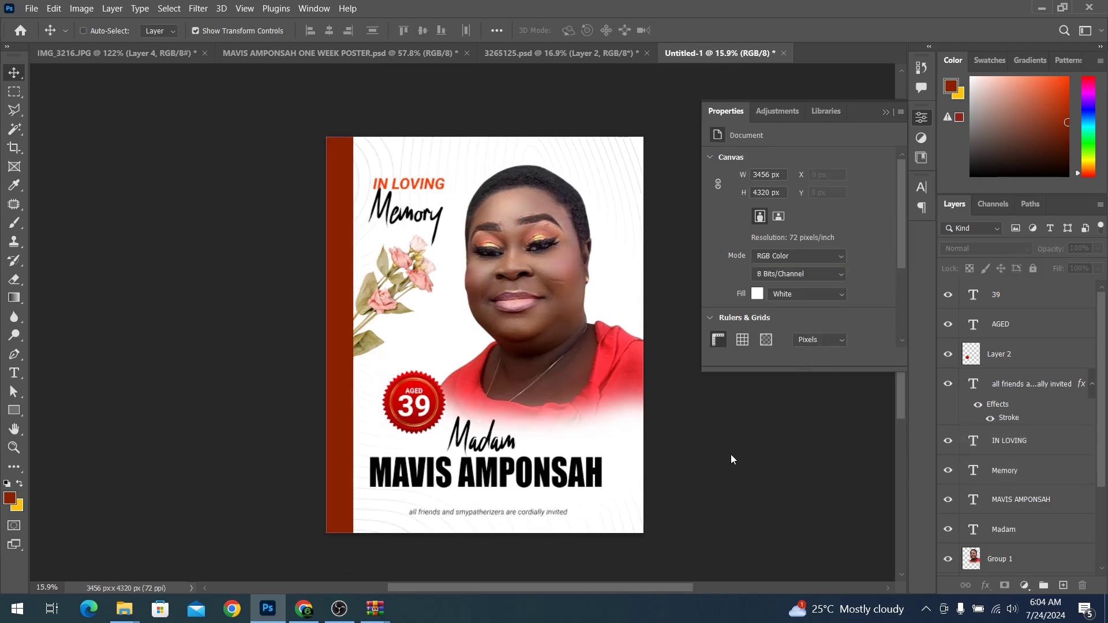
{"action": "key", "text": "ctrl+shift+s"}
{"action": "left_click", "coordinate": [256, 174]}
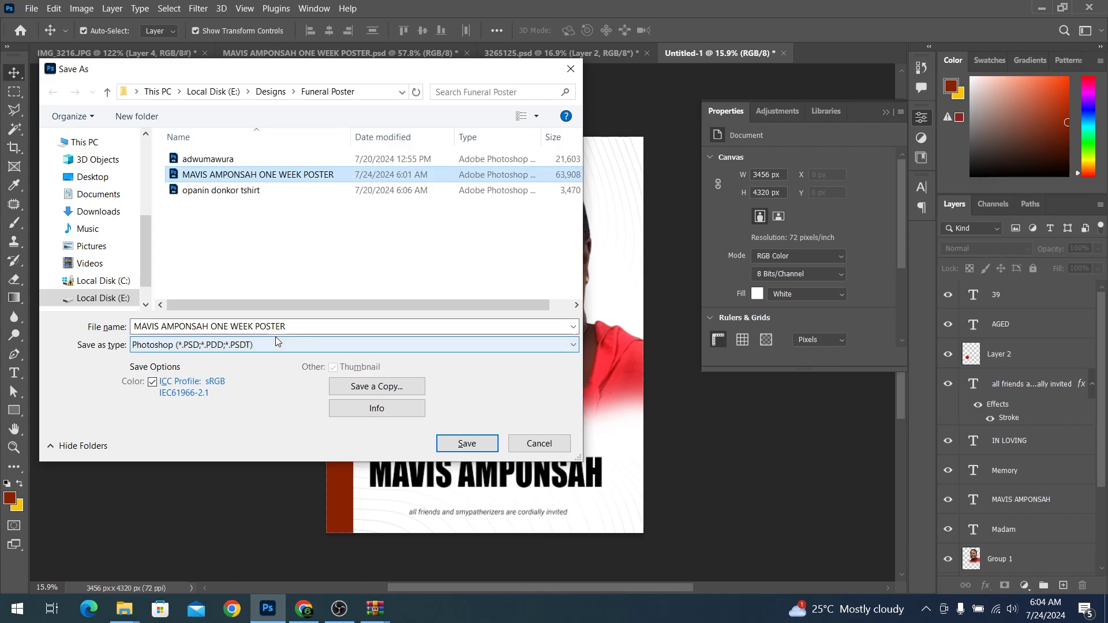
{"action": "left_click", "coordinate": [294, 327]}
{"action": "type", "text": "banner"}
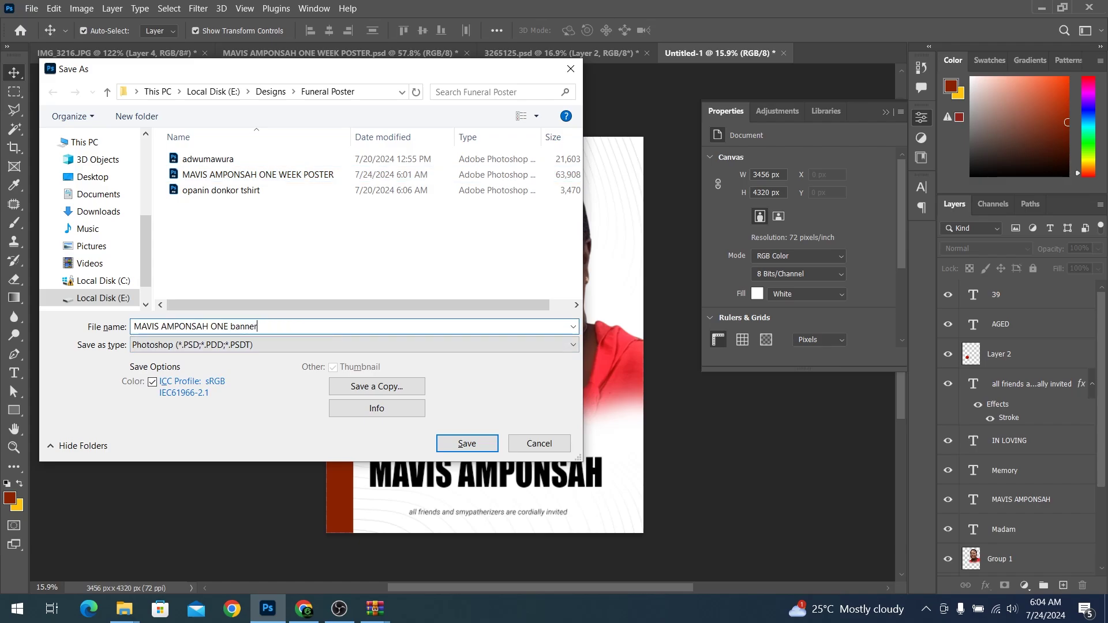
{"action": "key", "text": "Return"}
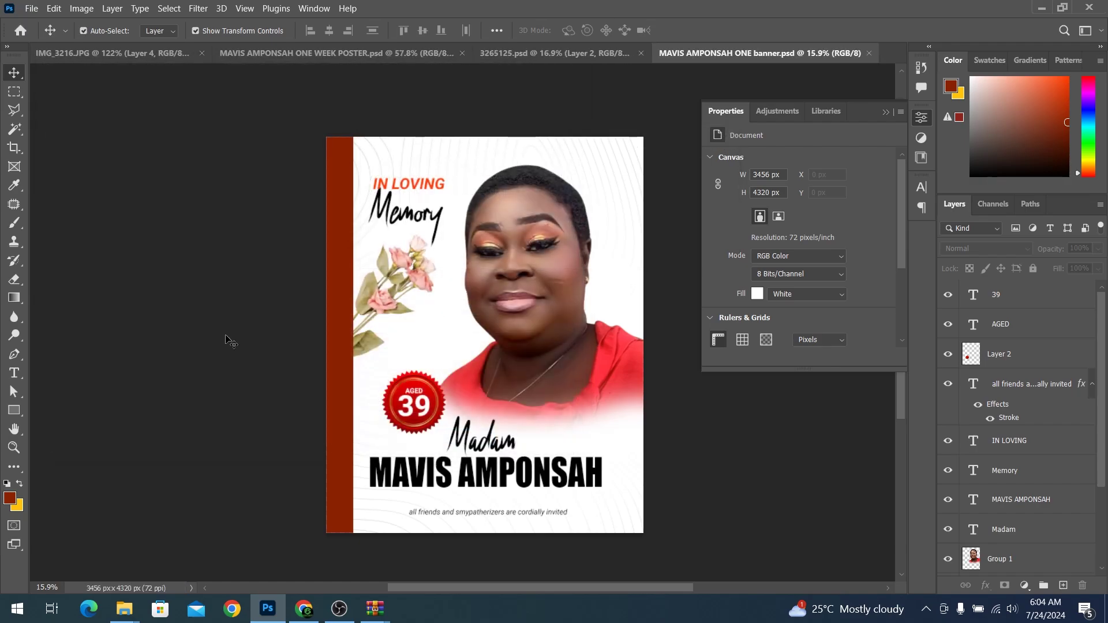
Close 3265125.psd and copy the red ribbon from the one-week poster into the banner
{"action": "left_click", "coordinate": [641, 53]}
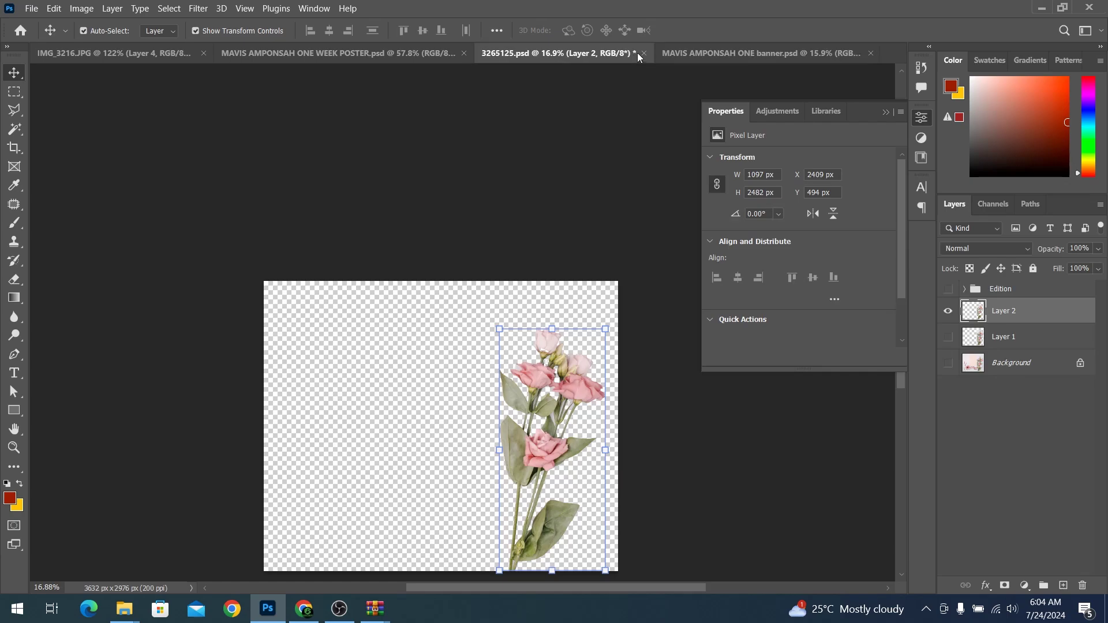
{"action": "left_click", "coordinate": [581, 235]}
{"action": "left_click", "coordinate": [432, 58]}
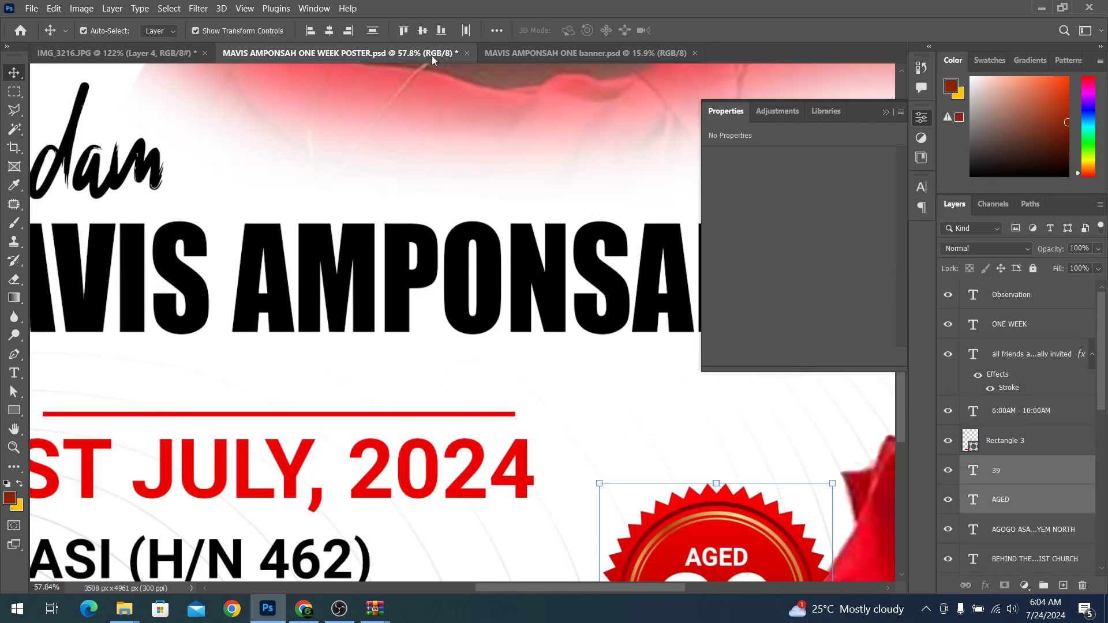
{"action": "key", "text": "ctrl+0"}
{"action": "left_click", "coordinate": [655, 125]}
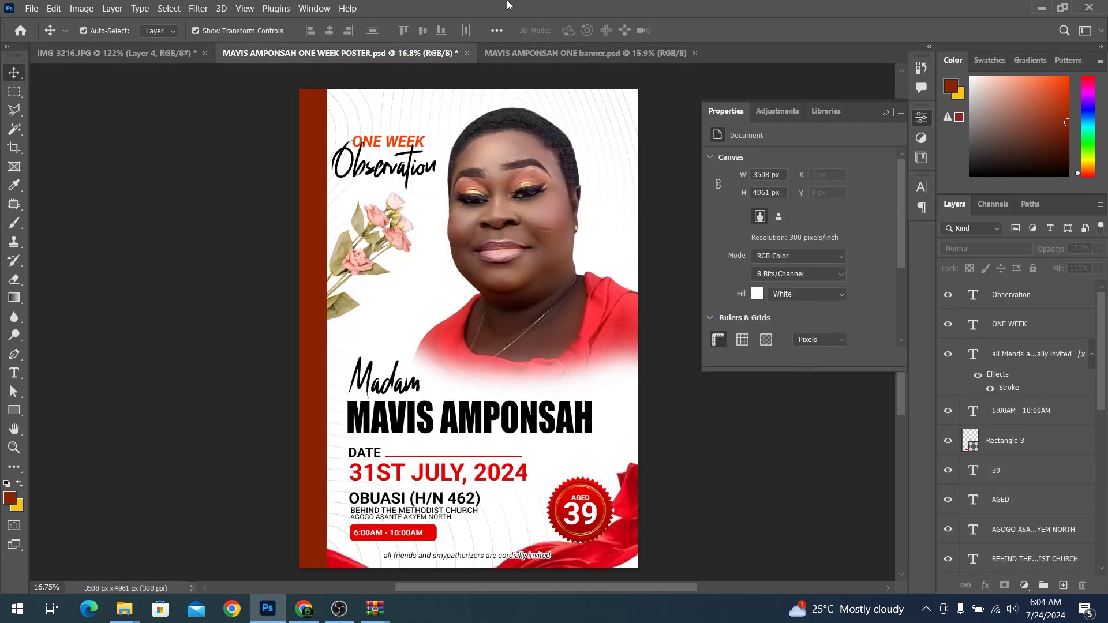
{"action": "left_click", "coordinate": [520, 53]}
{"action": "left_click", "coordinate": [387, 58]}
{"action": "mouse_move", "coordinate": [551, 522]}
{"action": "left_mouse_down"}
{"action": "mouse_move", "coordinate": [592, 540]}
{"action": "mouse_move", "coordinate": [572, 517]}
{"action": "left_mouse_up"}
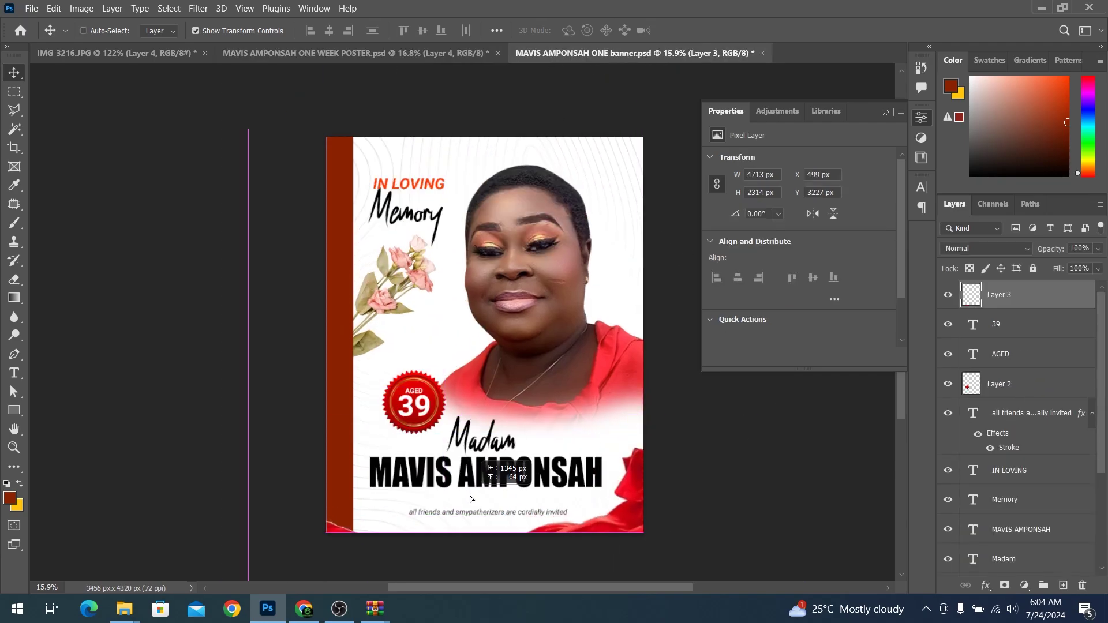